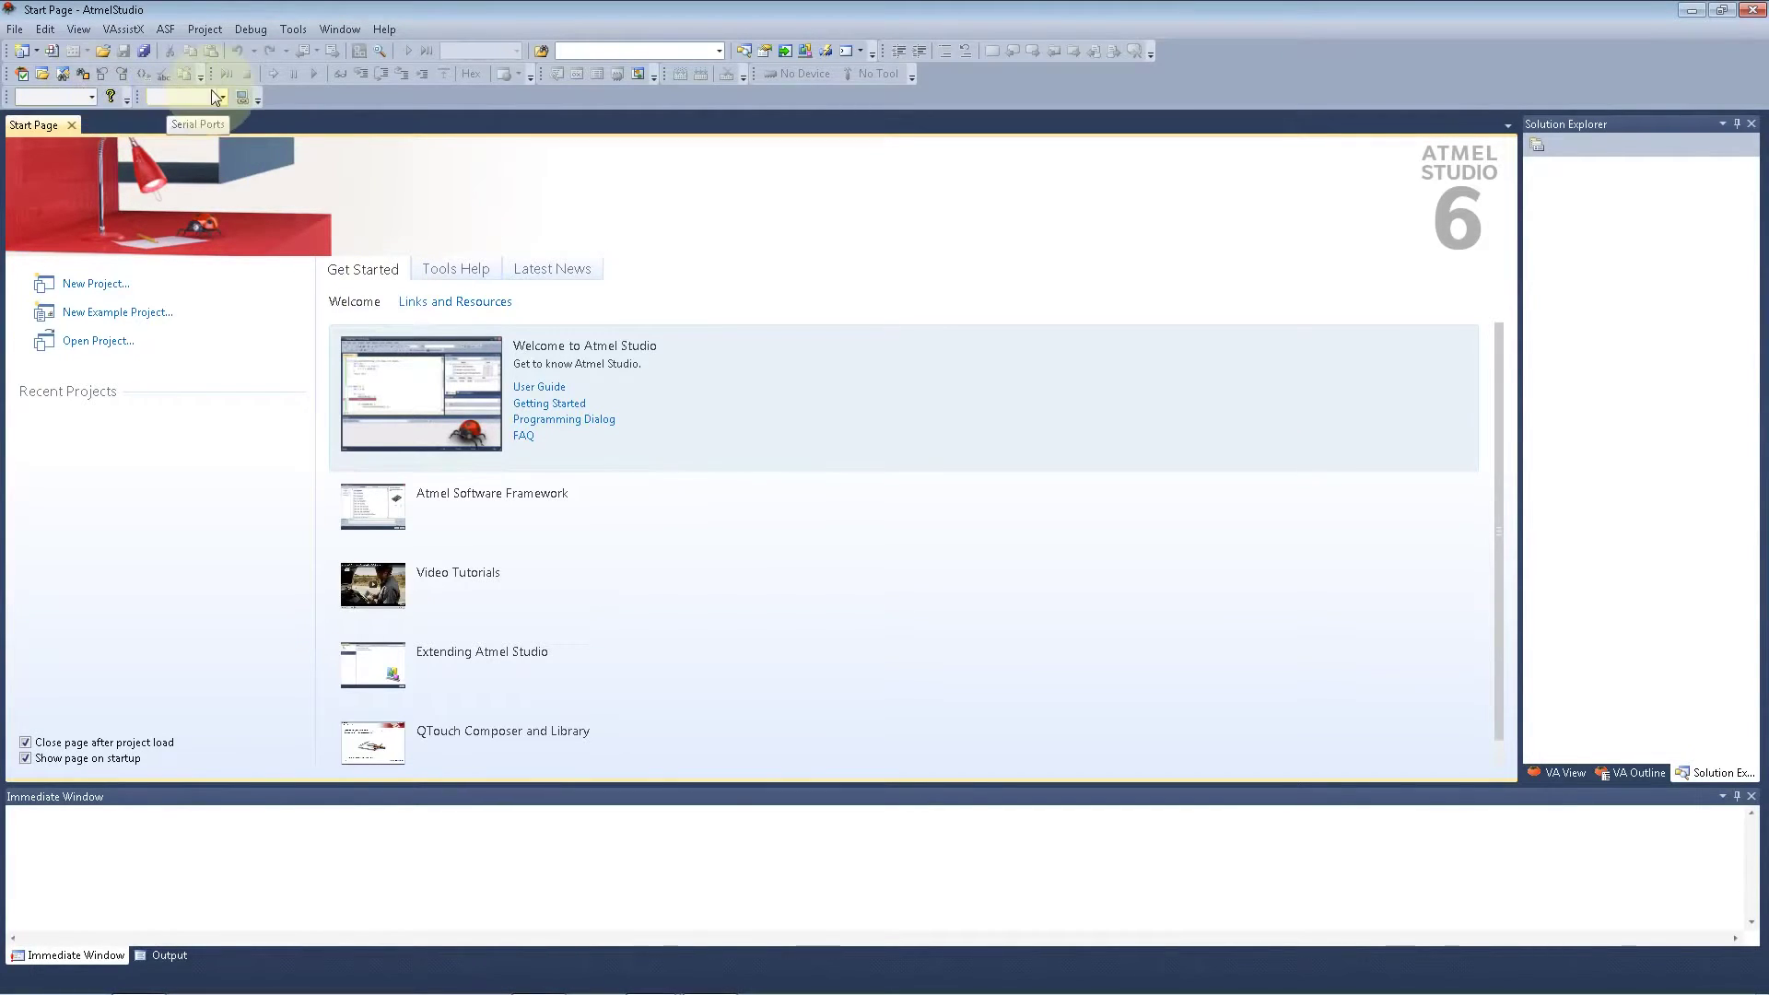
# - Set the target board to Arduino Uno and the serial port to COM5
pyautogui.click(91, 96)
pyautogui.moveTo(292, 174); pyautogui.dragTo(296, 108)
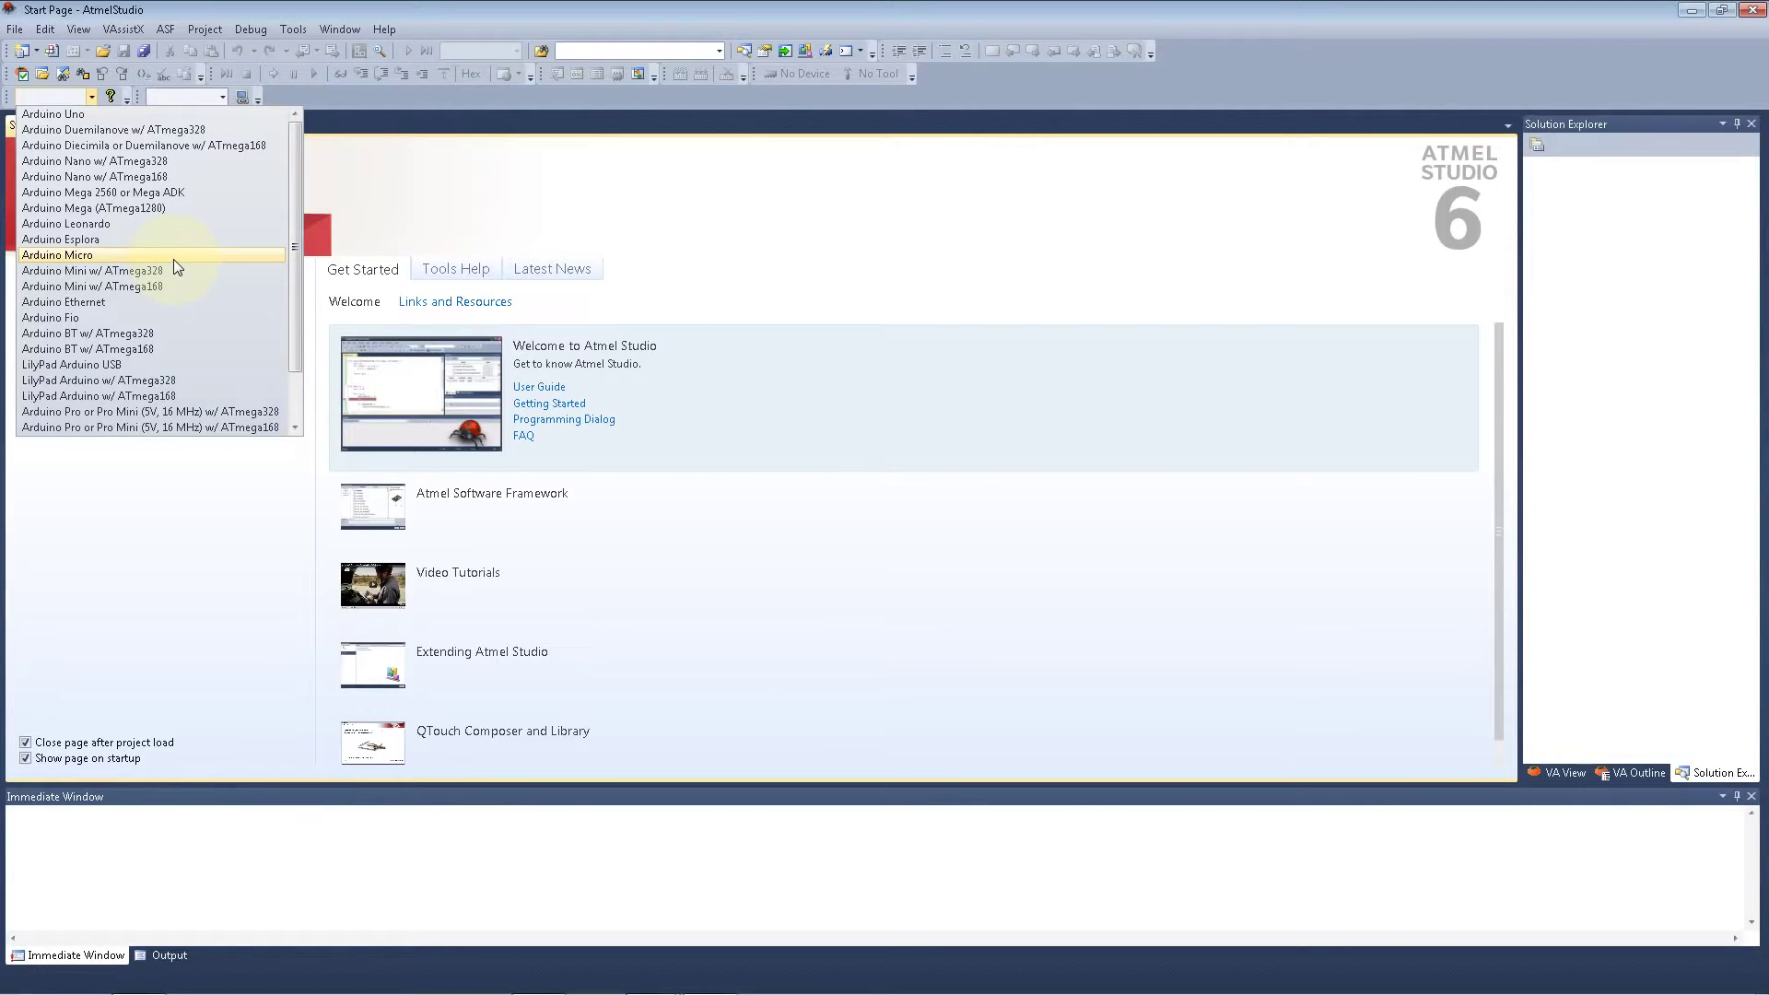
pyautogui.click(57, 115)
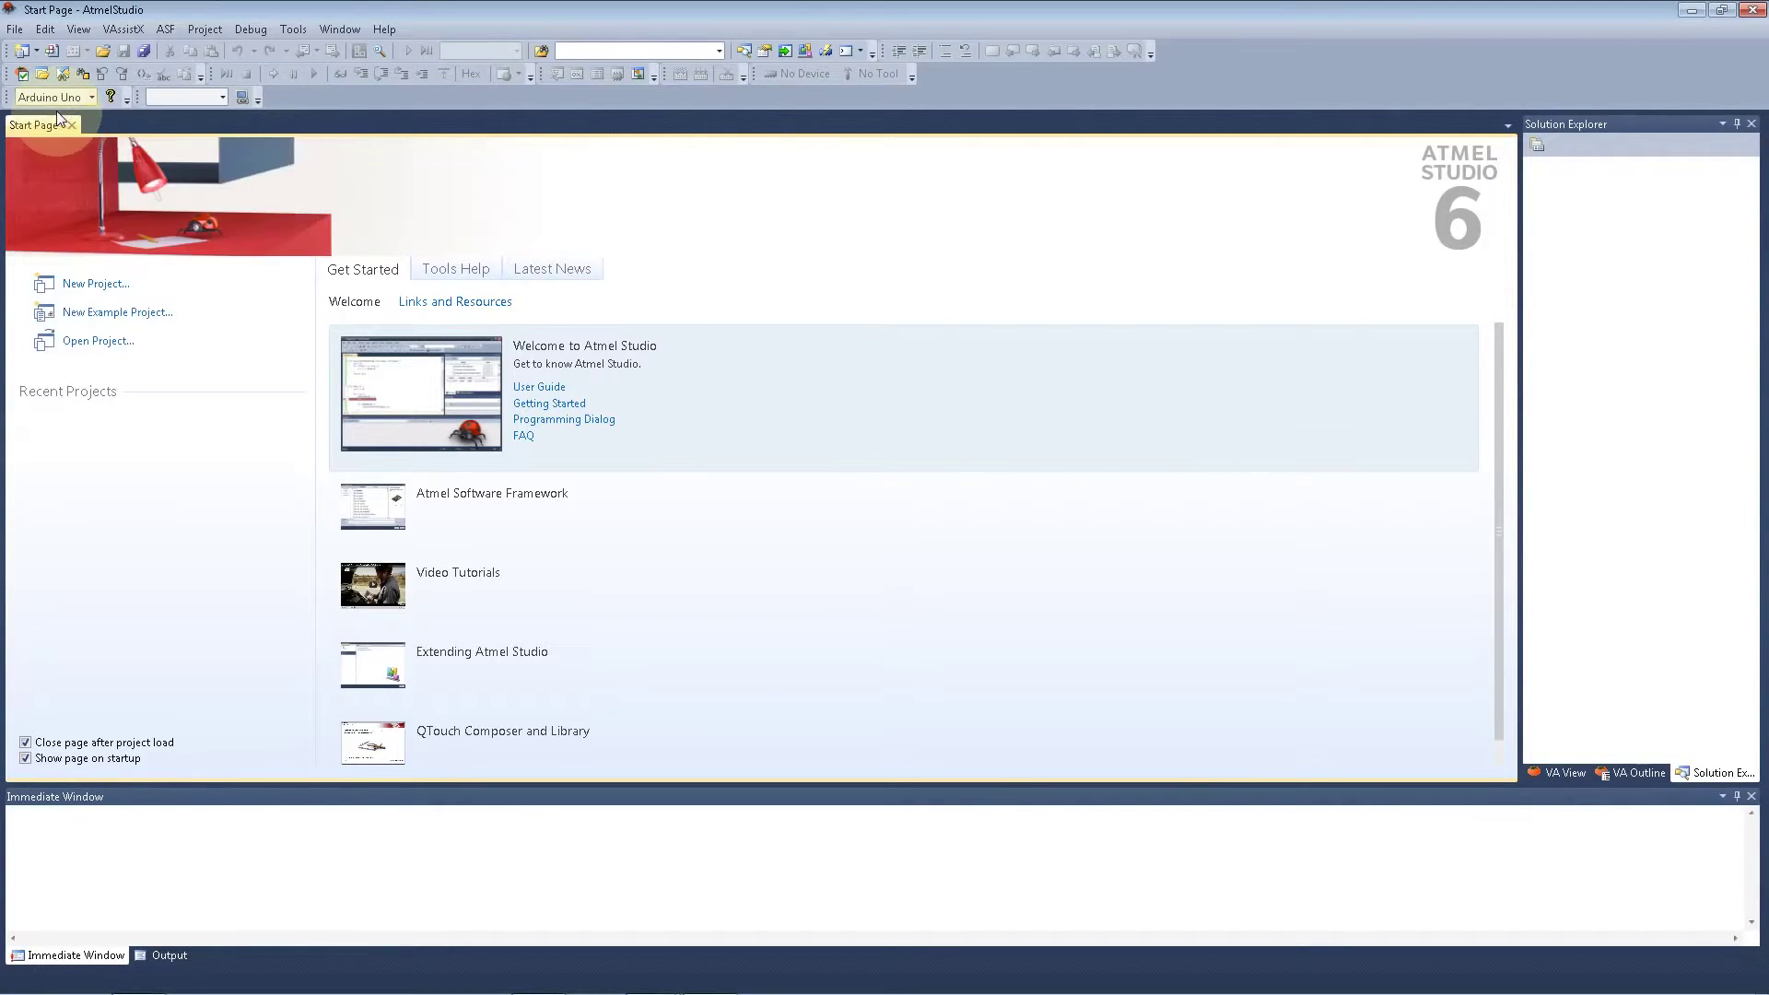
pyautogui.click(224, 102)
pyautogui.click(210, 114)
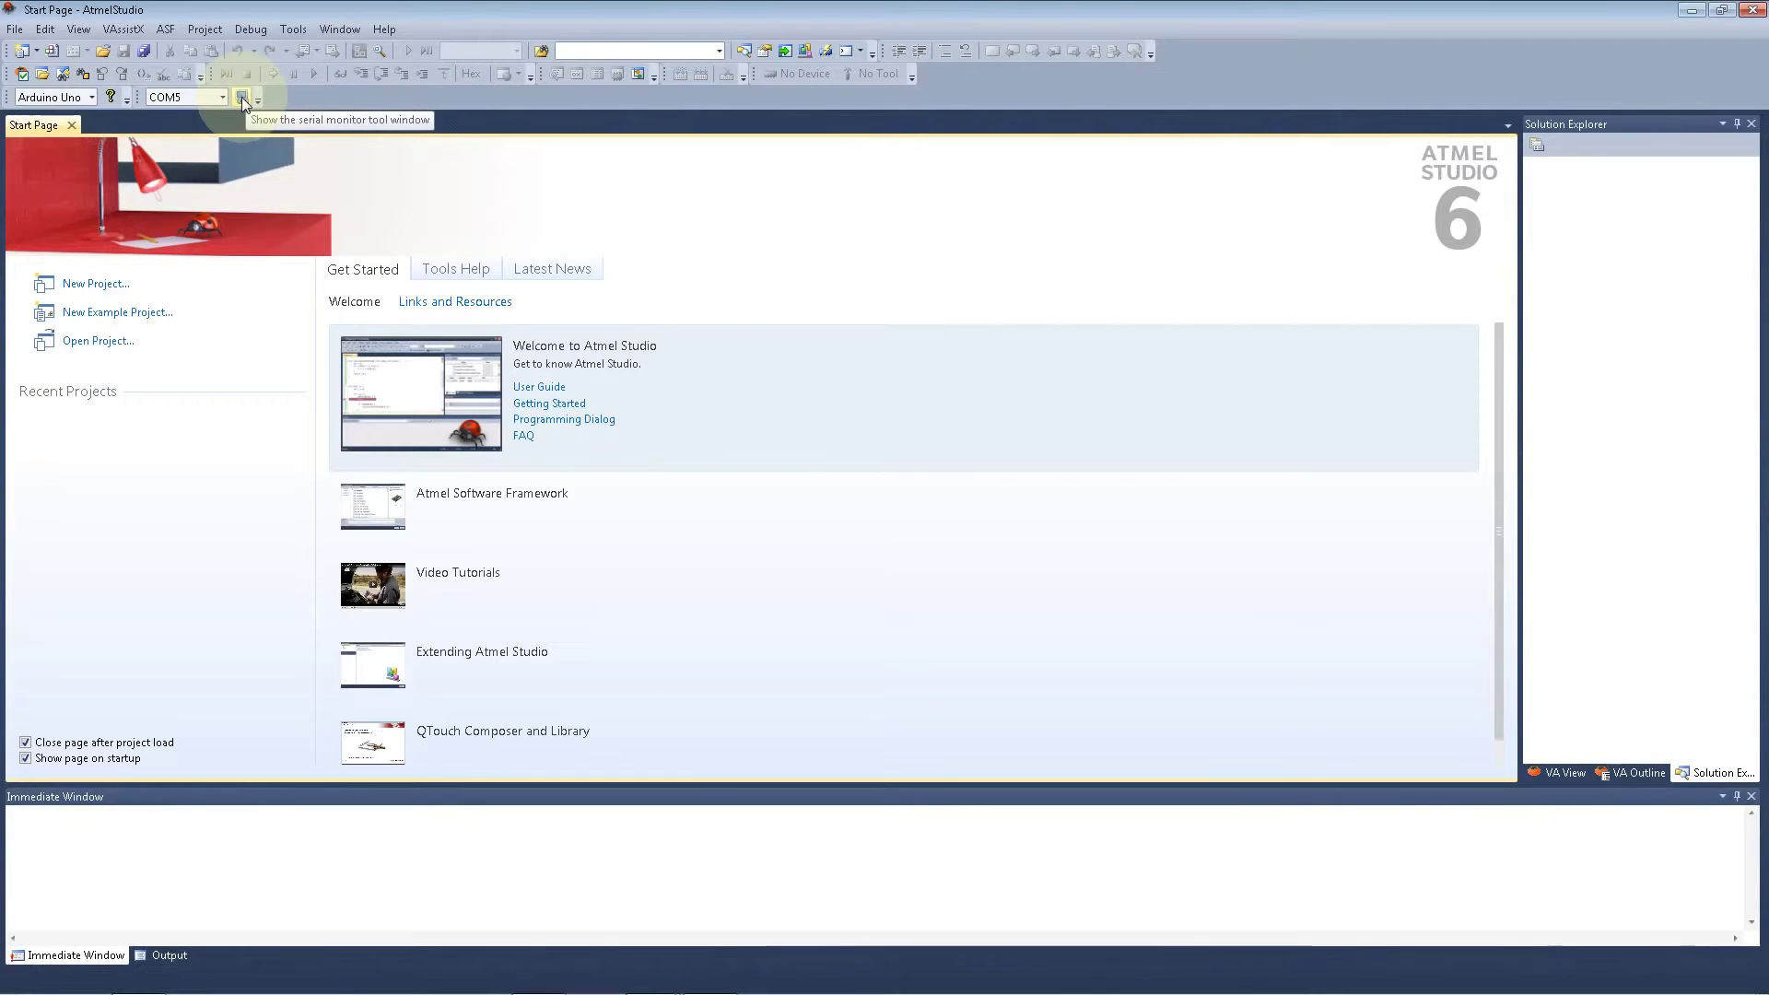
# - Examine the commands for creating and opening Arduino projects, and the Arduino tools with their board and serial port choices
pyautogui.click(15, 33)
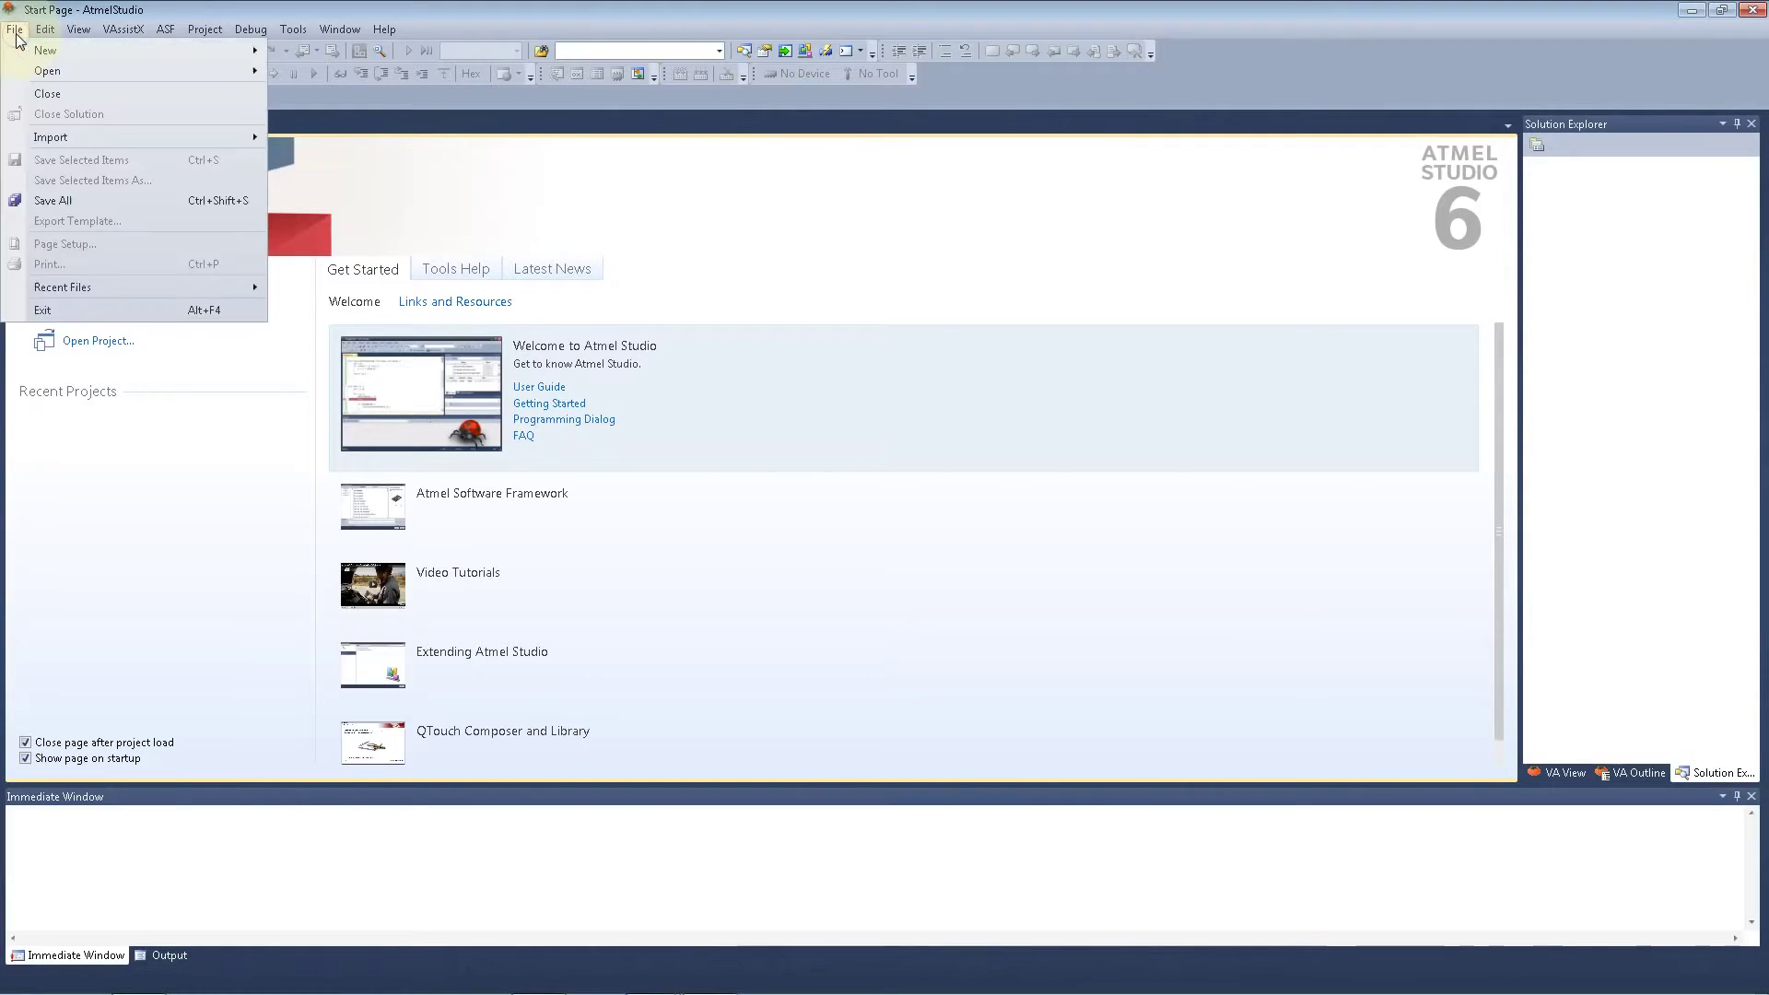
pyautogui.moveTo(46, 52)
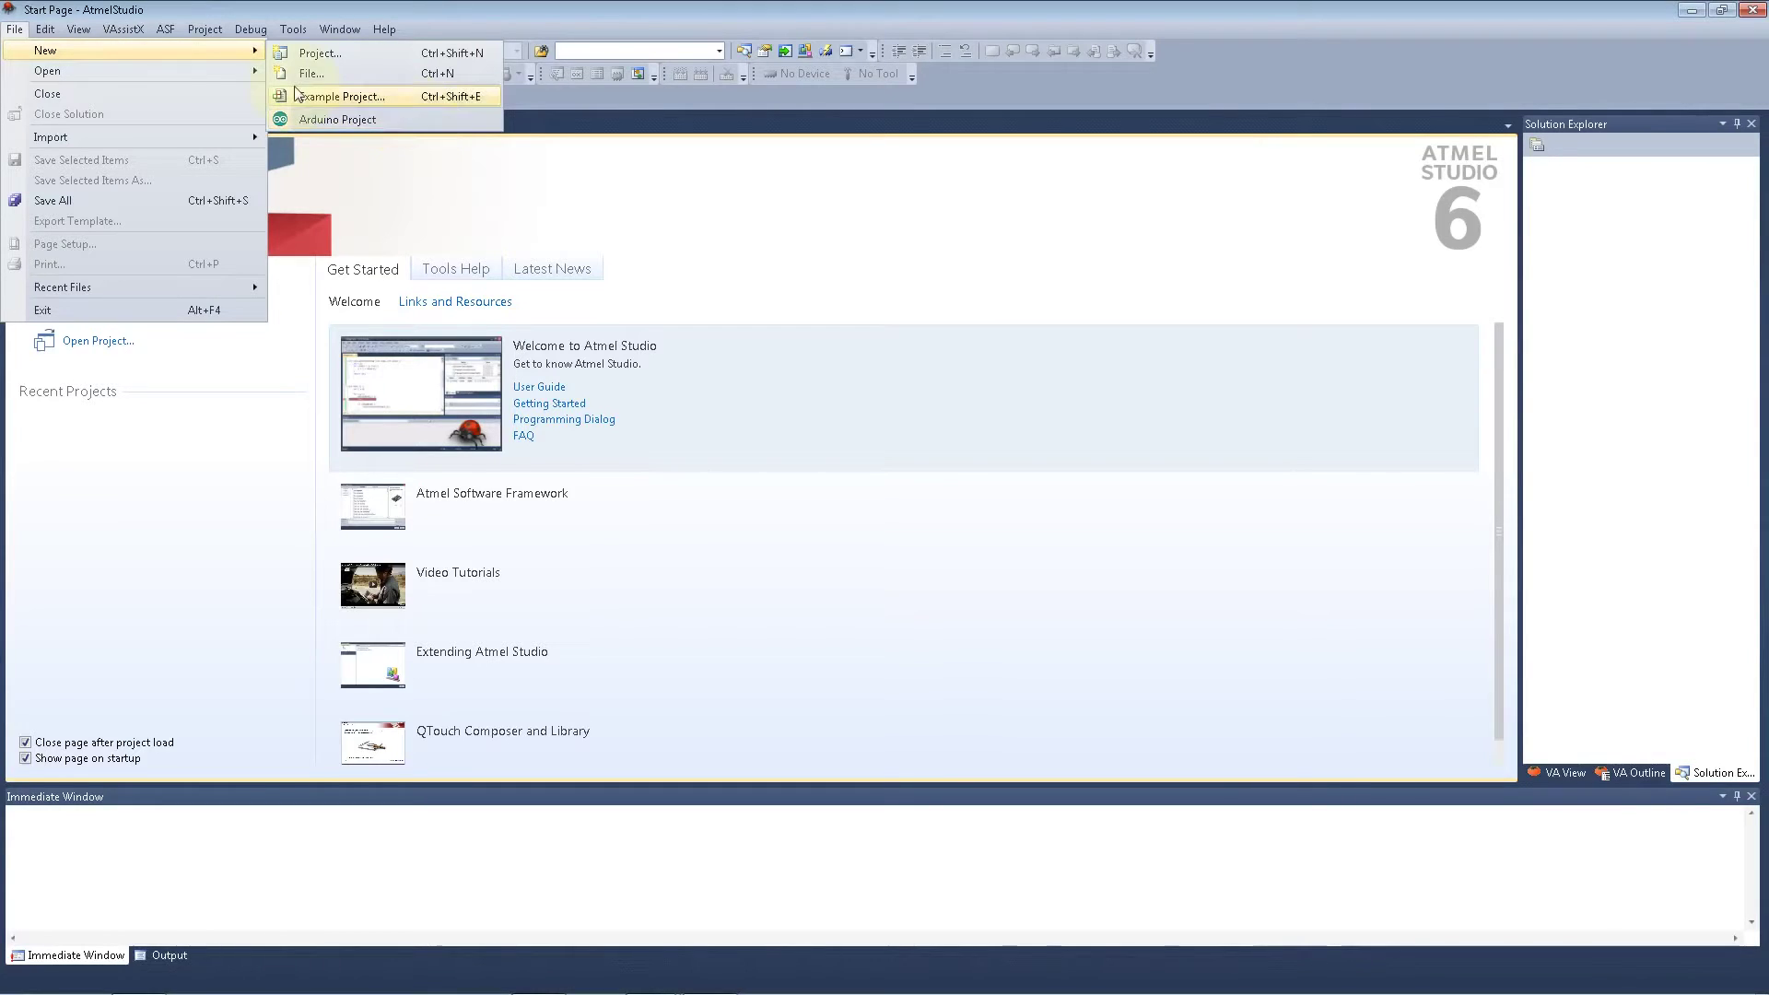
pyautogui.moveTo(230, 70)
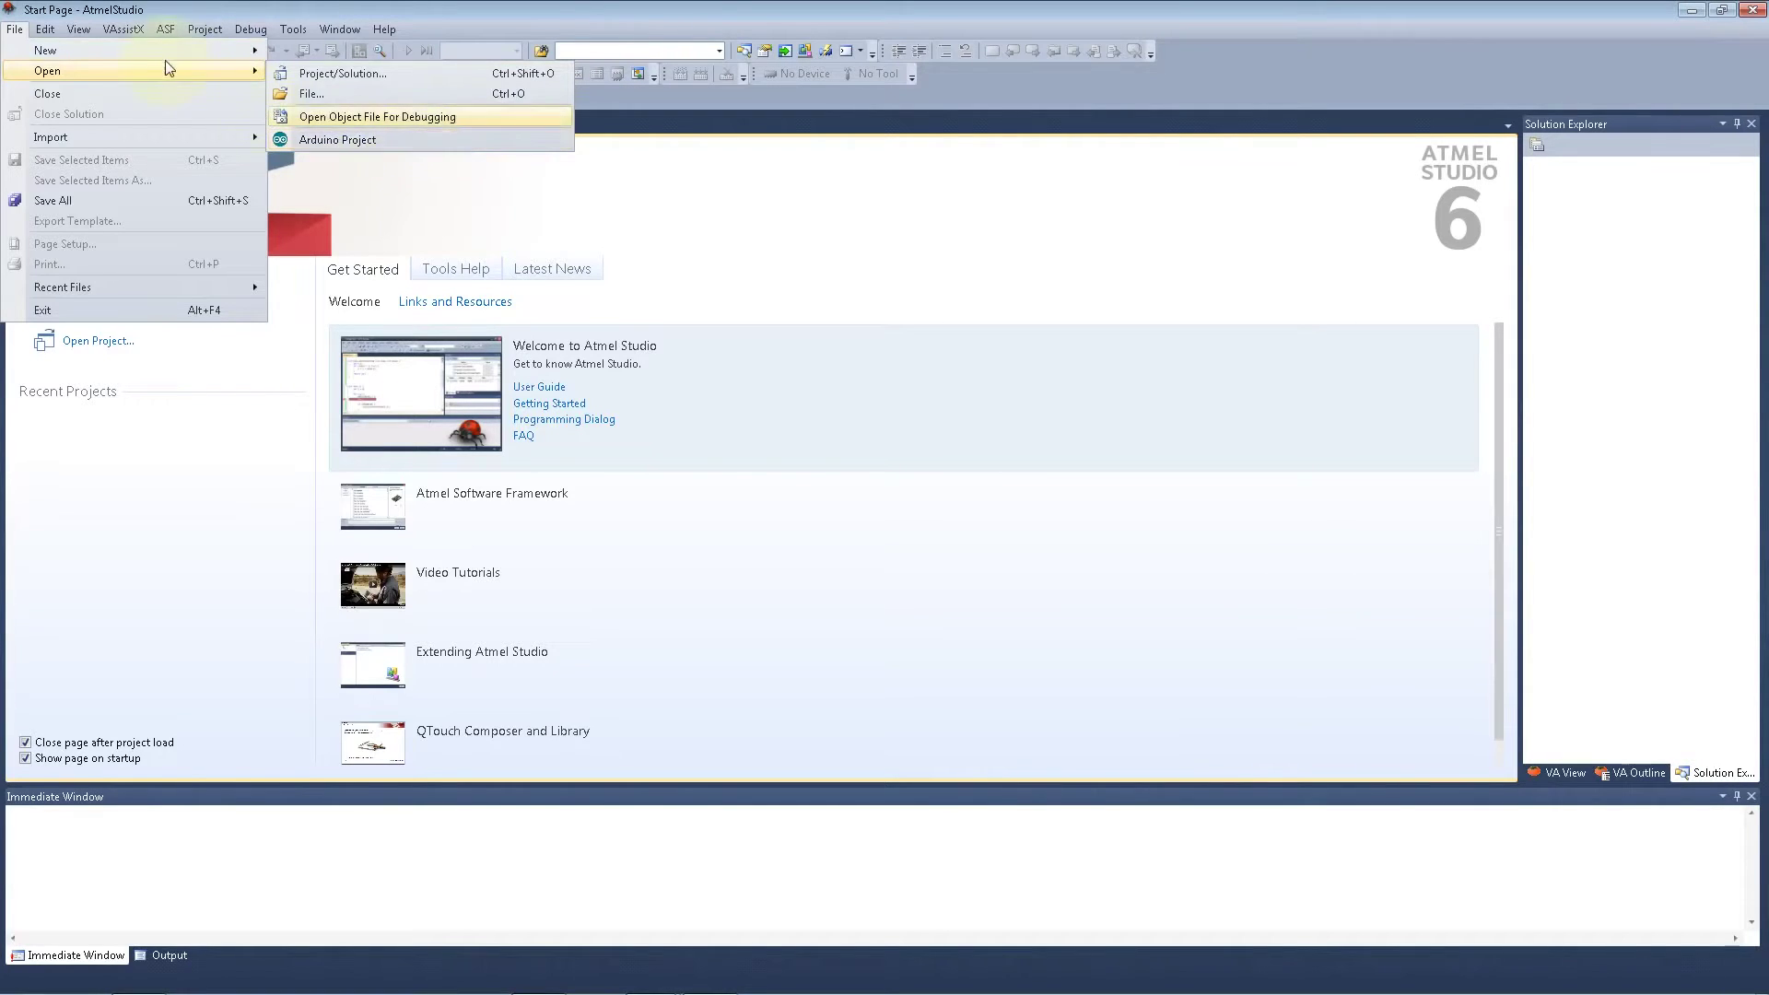
pyautogui.click(206, 28)
pyautogui.click(293, 28)
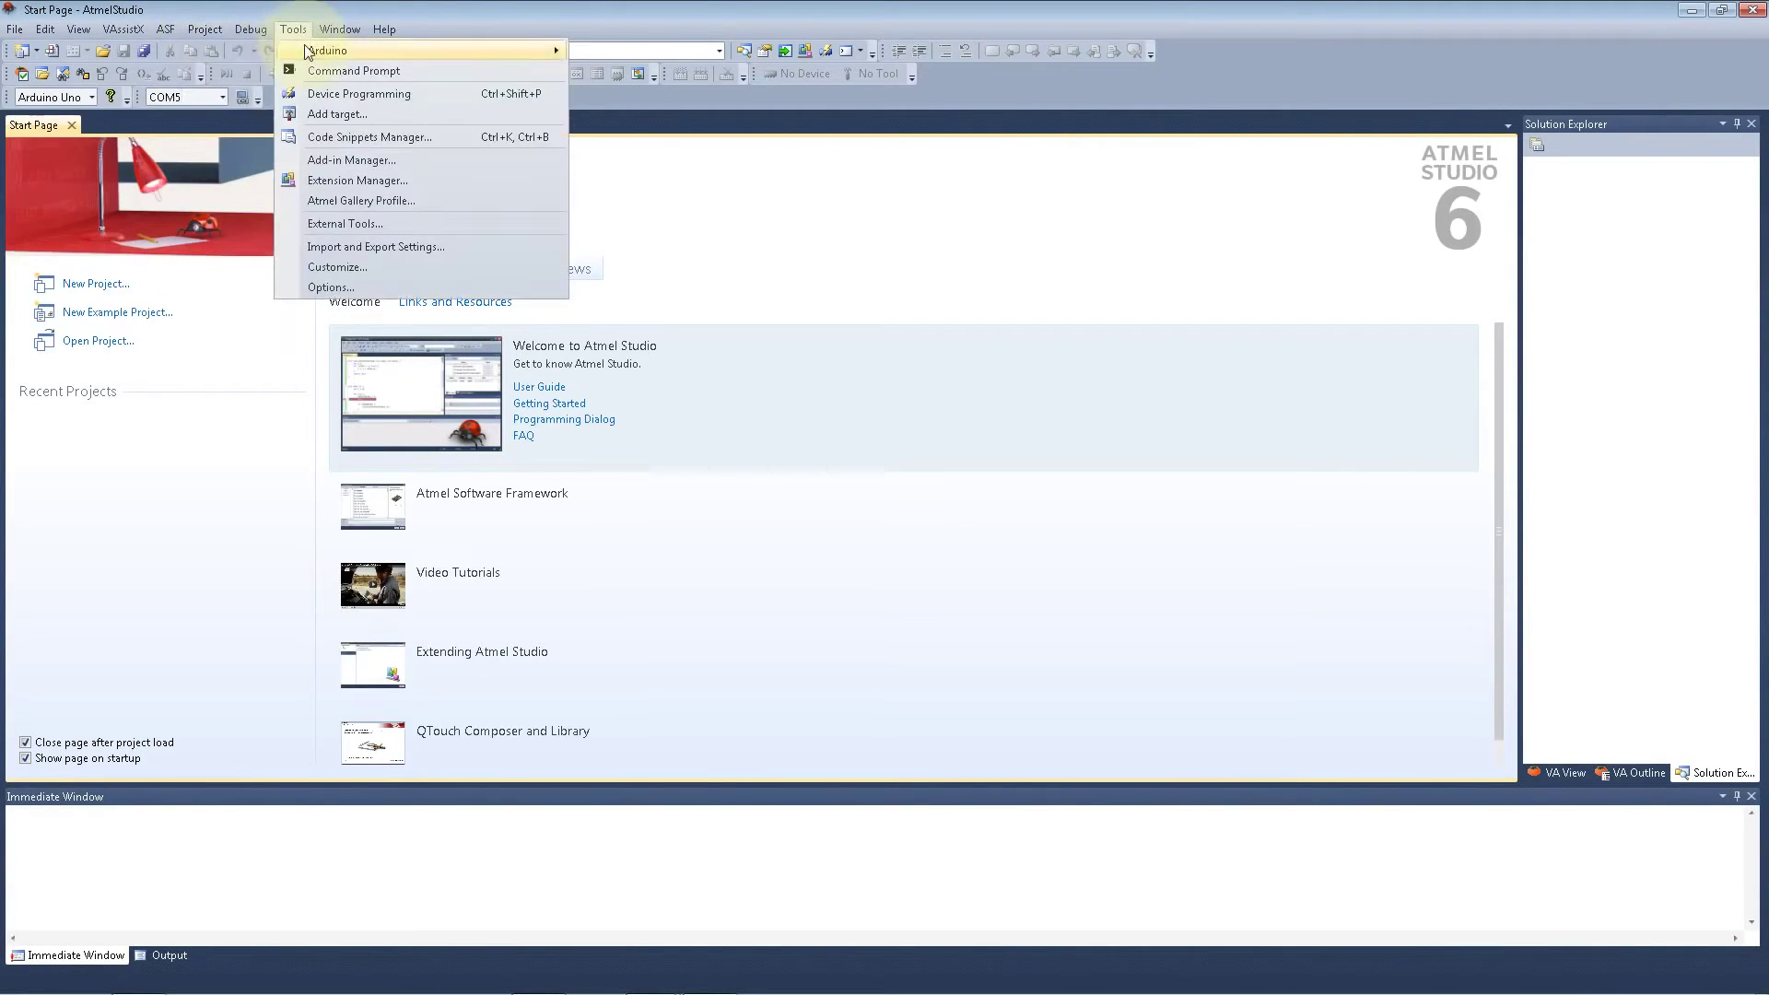
pyautogui.moveTo(322, 60)
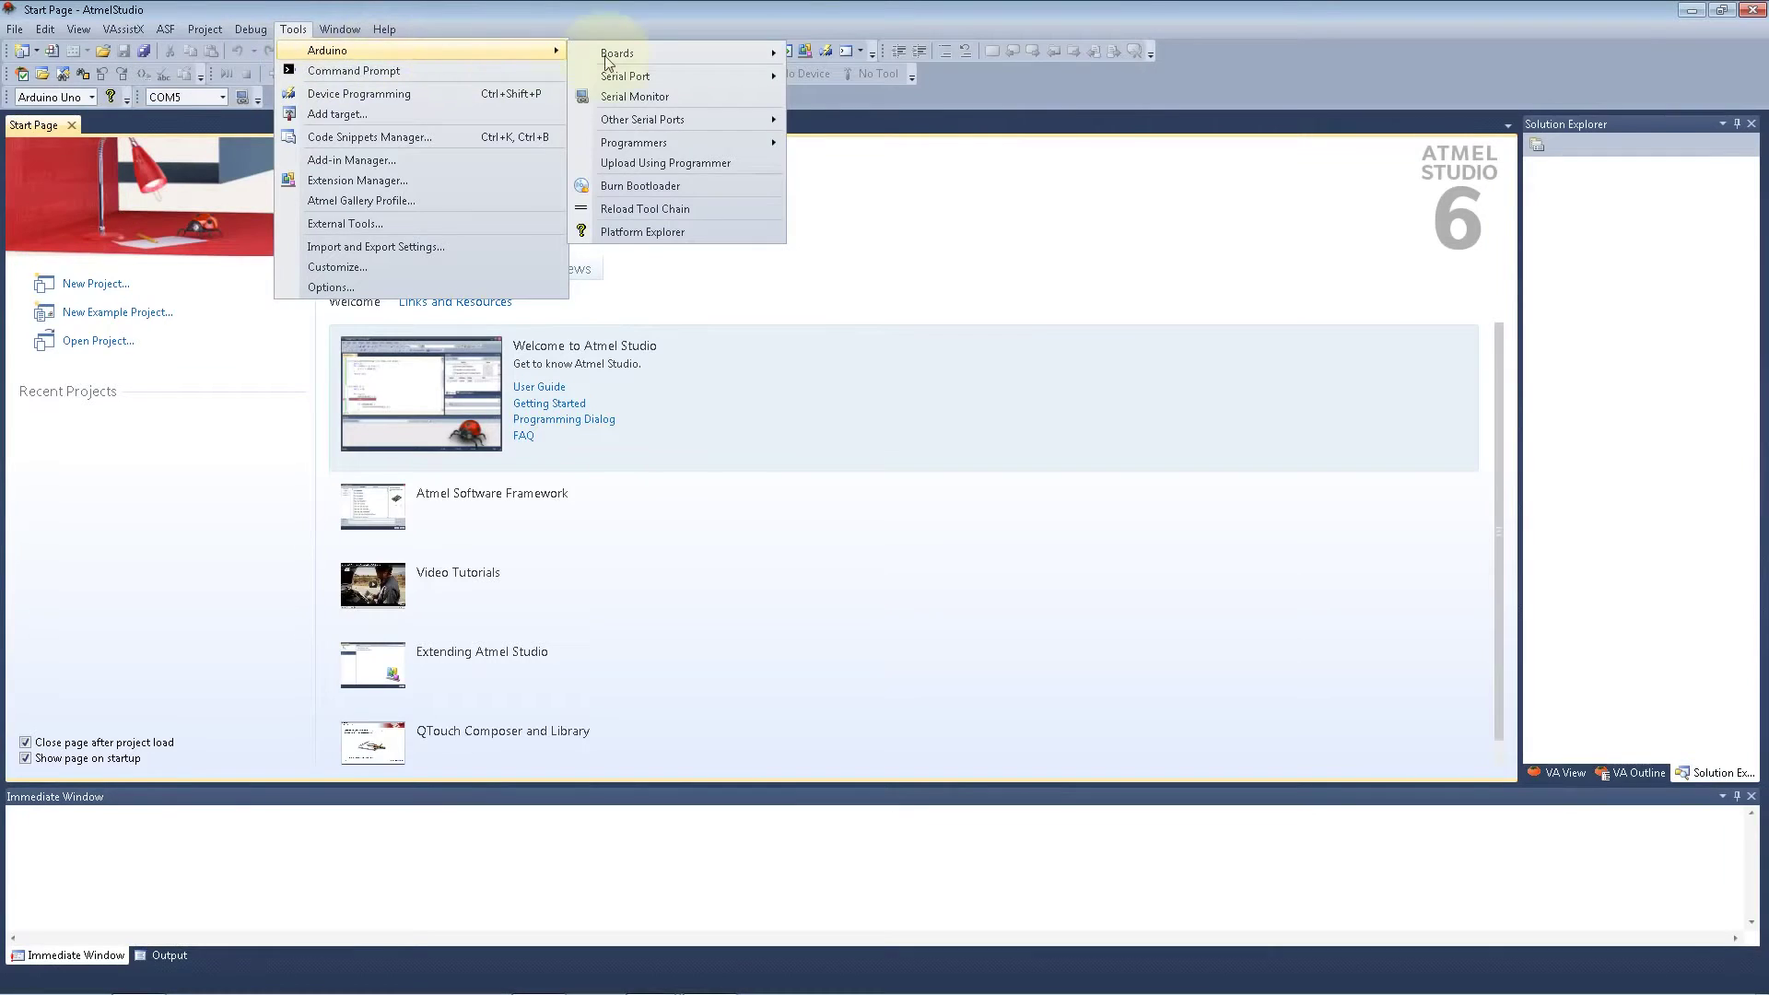
pyautogui.moveTo(705, 57)
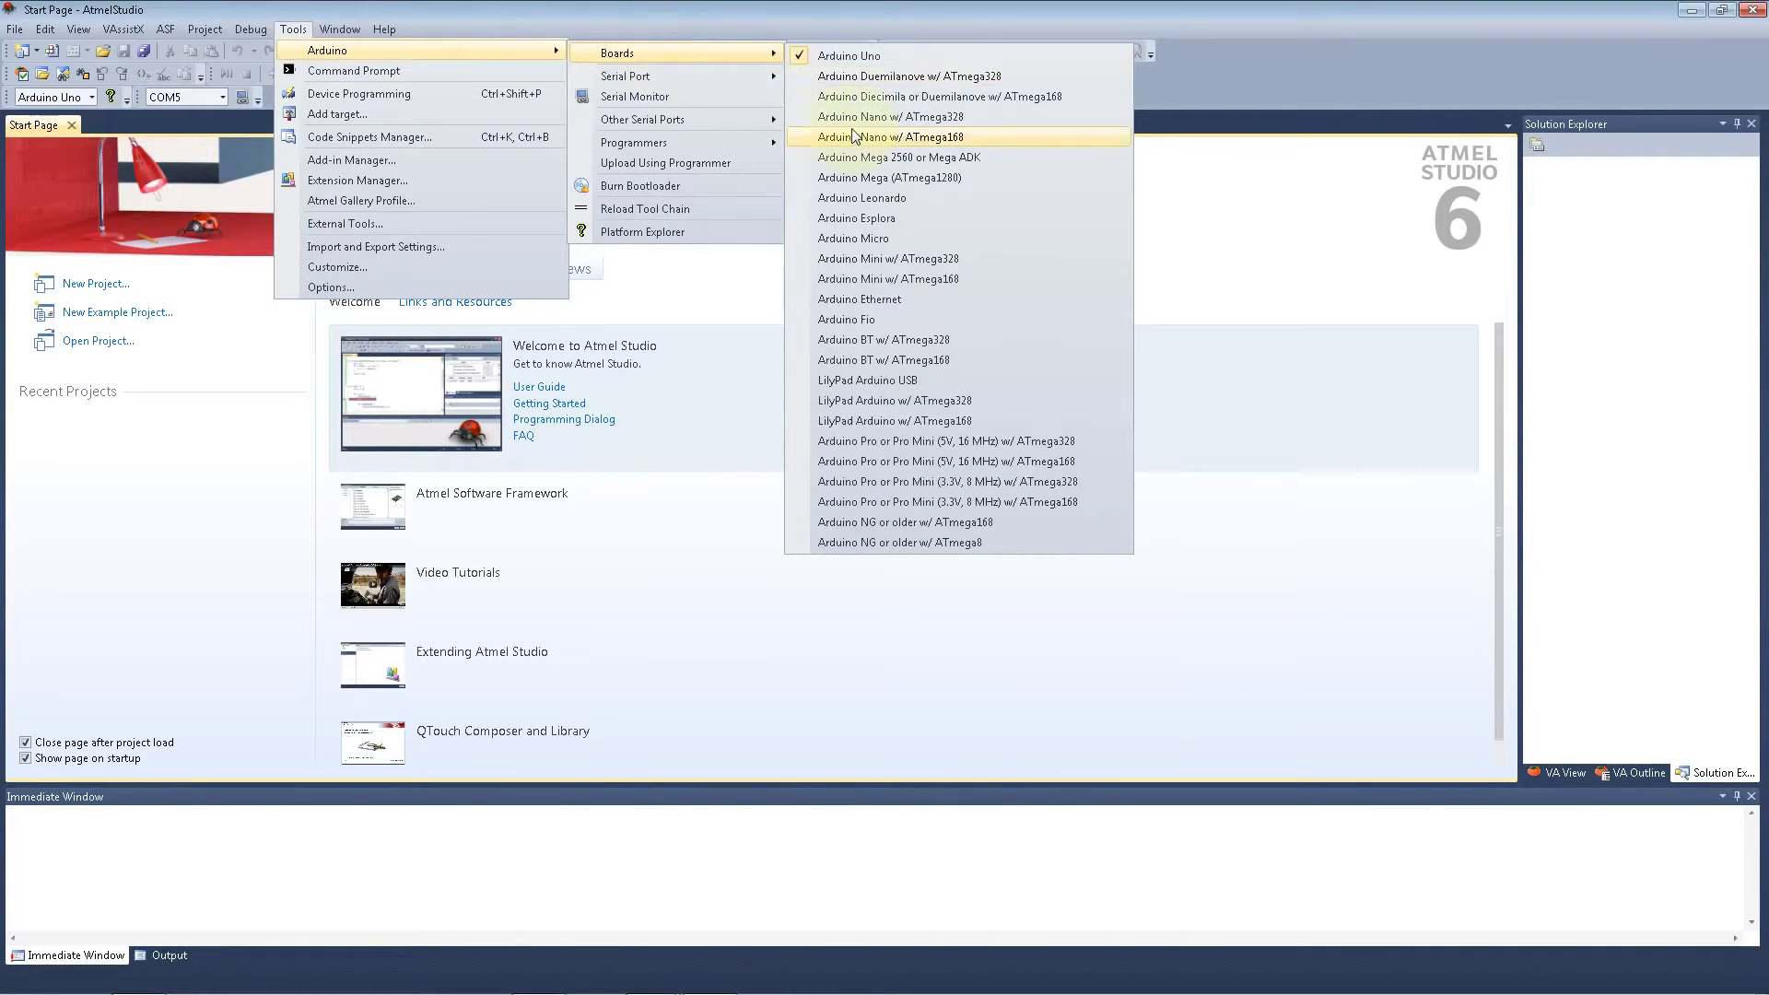
pyautogui.moveTo(755, 75)
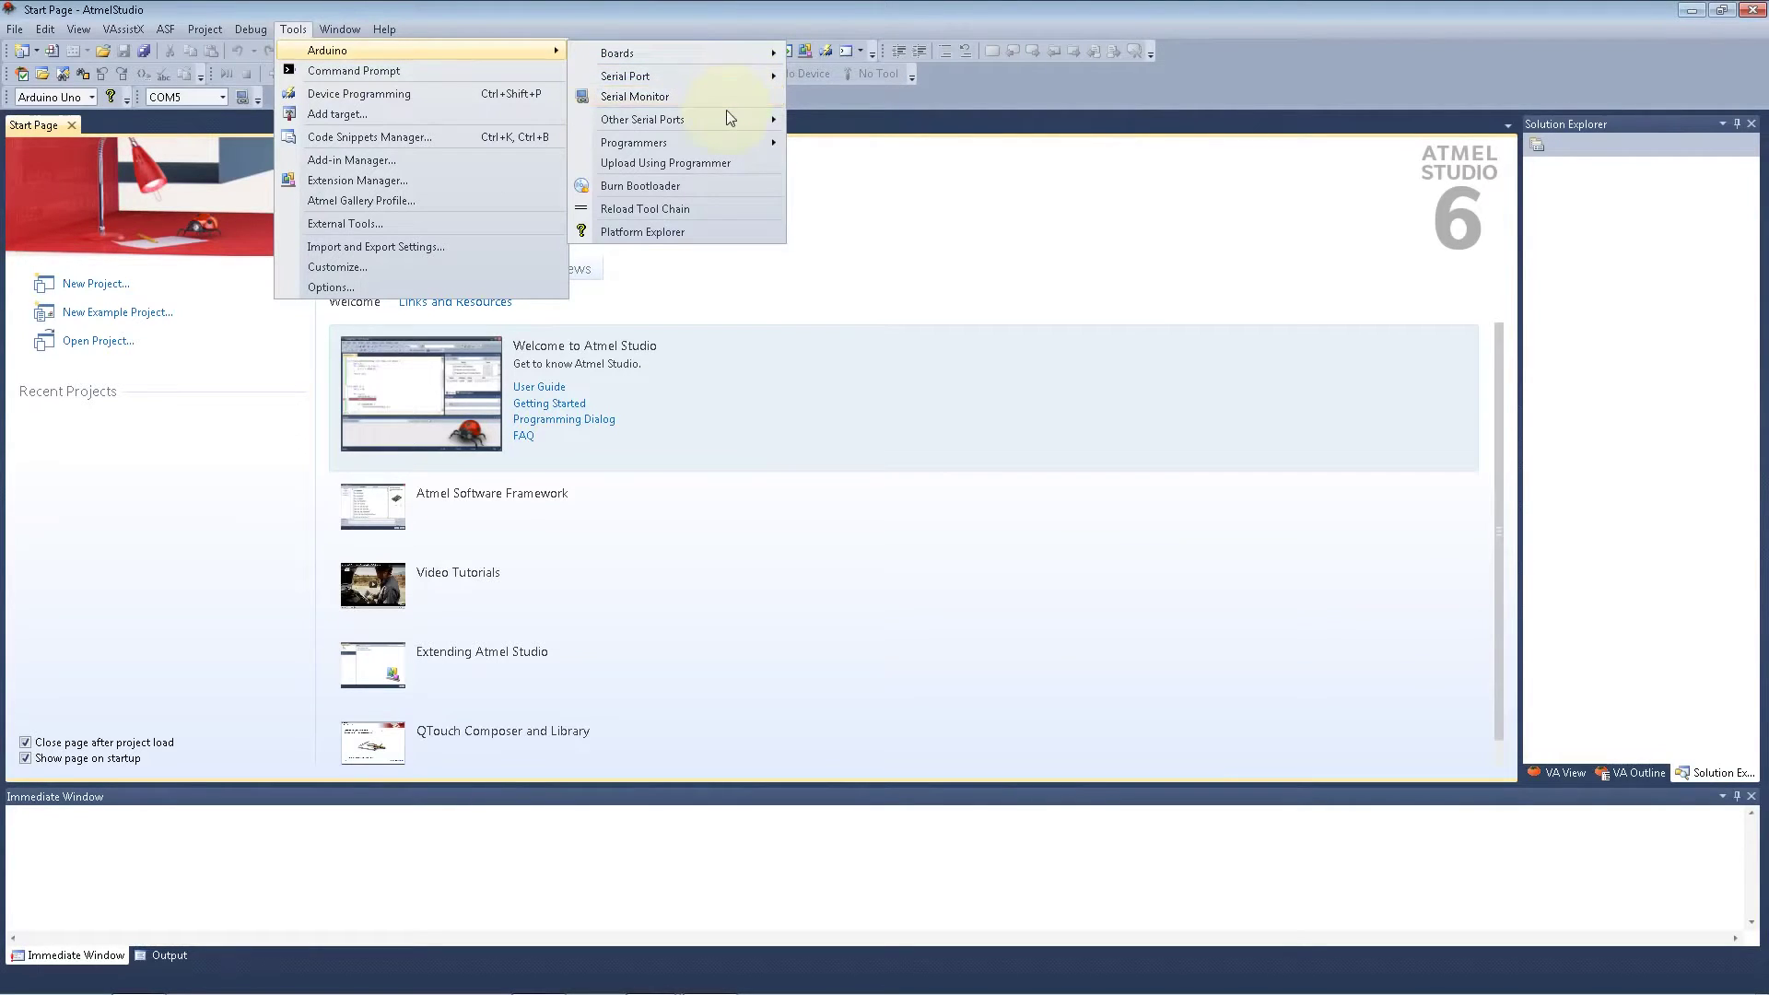
pyautogui.moveTo(726, 125)
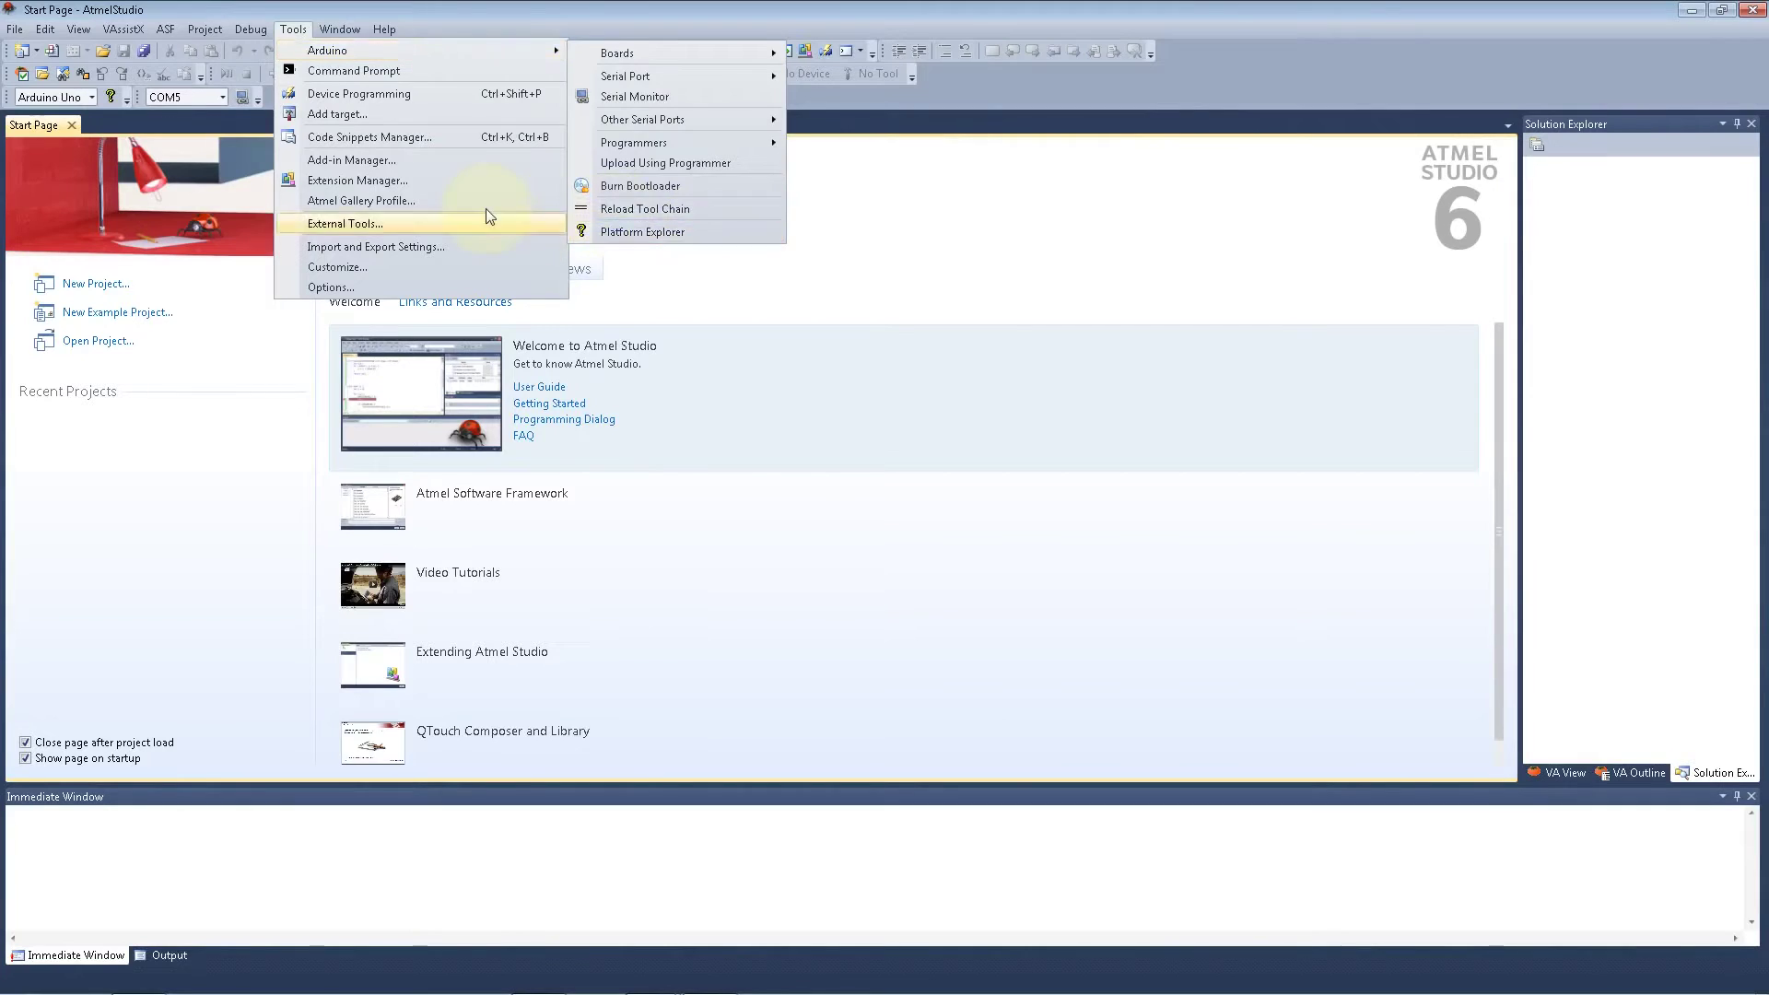
# - Display the general Visual Micro settings in the program options
pyautogui.click(394, 287)
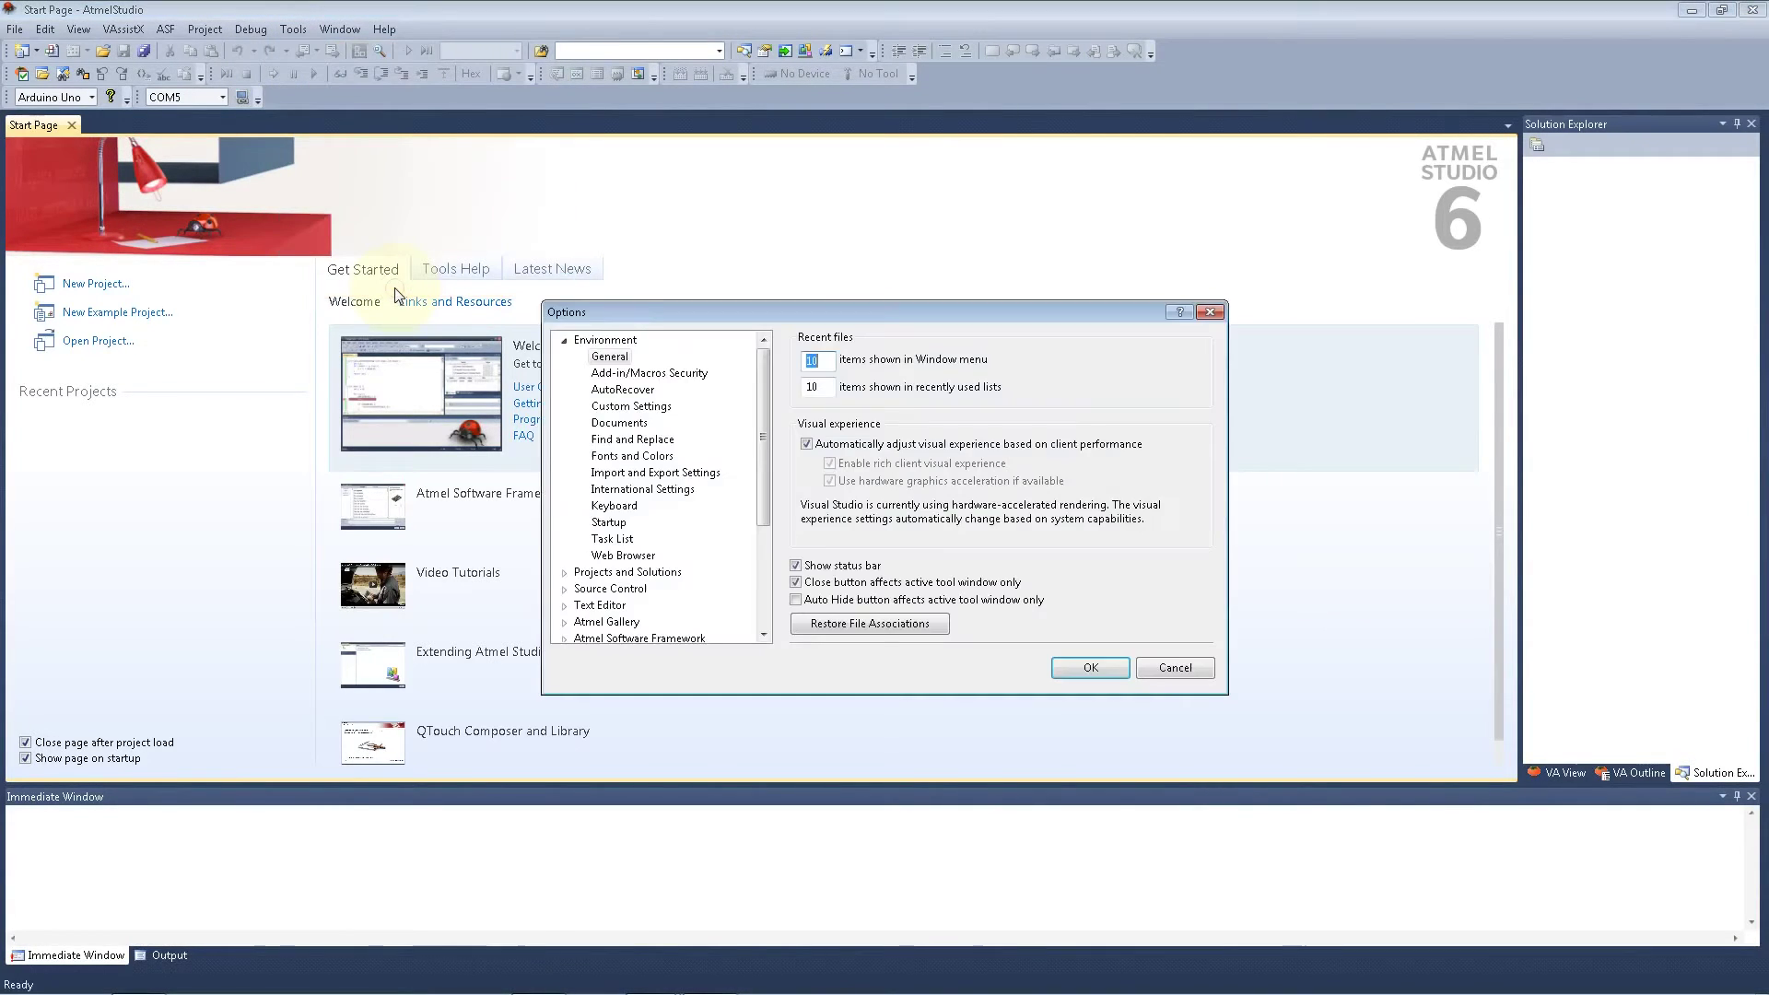
pyautogui.moveTo(645, 319); pyautogui.dragTo(372, 114)
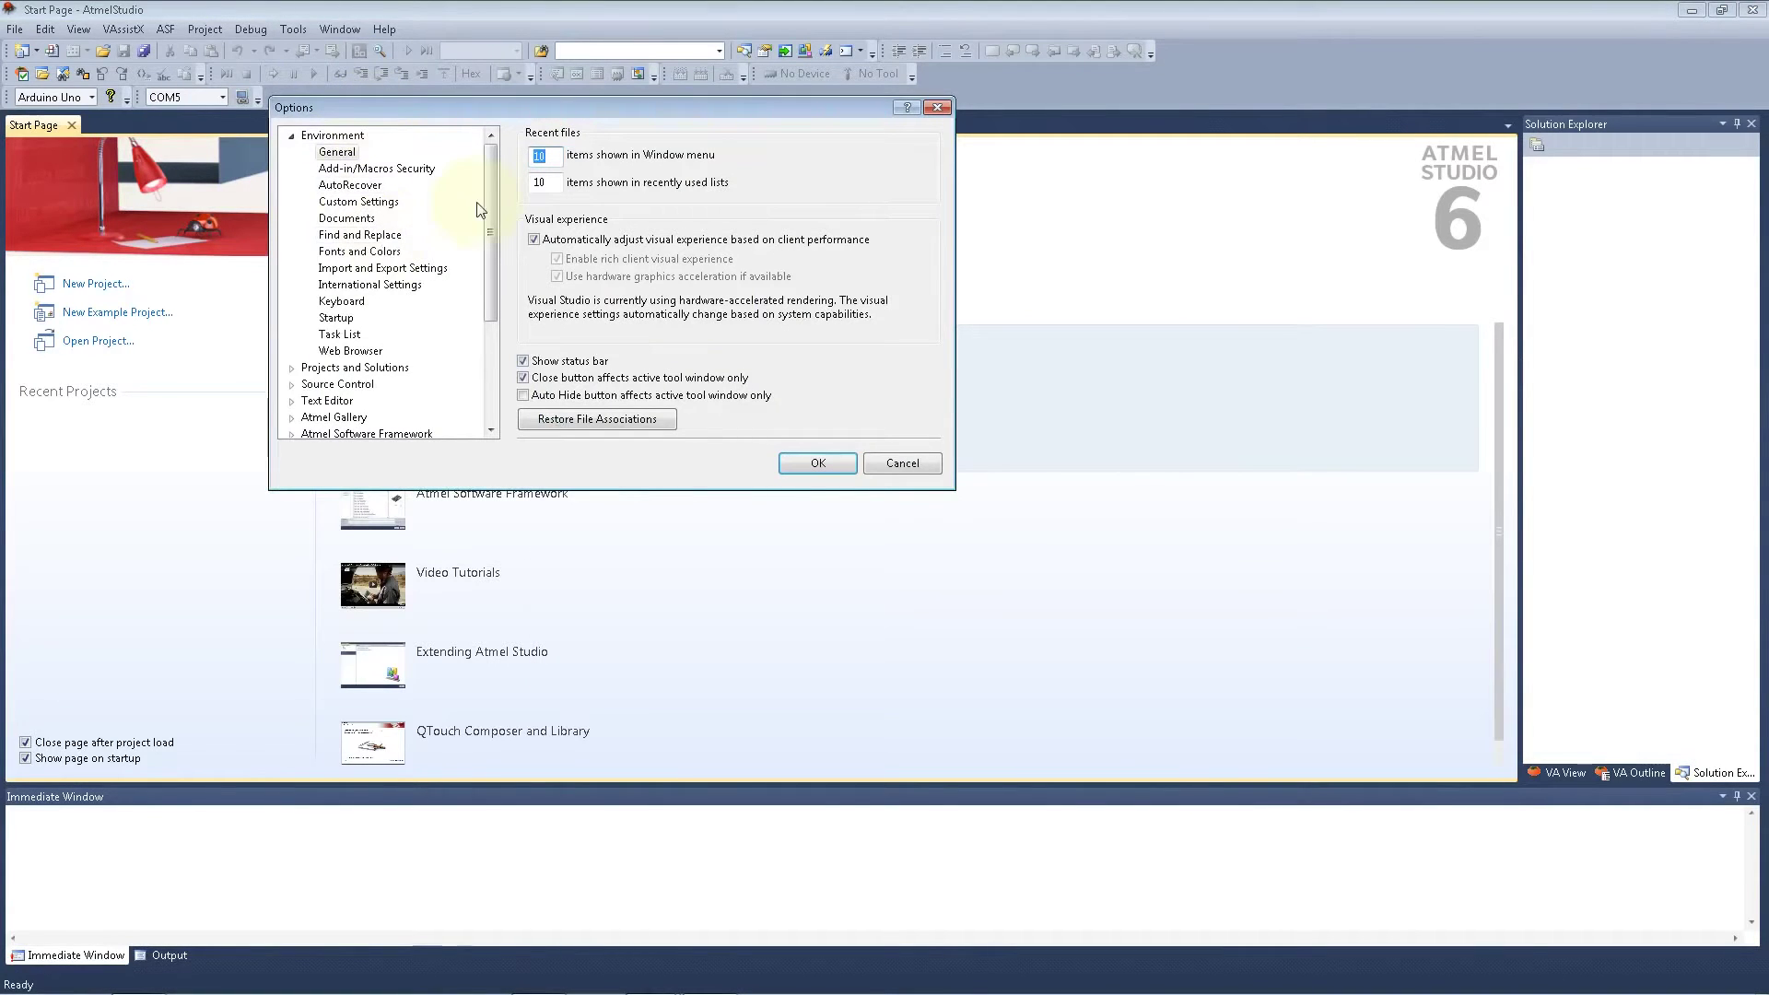
pyautogui.scroll(-2, 493, 240)
pyautogui.scroll(-2, 494, 239)
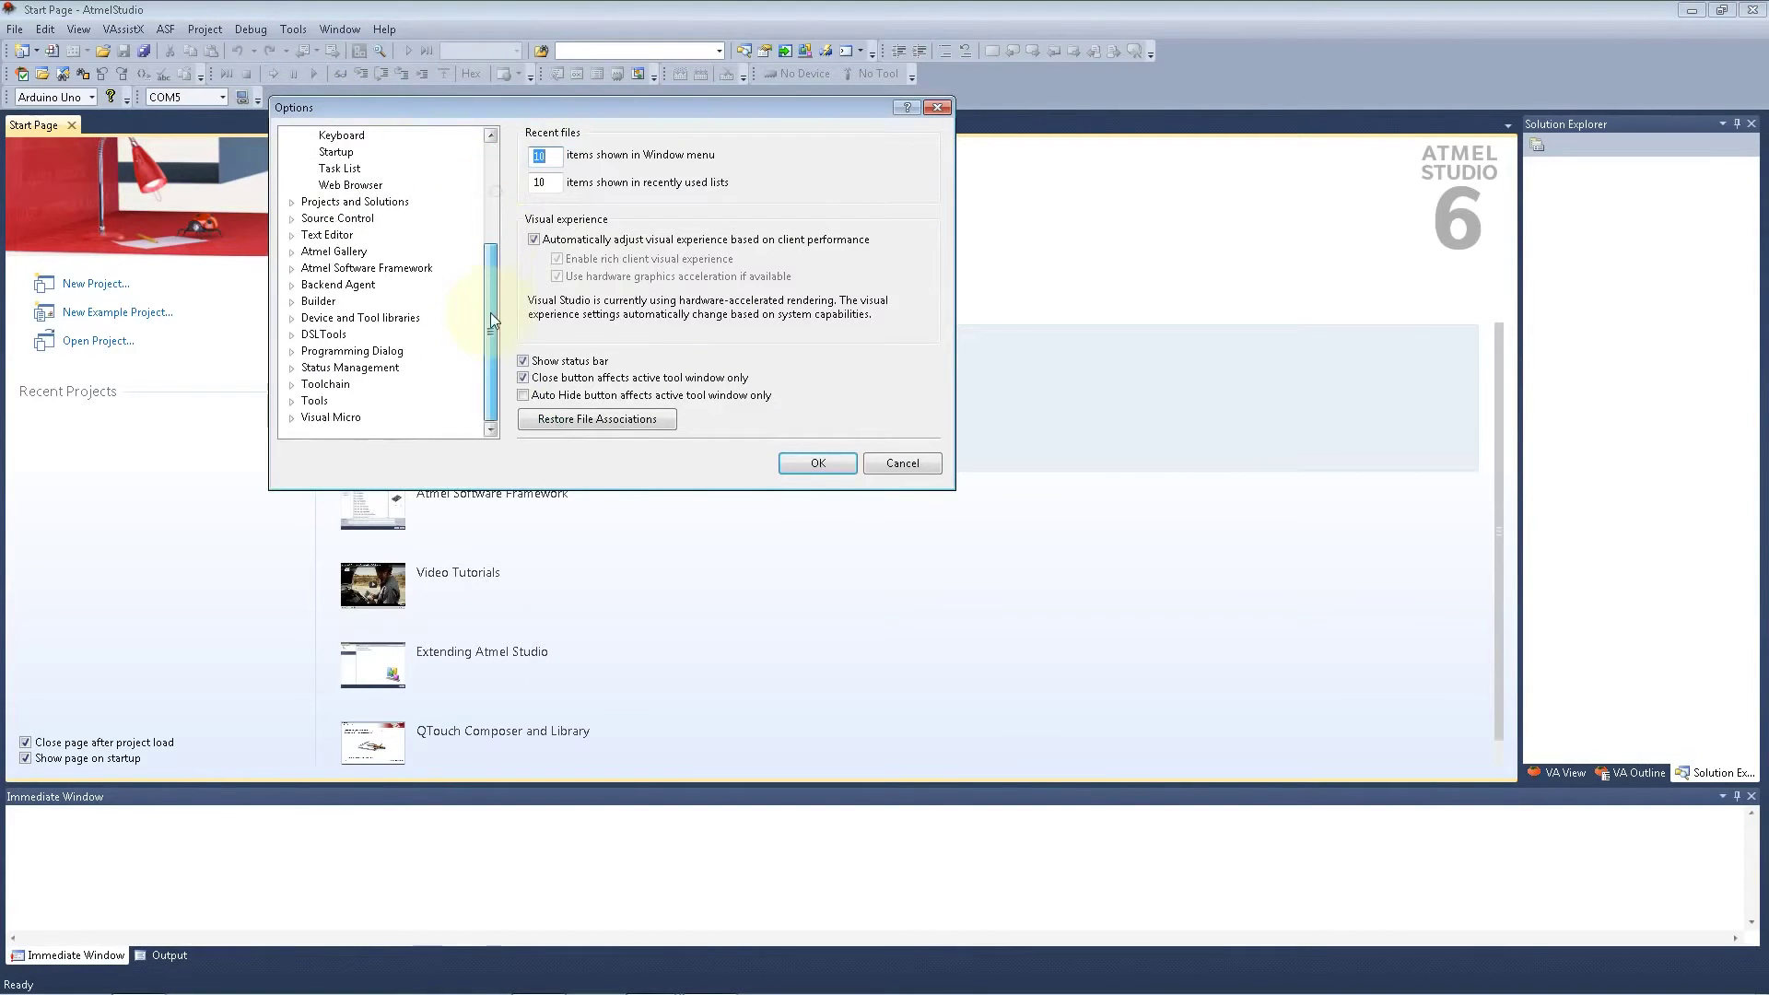
pyautogui.click(290, 420)
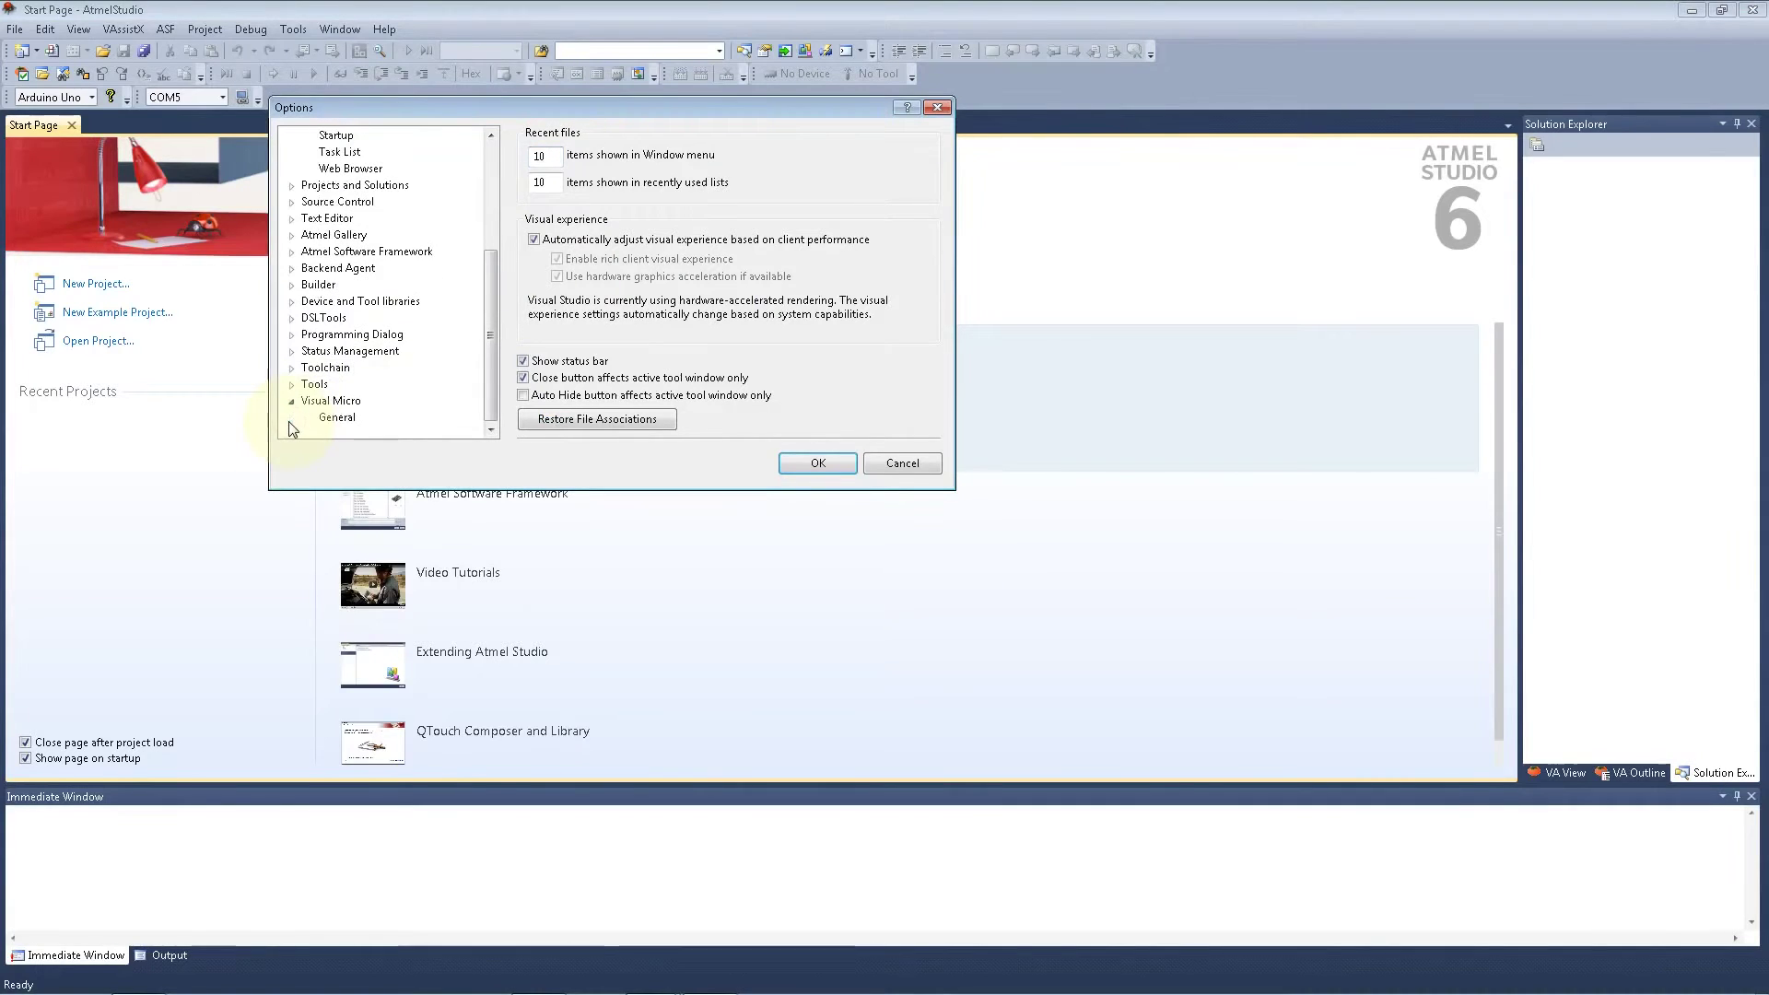
pyautogui.click(338, 418)
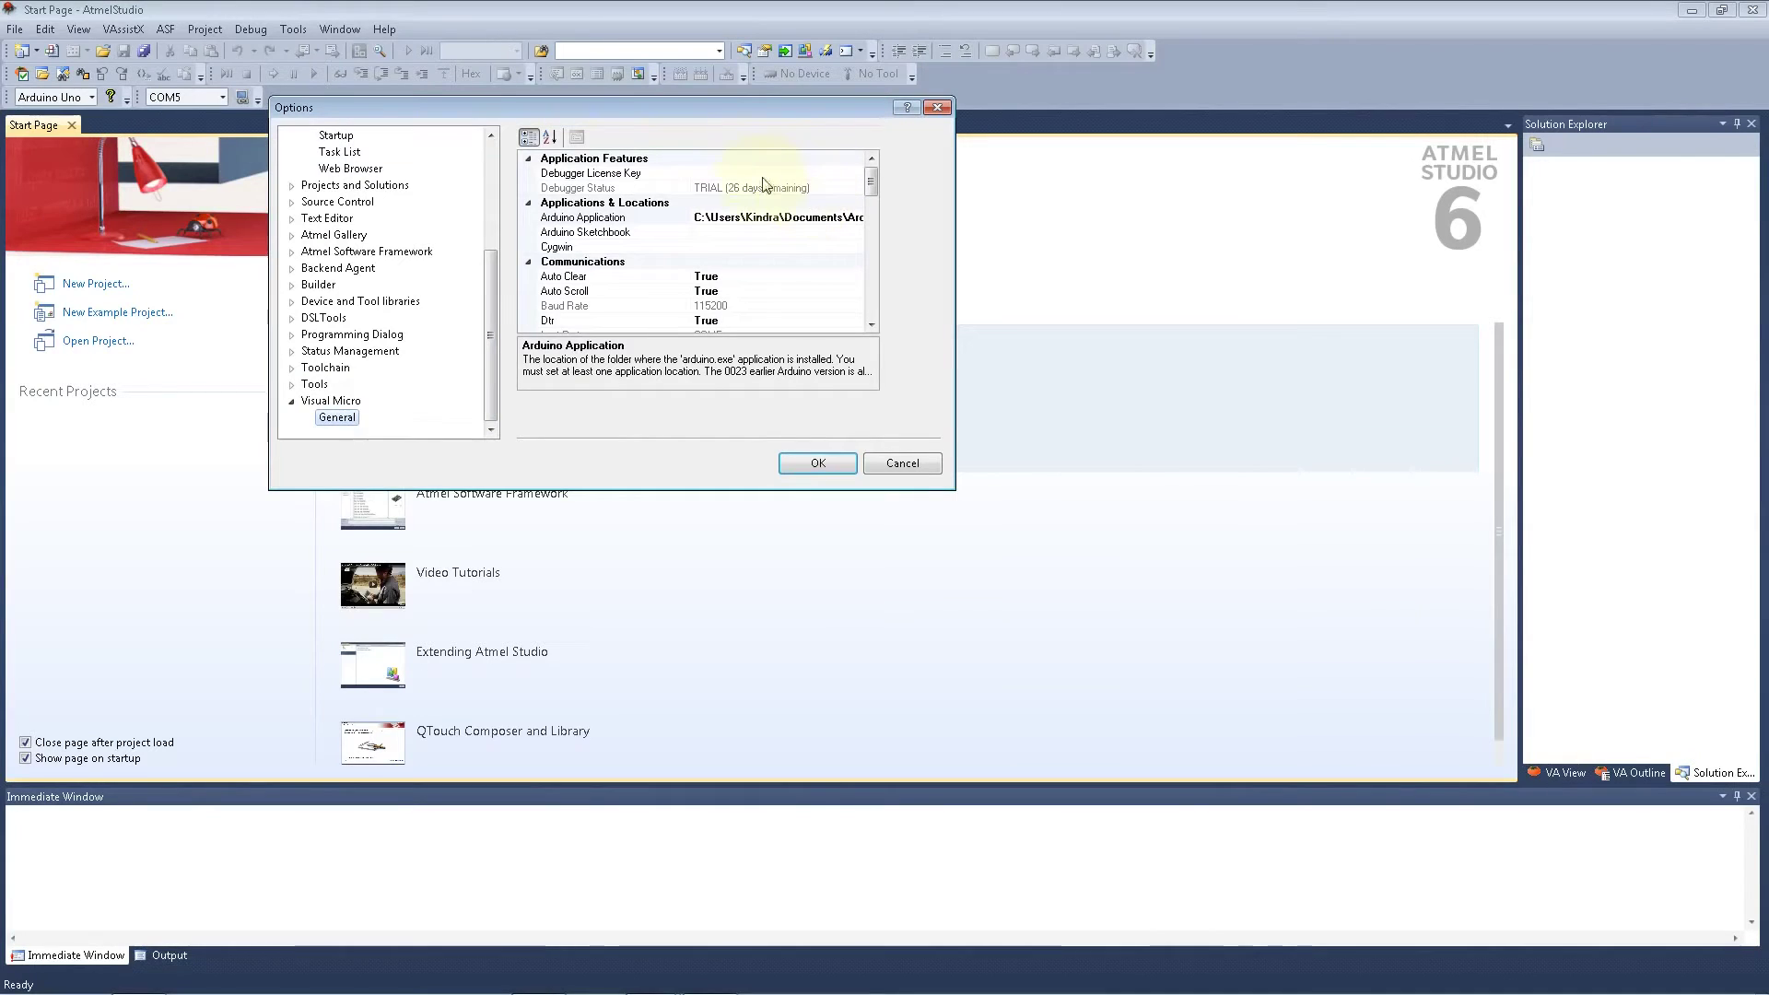
# - Review the Visual Micro debugger license, Arduino application location, available version and installed version settings, and close the options
pyautogui.click(726, 176)
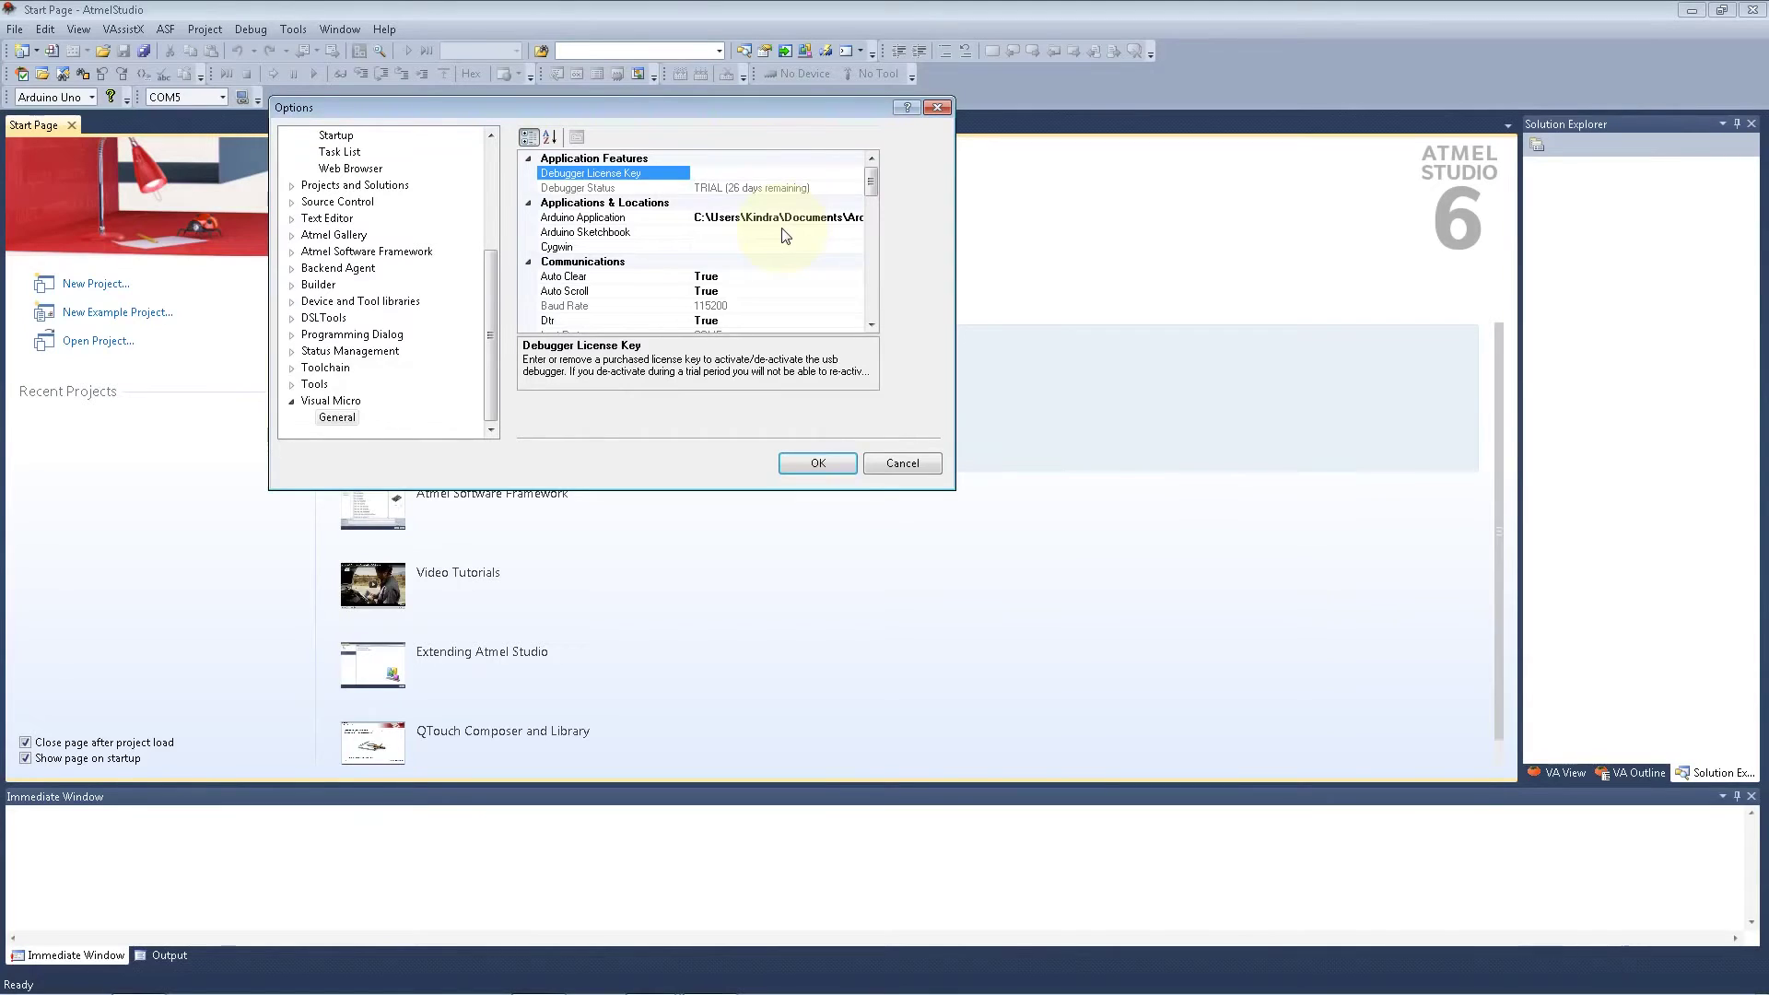
pyautogui.click(597, 219)
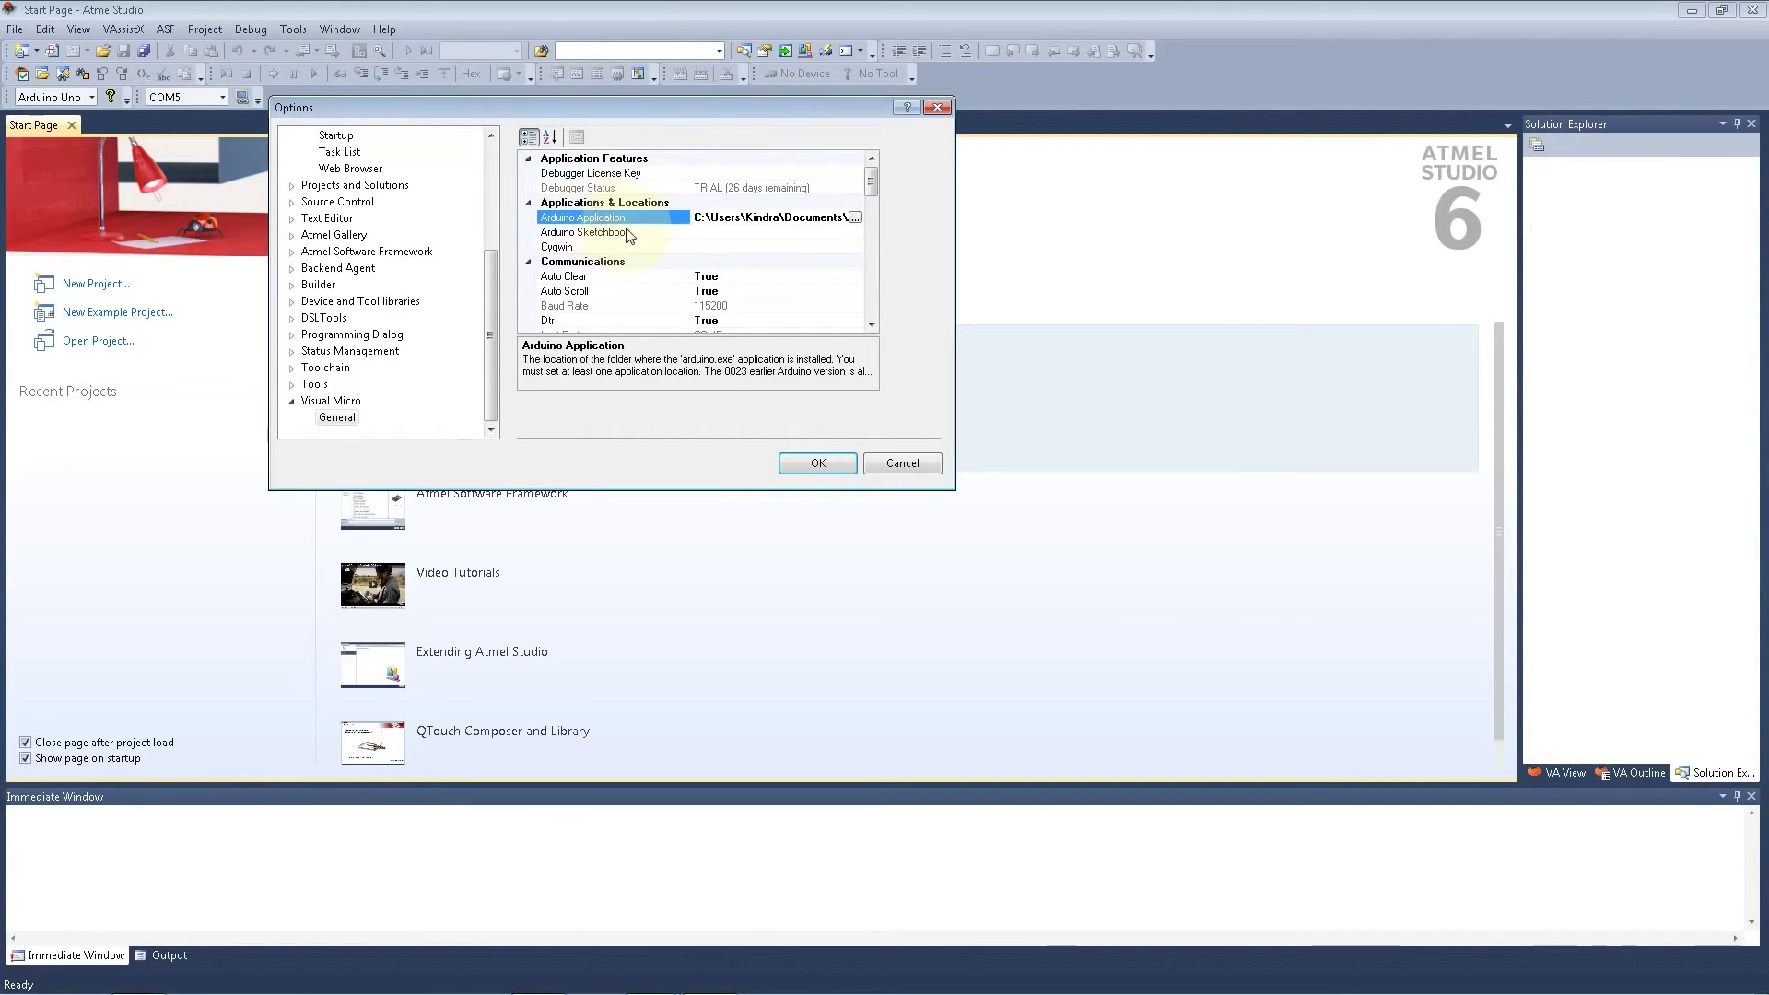
pyautogui.scroll(-1, 798, 287)
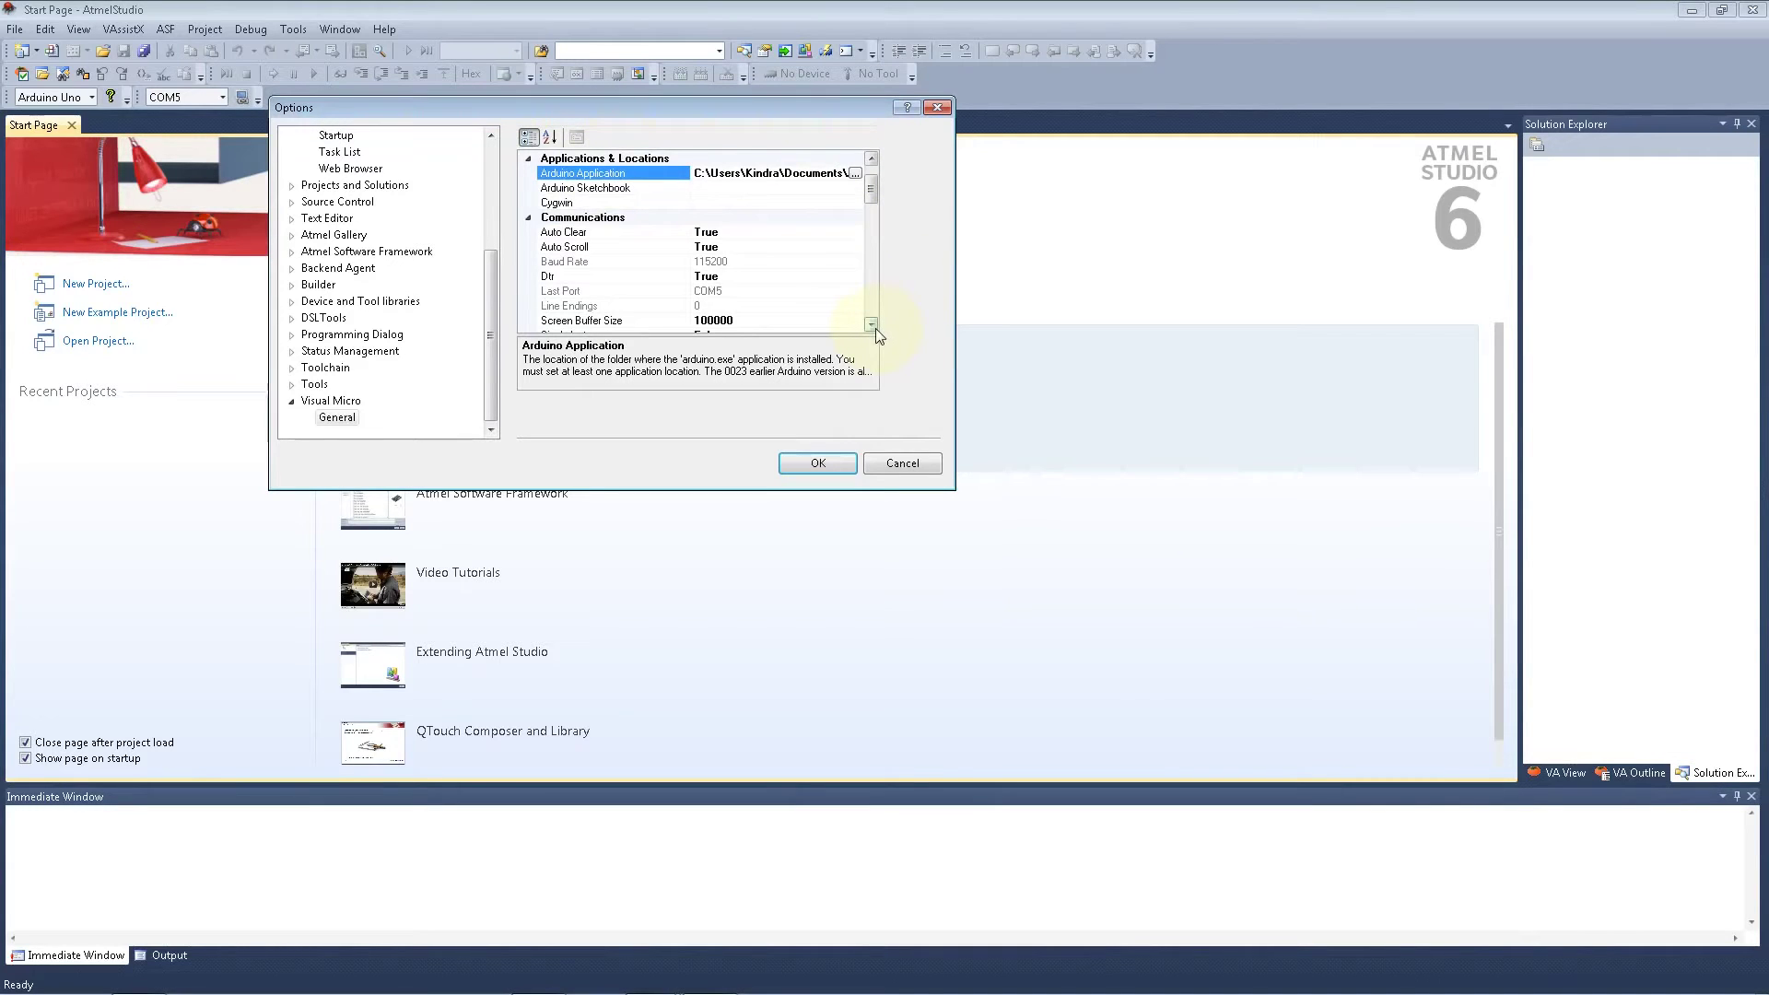
pyautogui.scroll(-7, 825, 299)
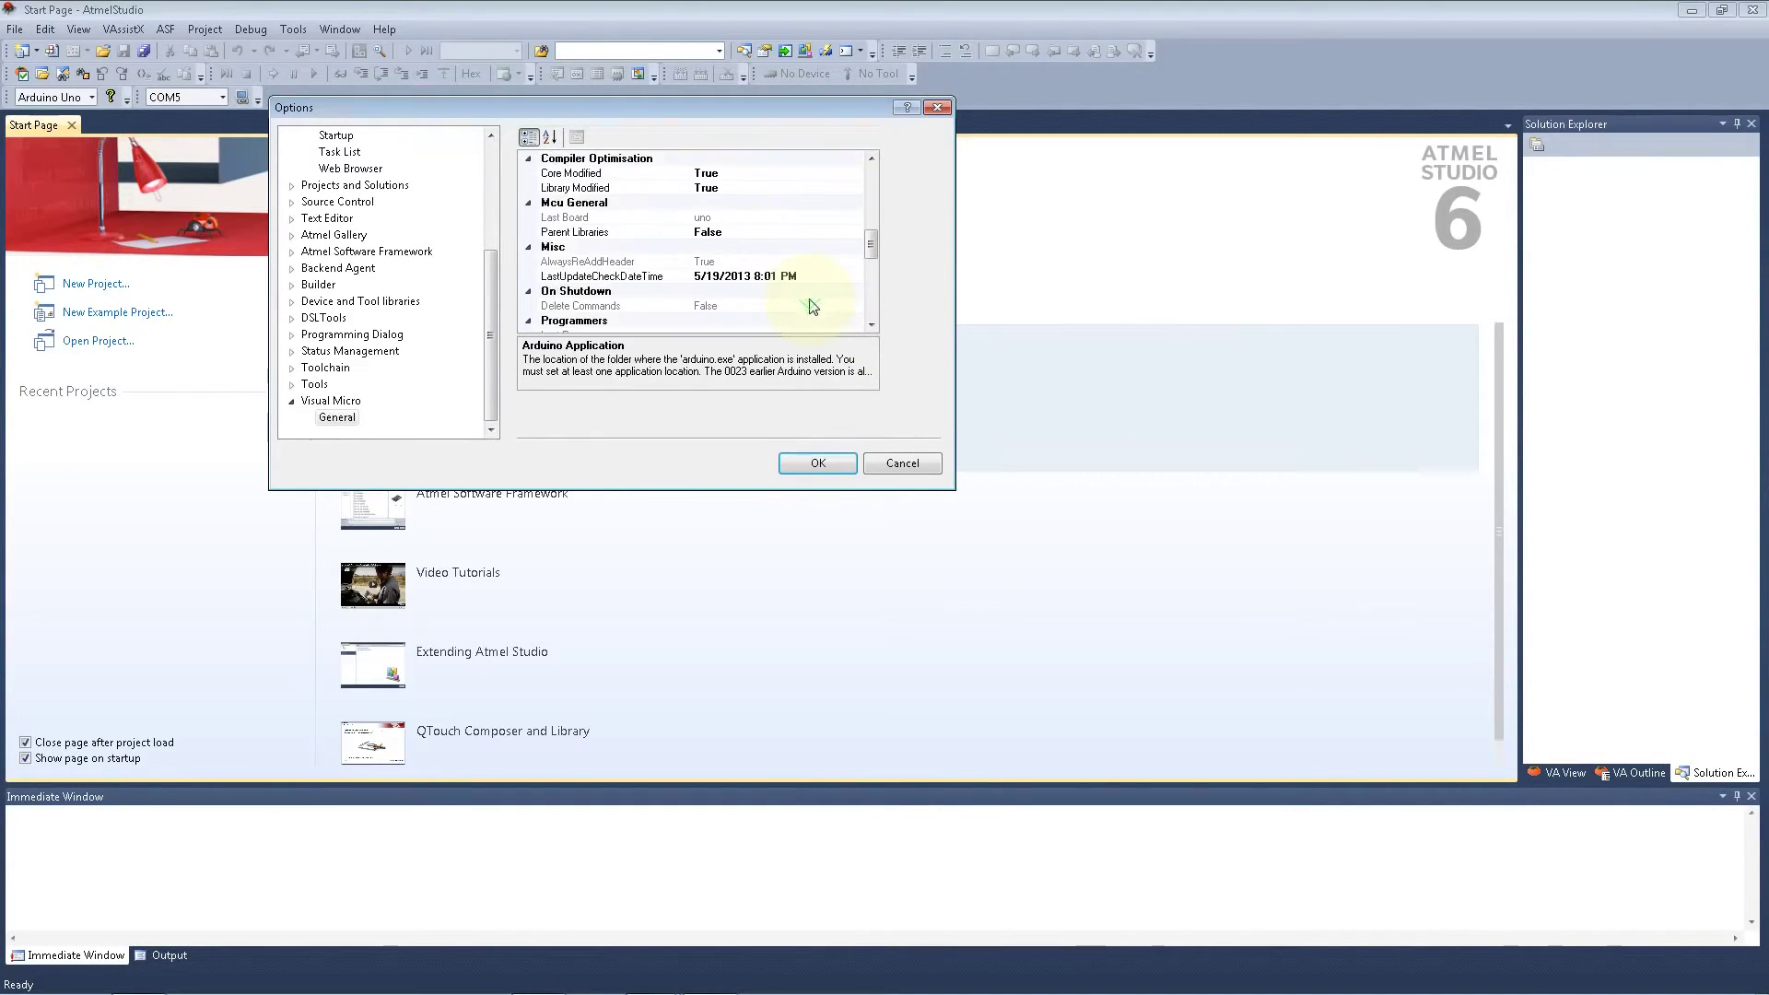
pyautogui.scroll(-7, 812, 304)
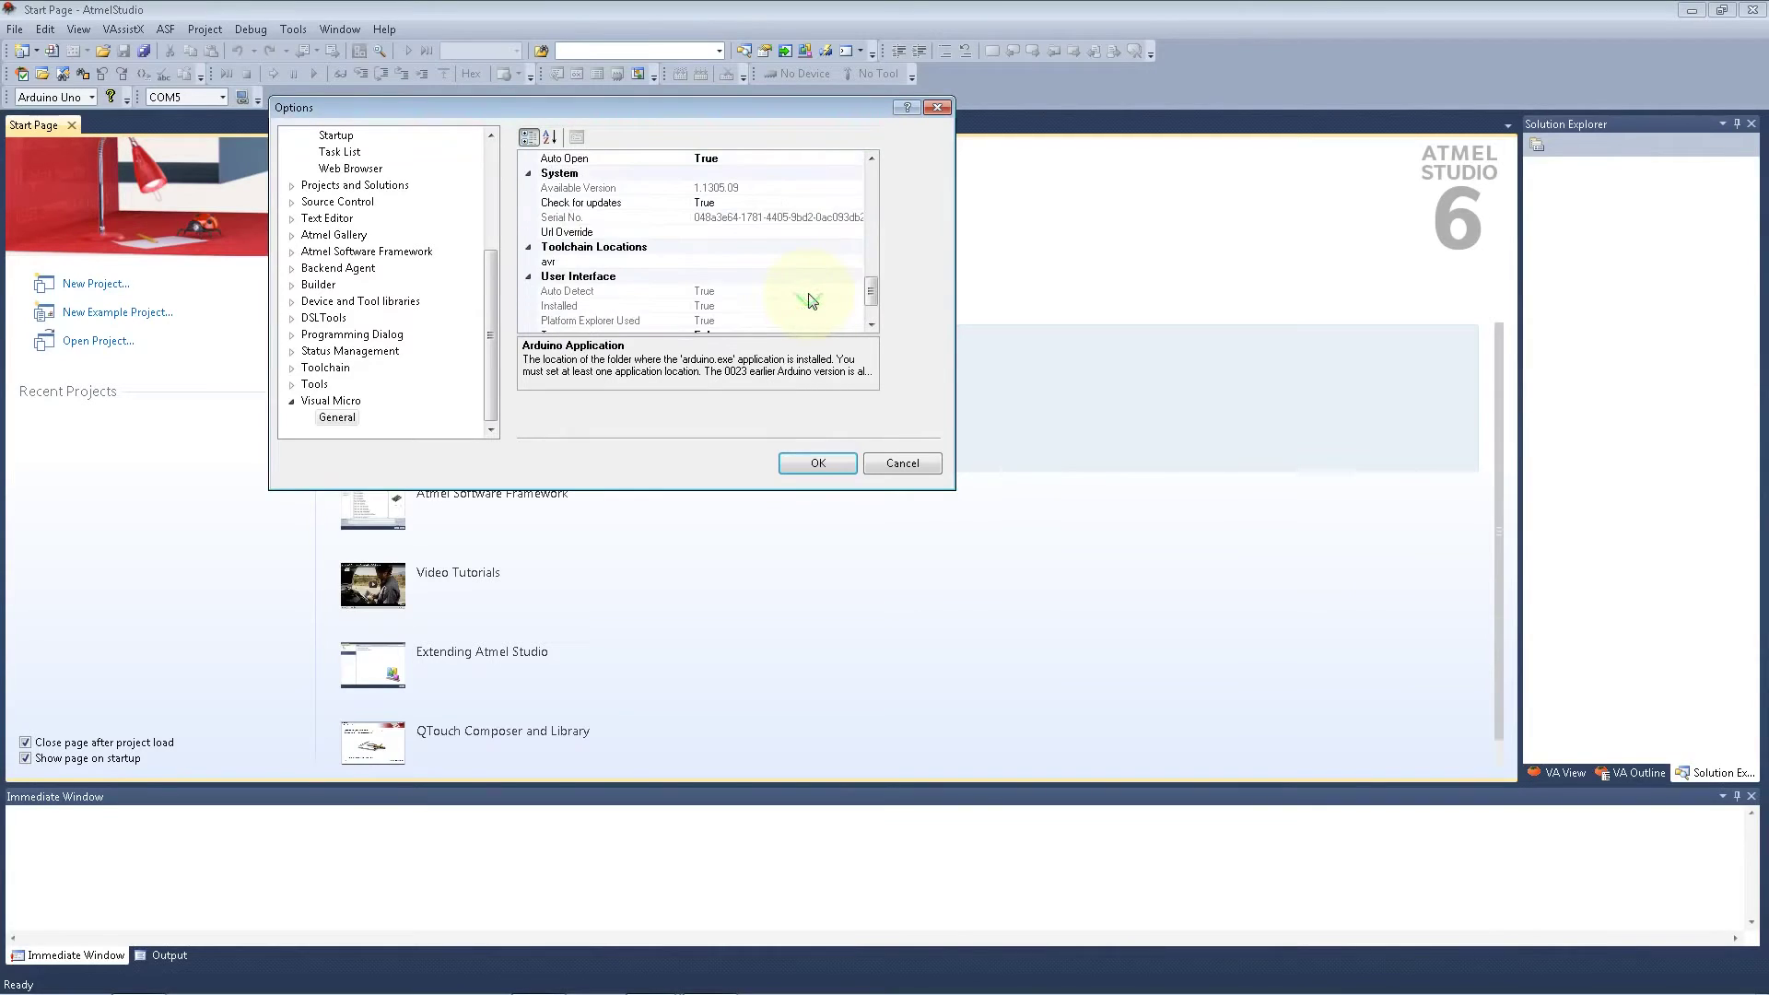
pyautogui.click(789, 189)
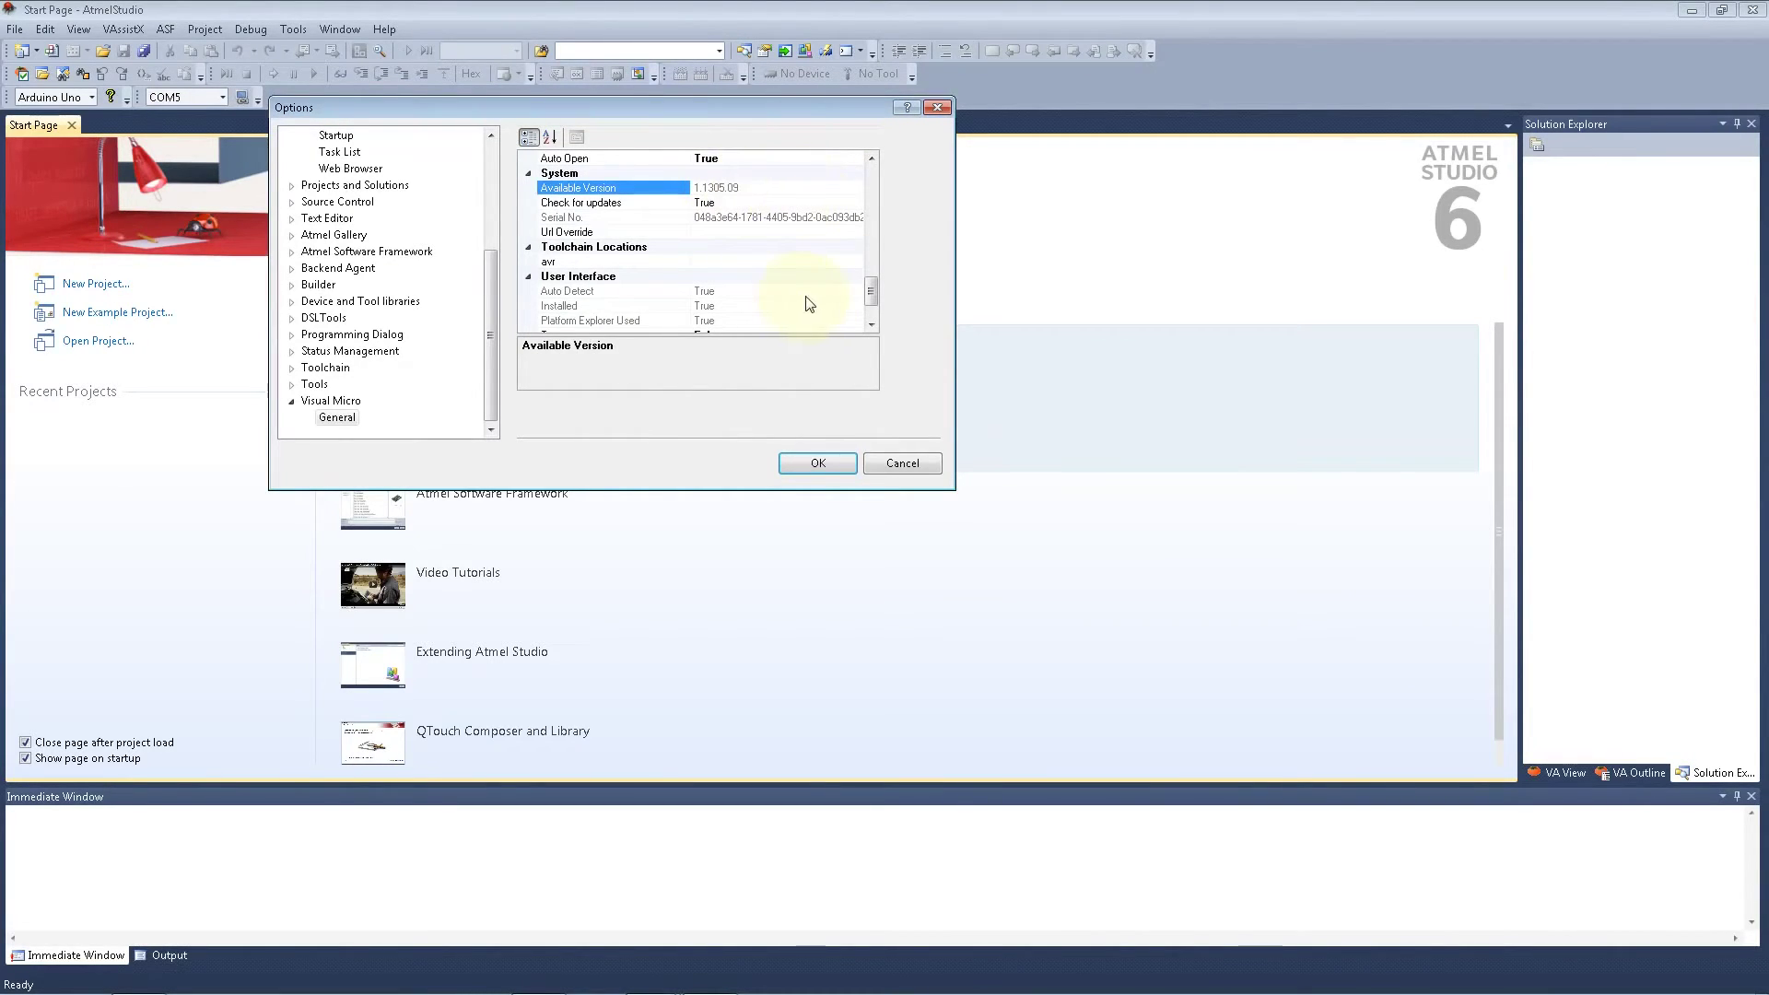
pyautogui.scroll(-1, 807, 304)
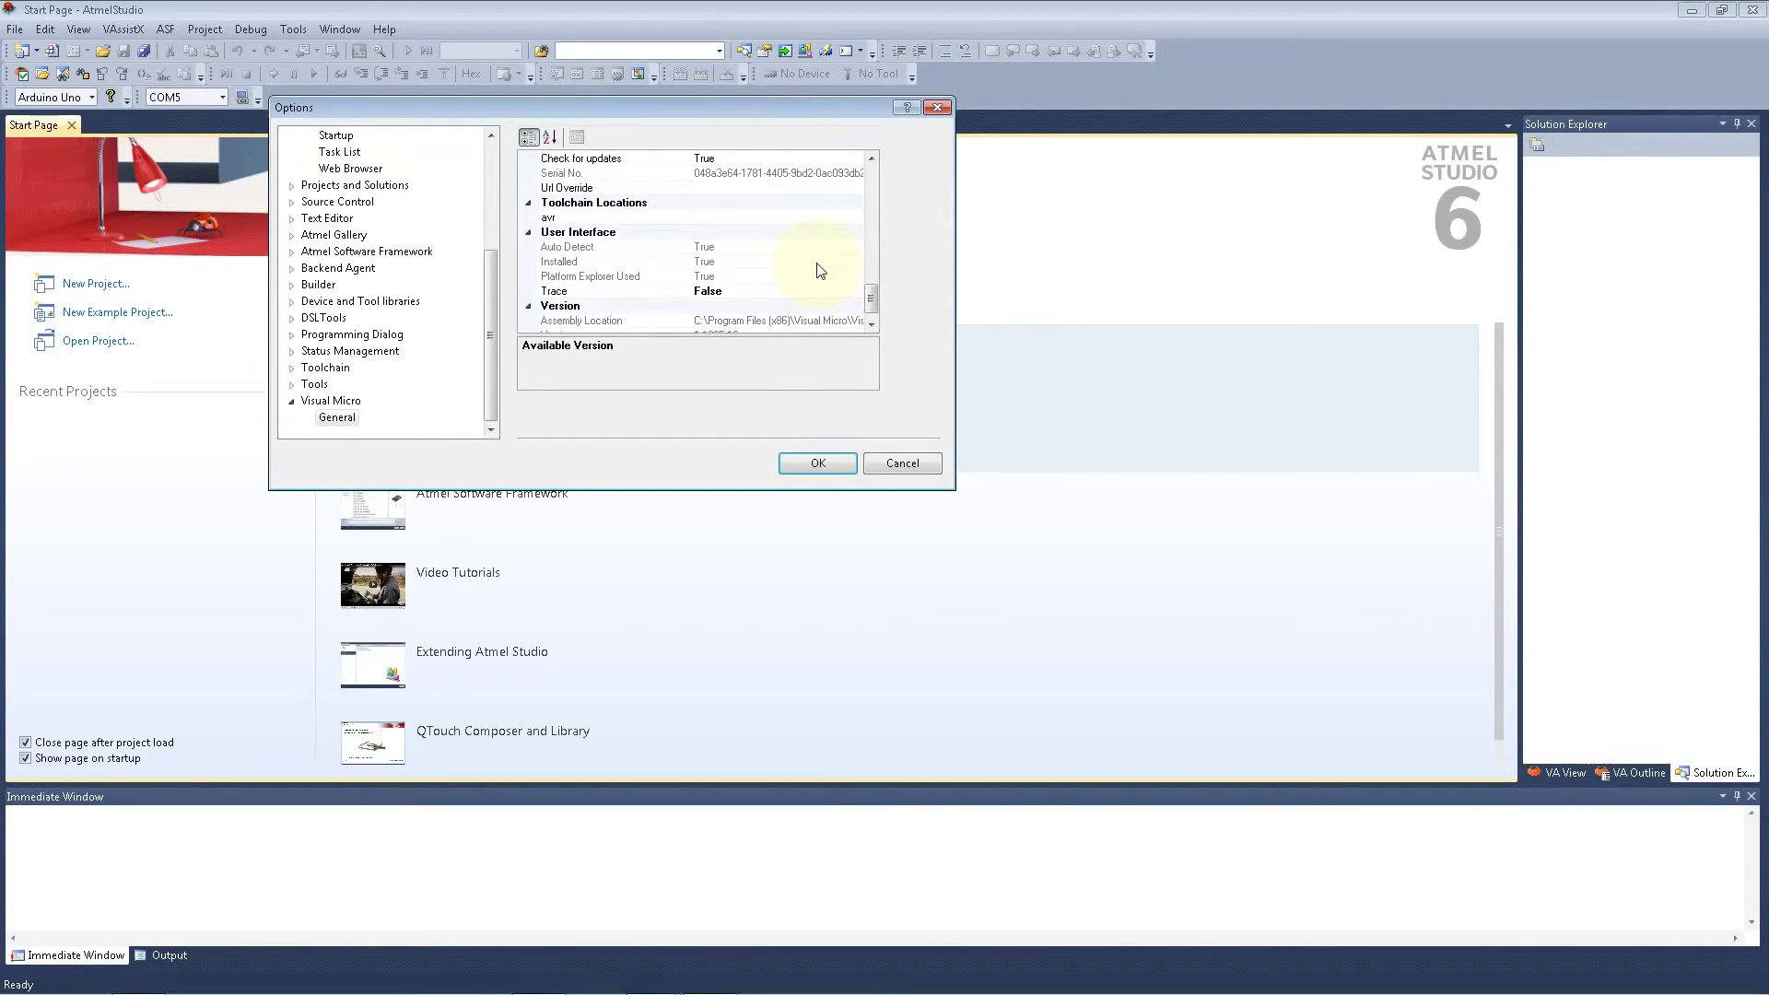
pyautogui.click(873, 323)
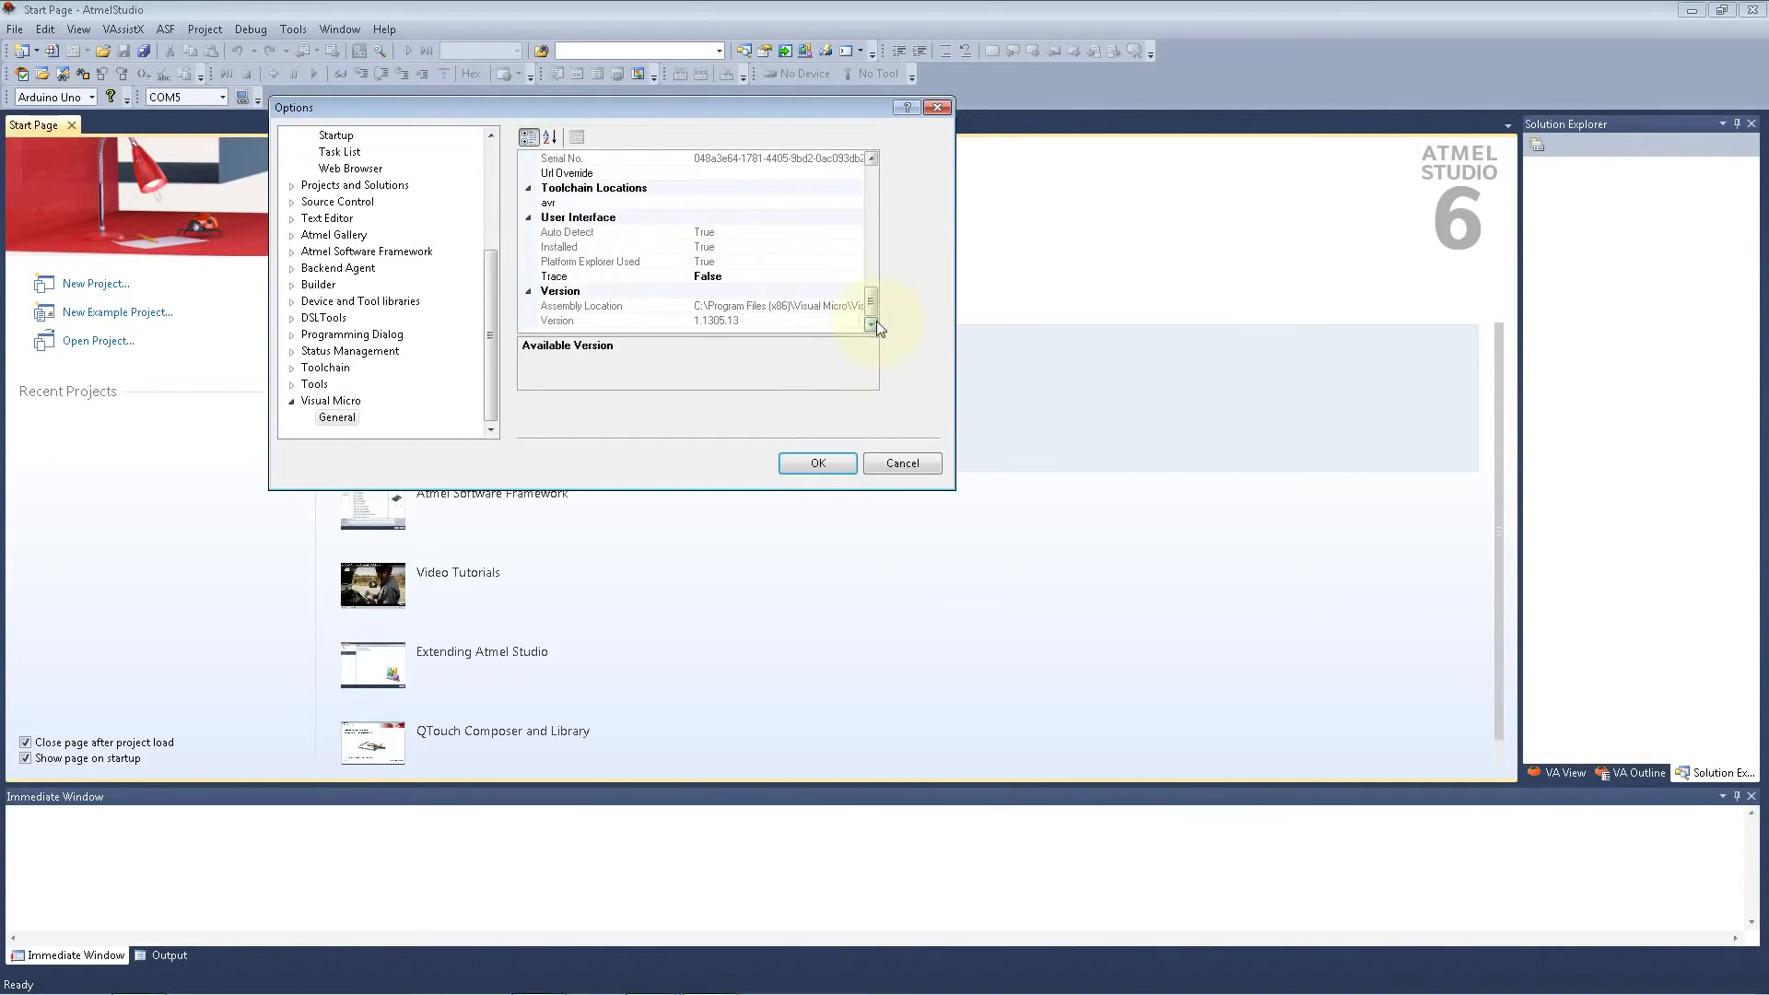
pyautogui.click(783, 322)
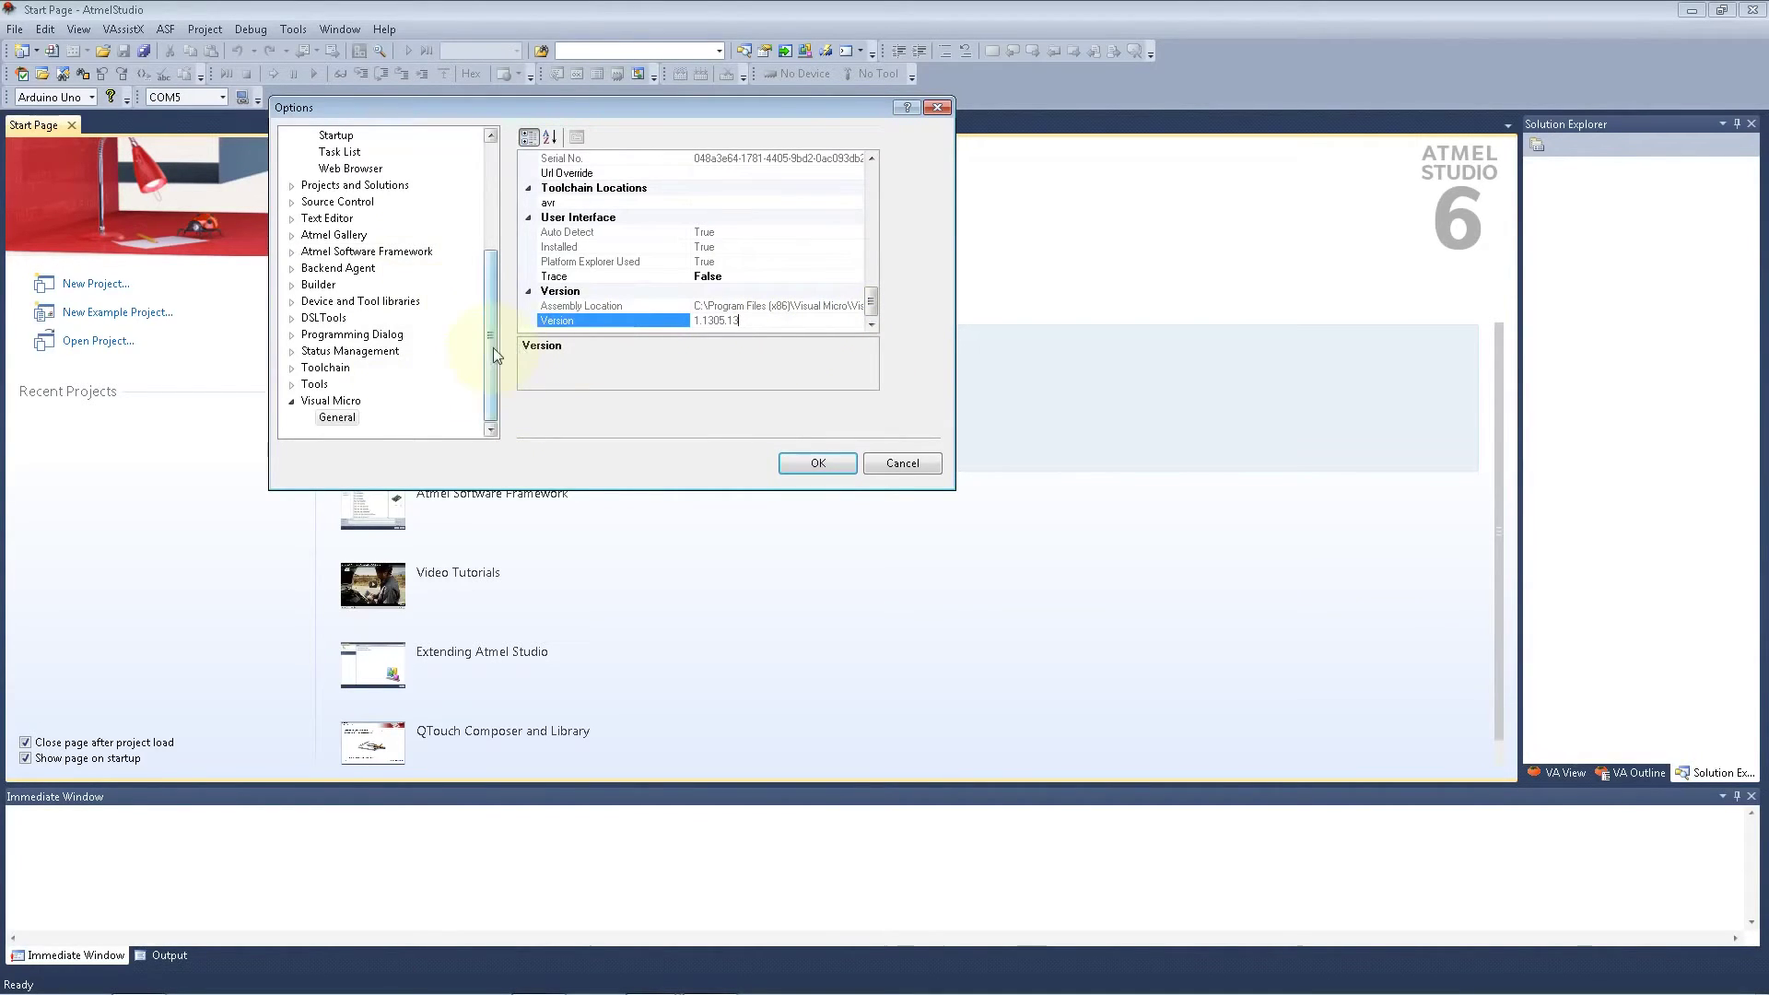
pyautogui.moveTo(489, 365); pyautogui.dragTo(488, 258)
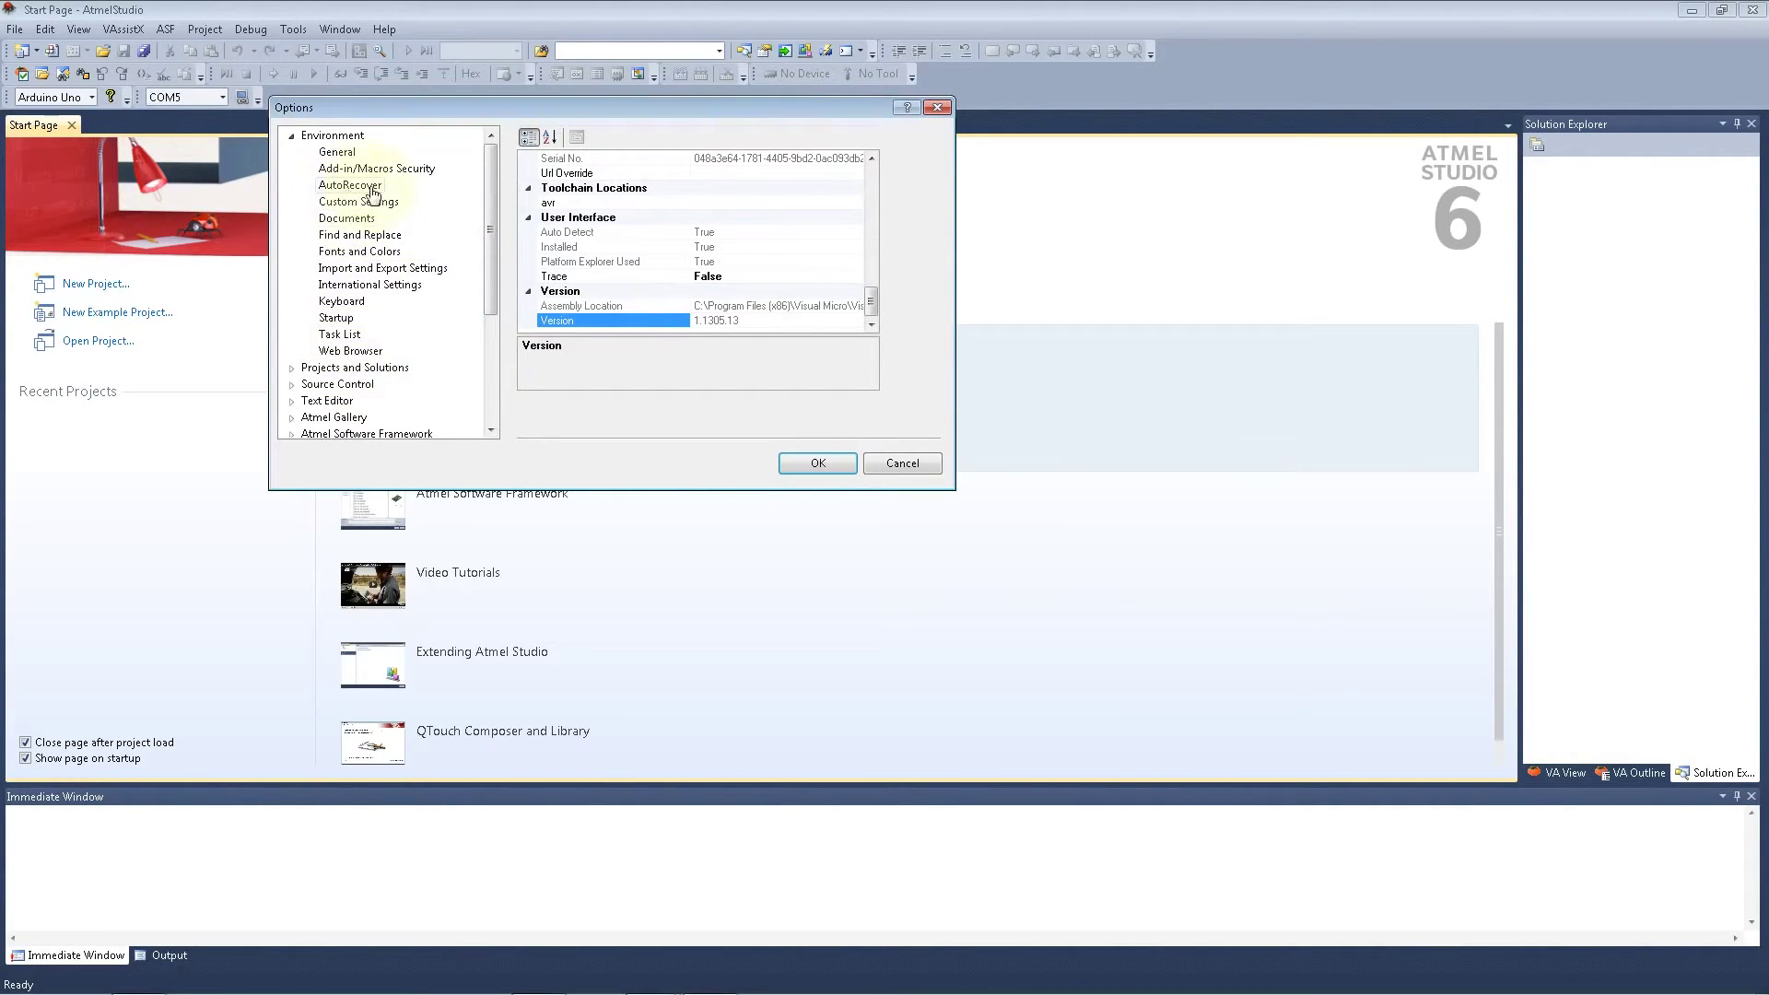
pyautogui.click(818, 466)
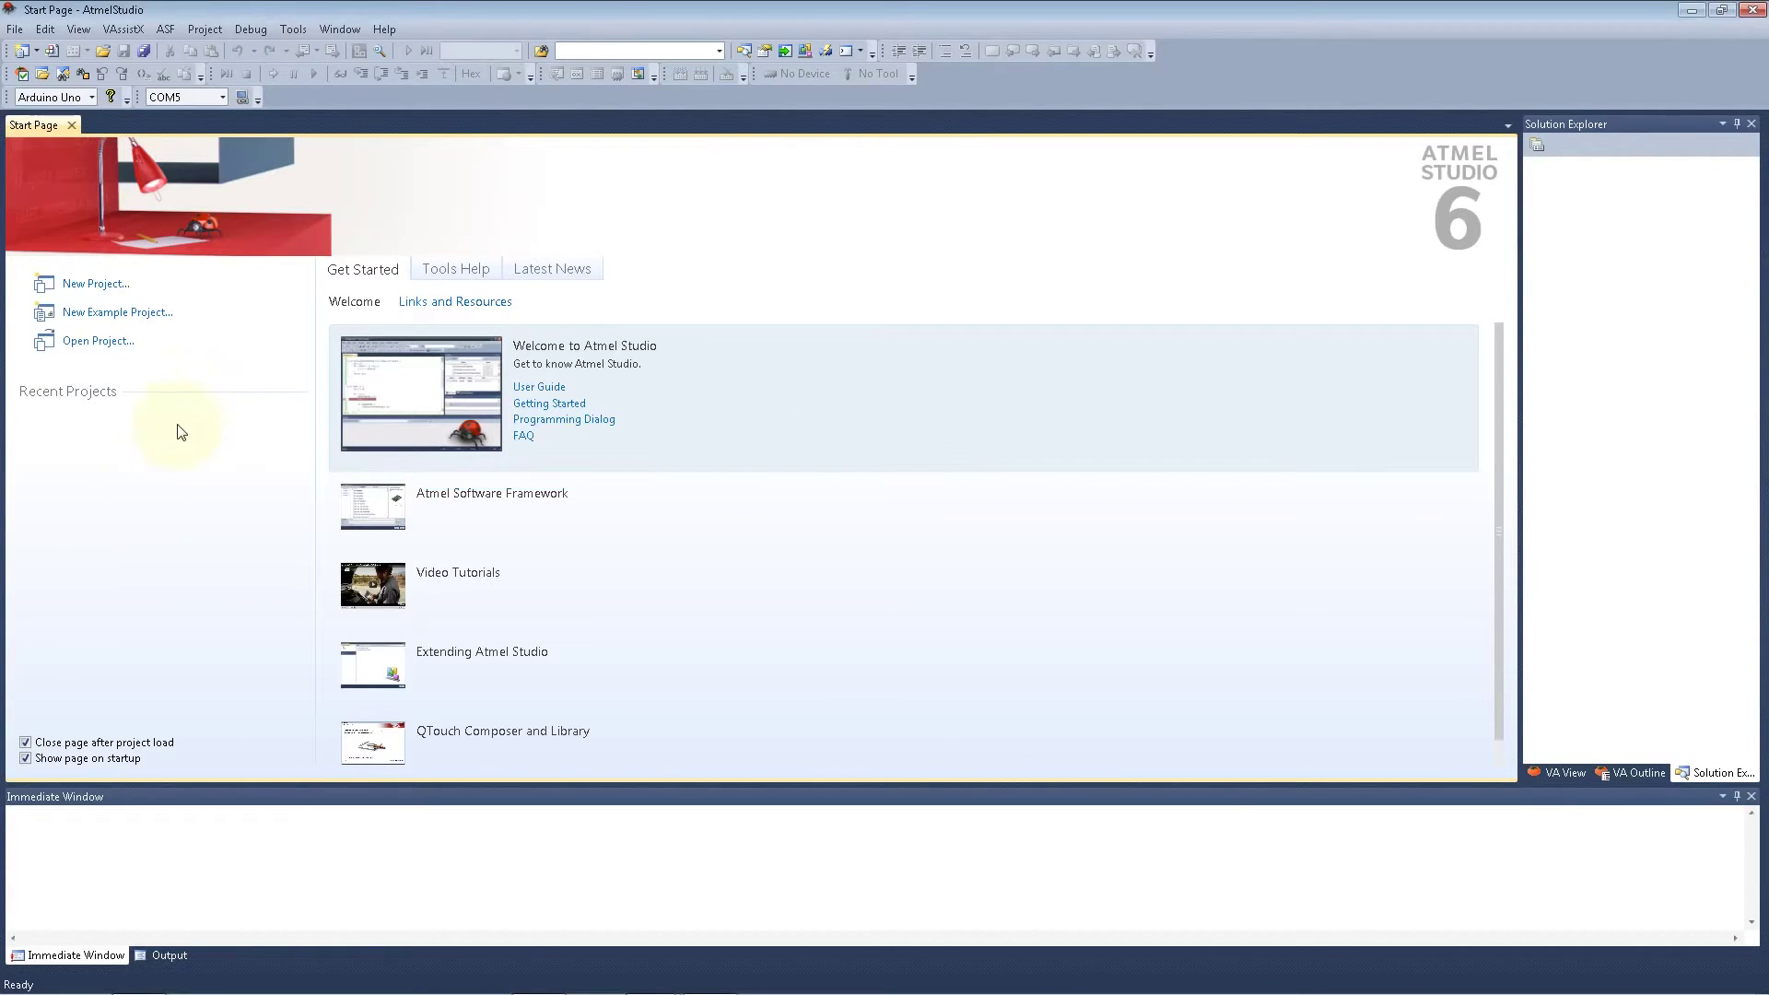
# - Open the Micro Explorer for the Arduino platform
pyautogui.click(110, 97)
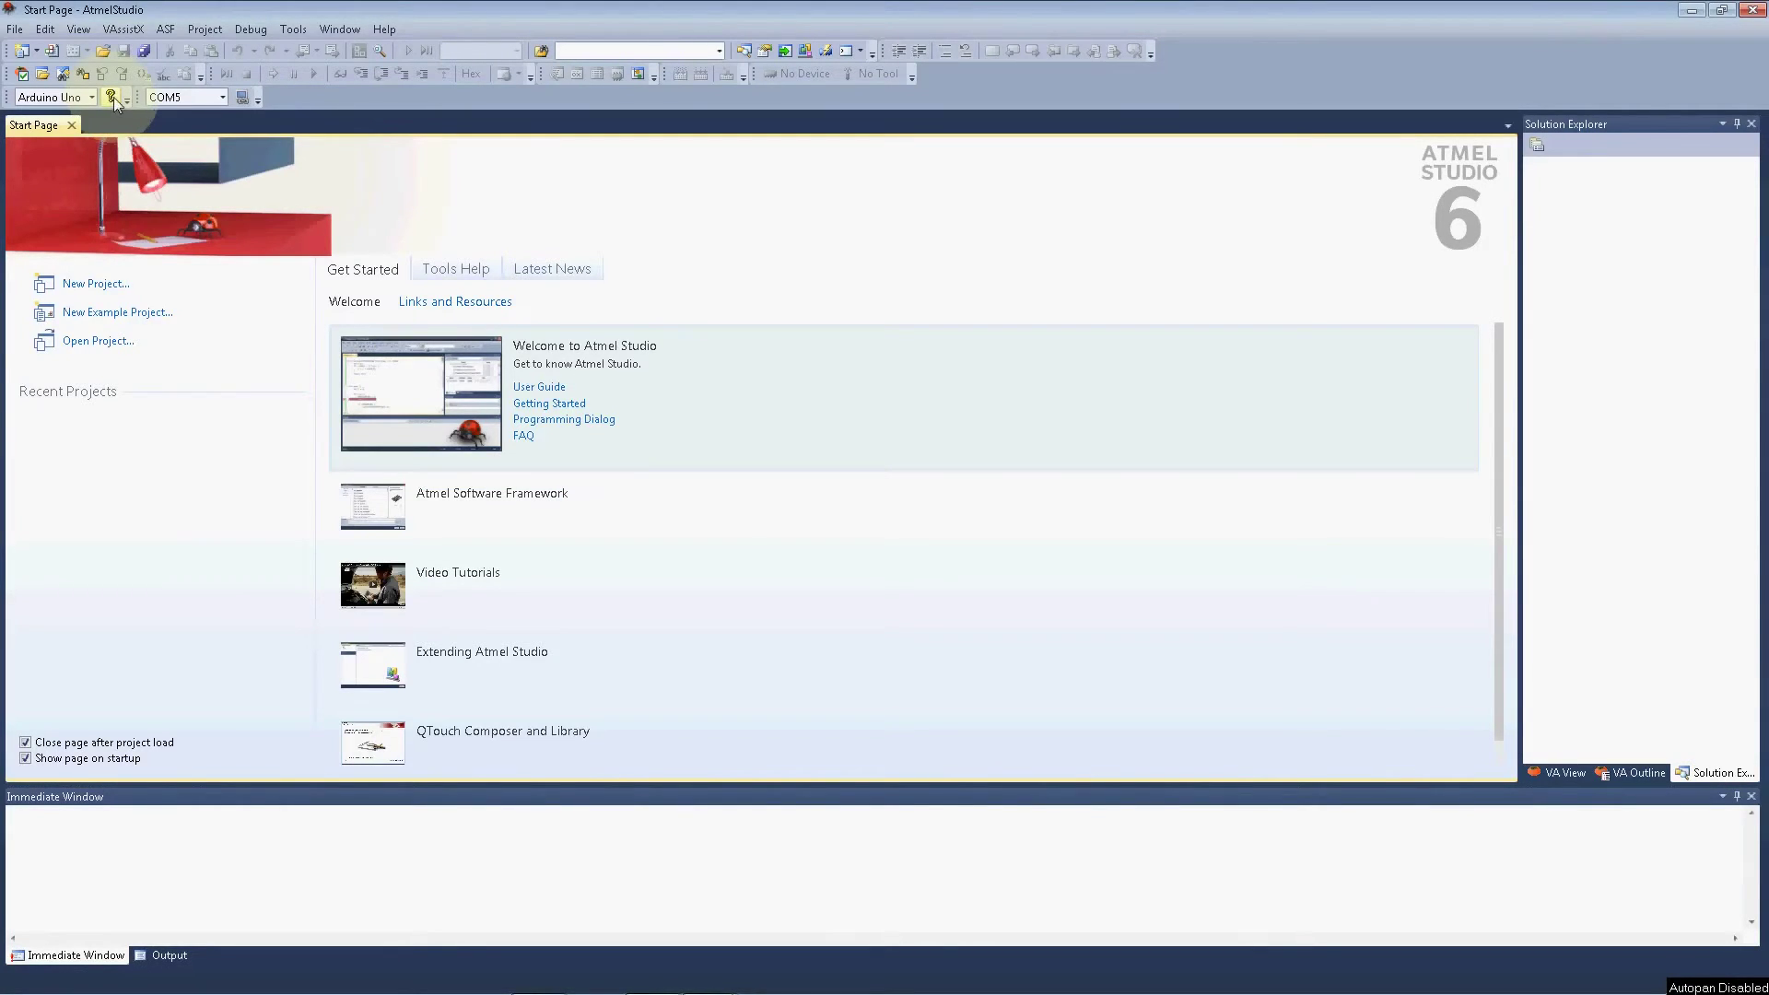
pyautogui.click(293, 31)
pyautogui.moveTo(322, 57)
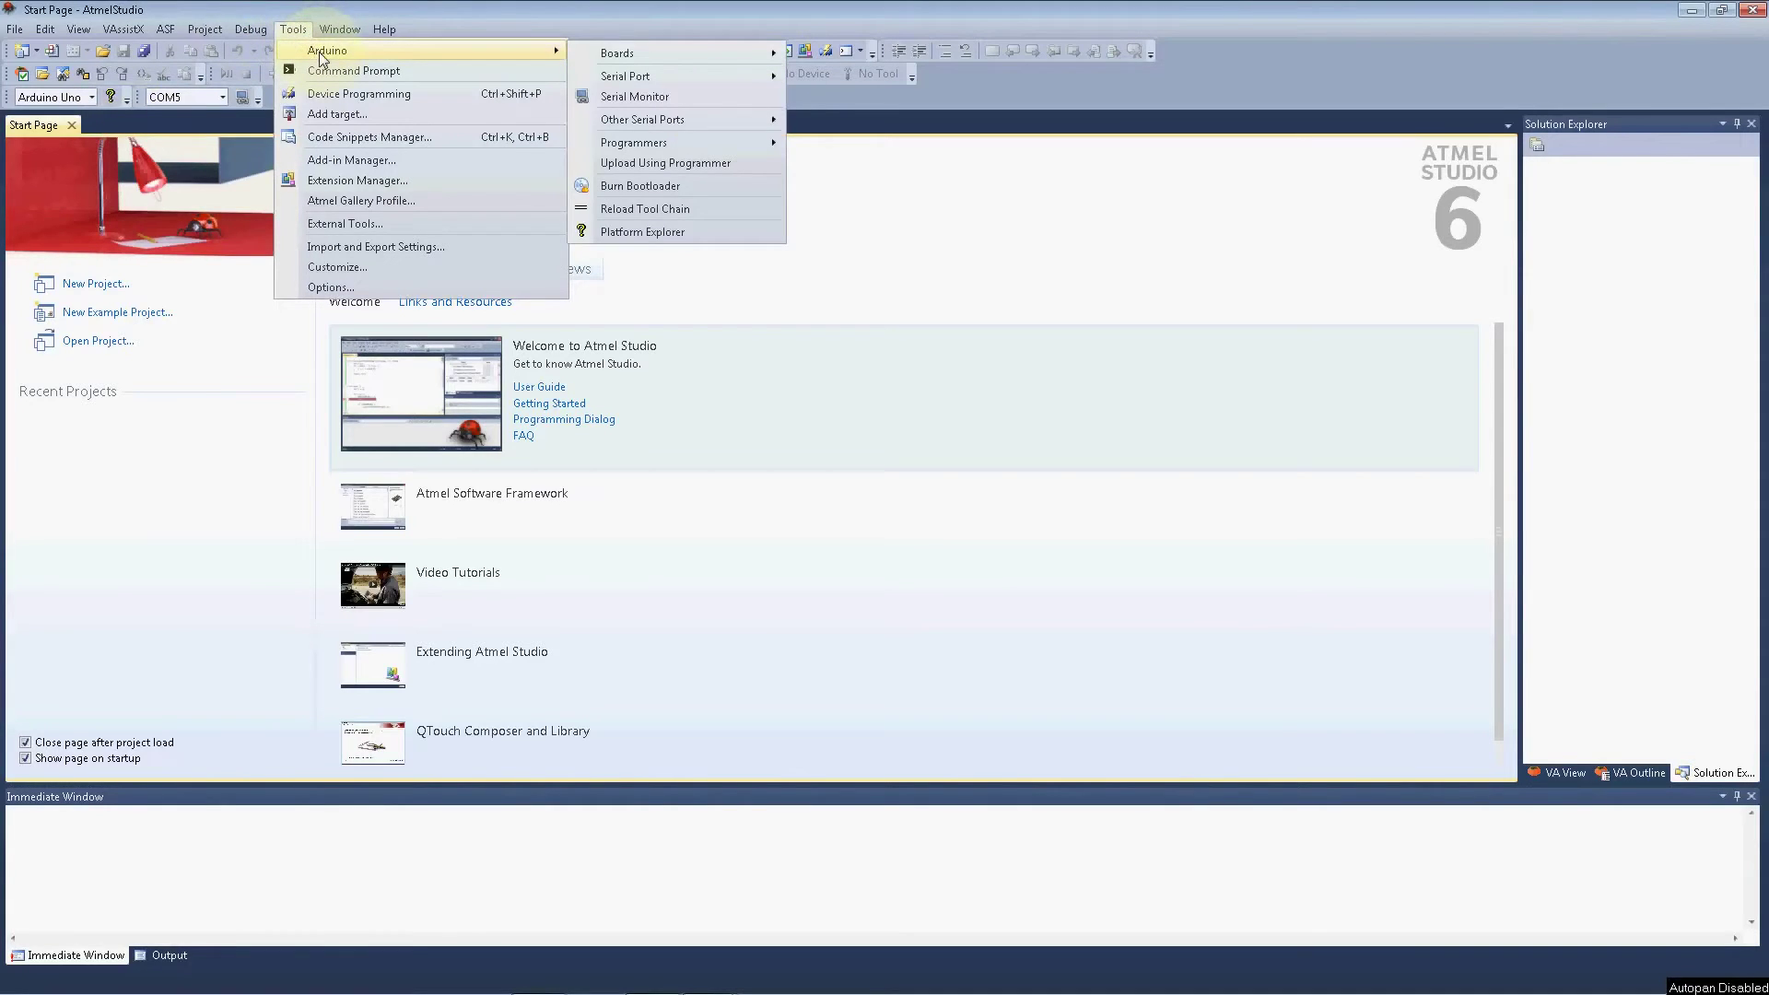
pyautogui.click(622, 235)
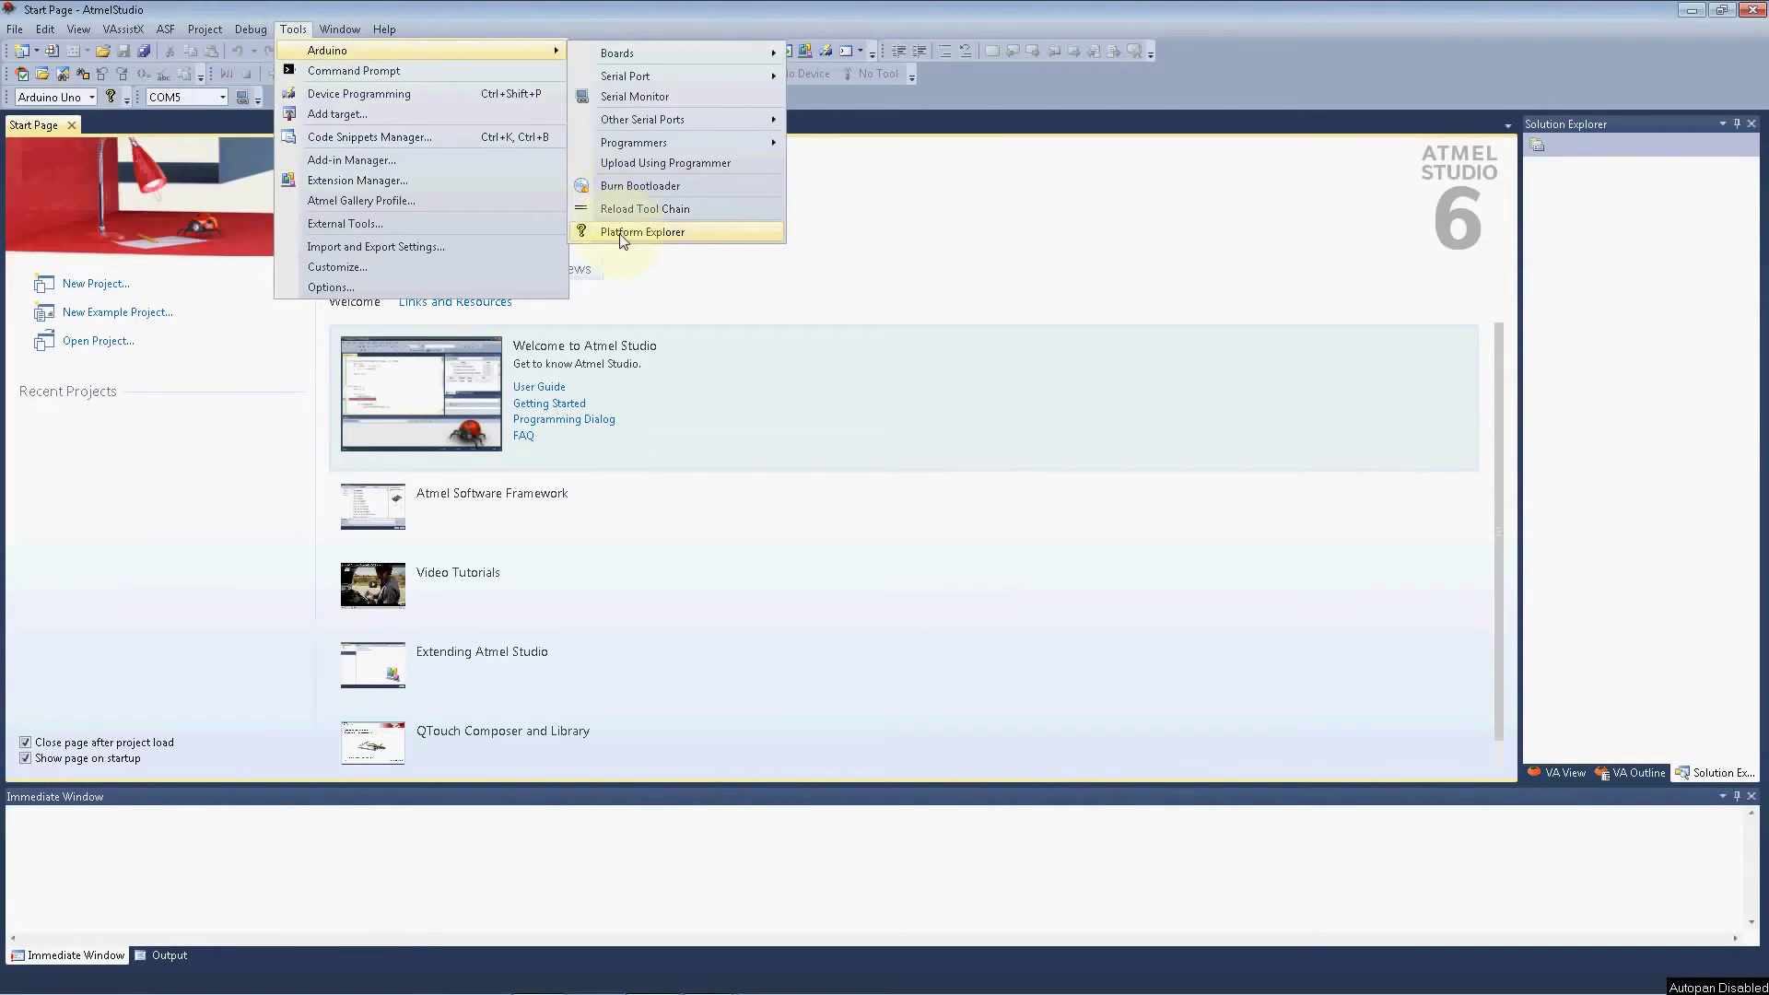
pyautogui.click(112, 98)
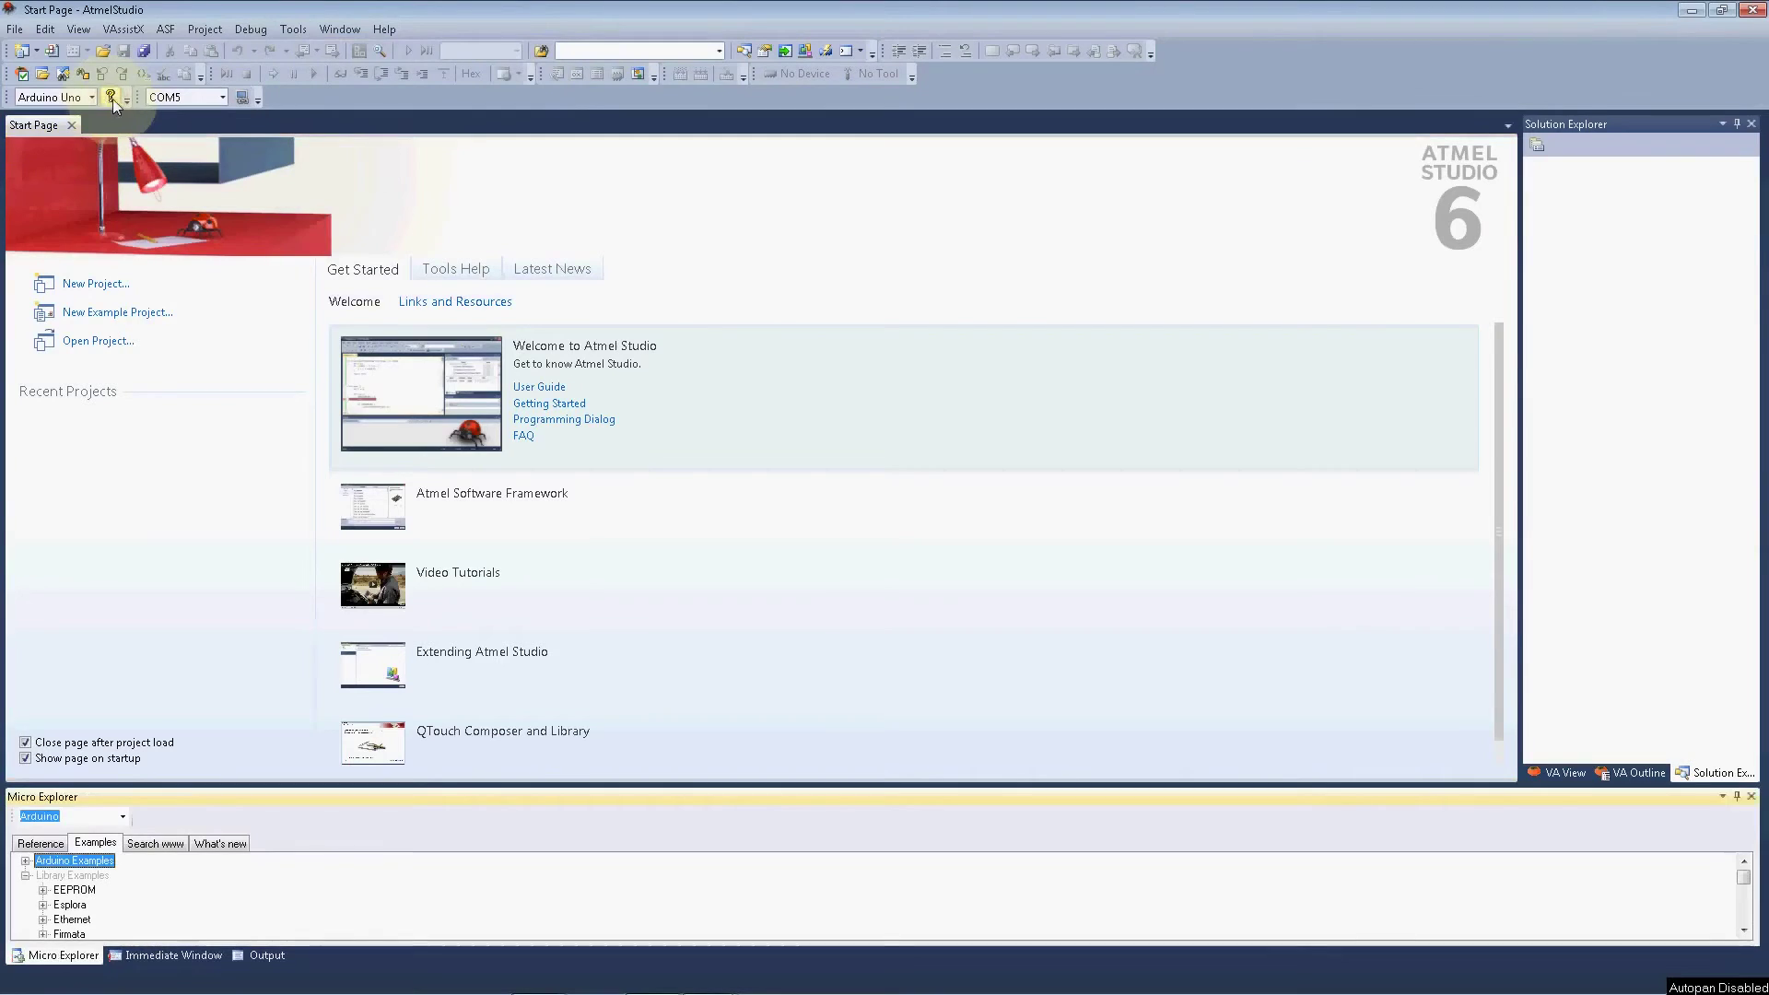
# - Look through the Micro Explorer's examples, web search and What's new pages, and expand the Arduino Reference list
pyautogui.click(41, 843)
pyautogui.click(95, 843)
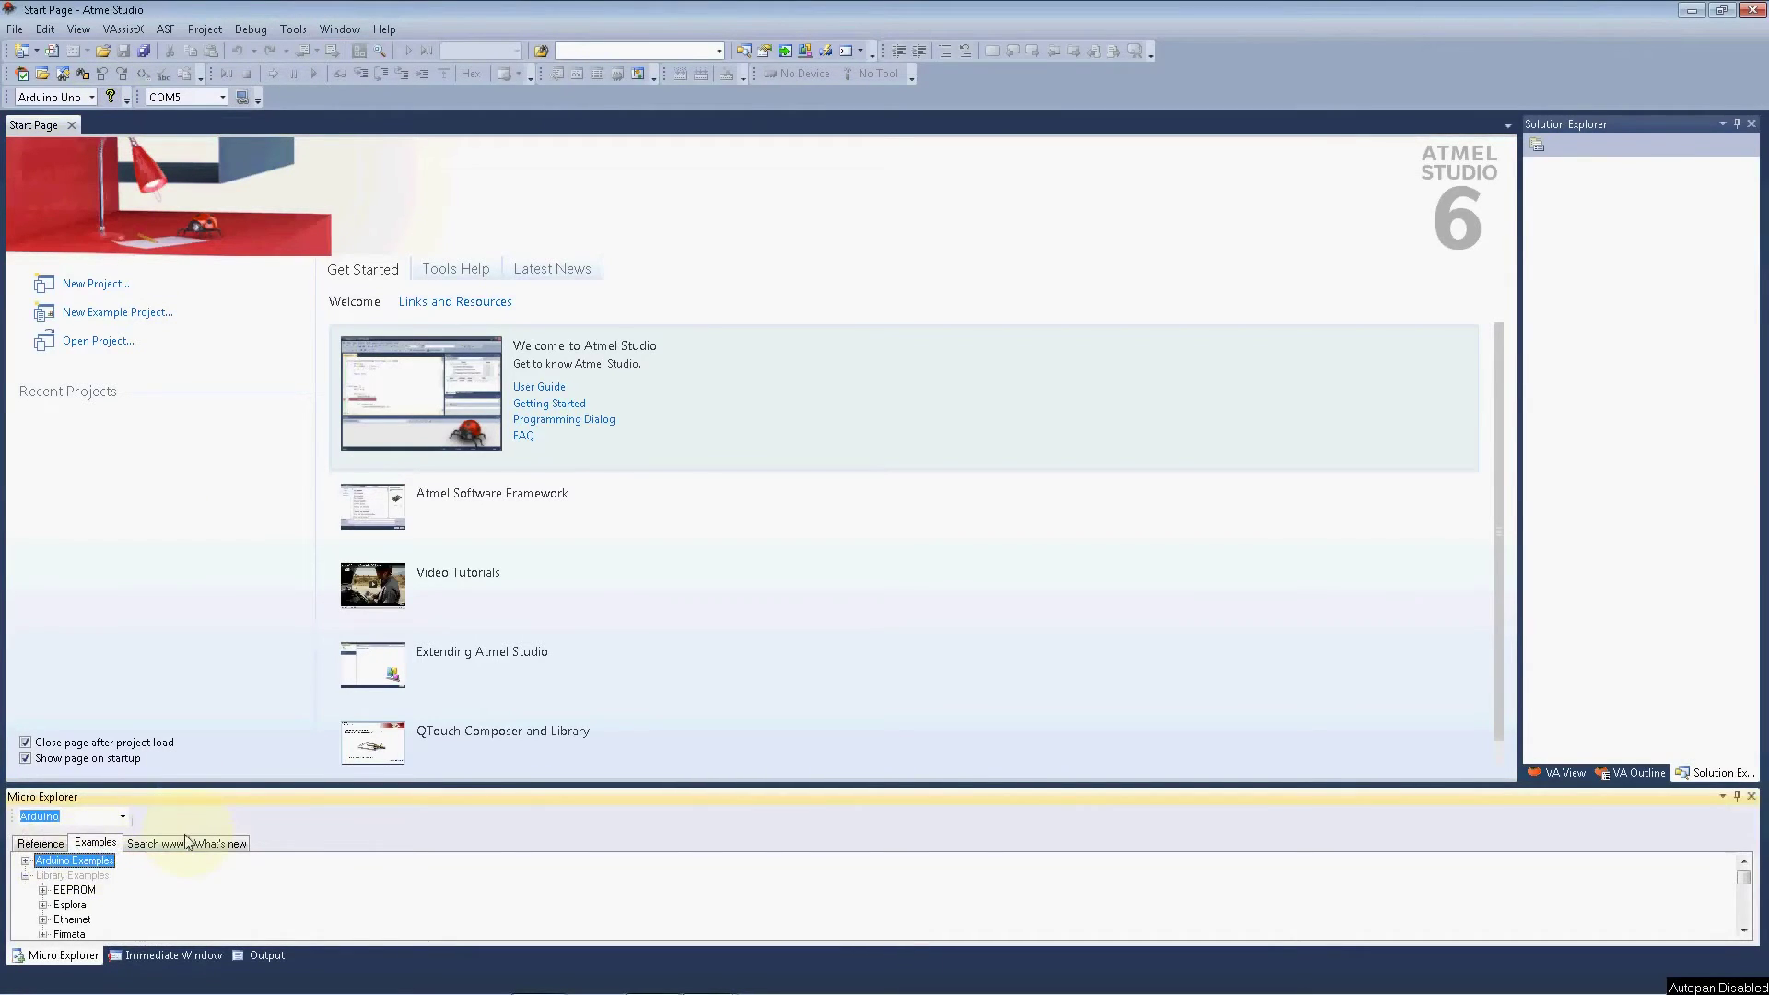
pyautogui.click(166, 843)
pyautogui.click(220, 843)
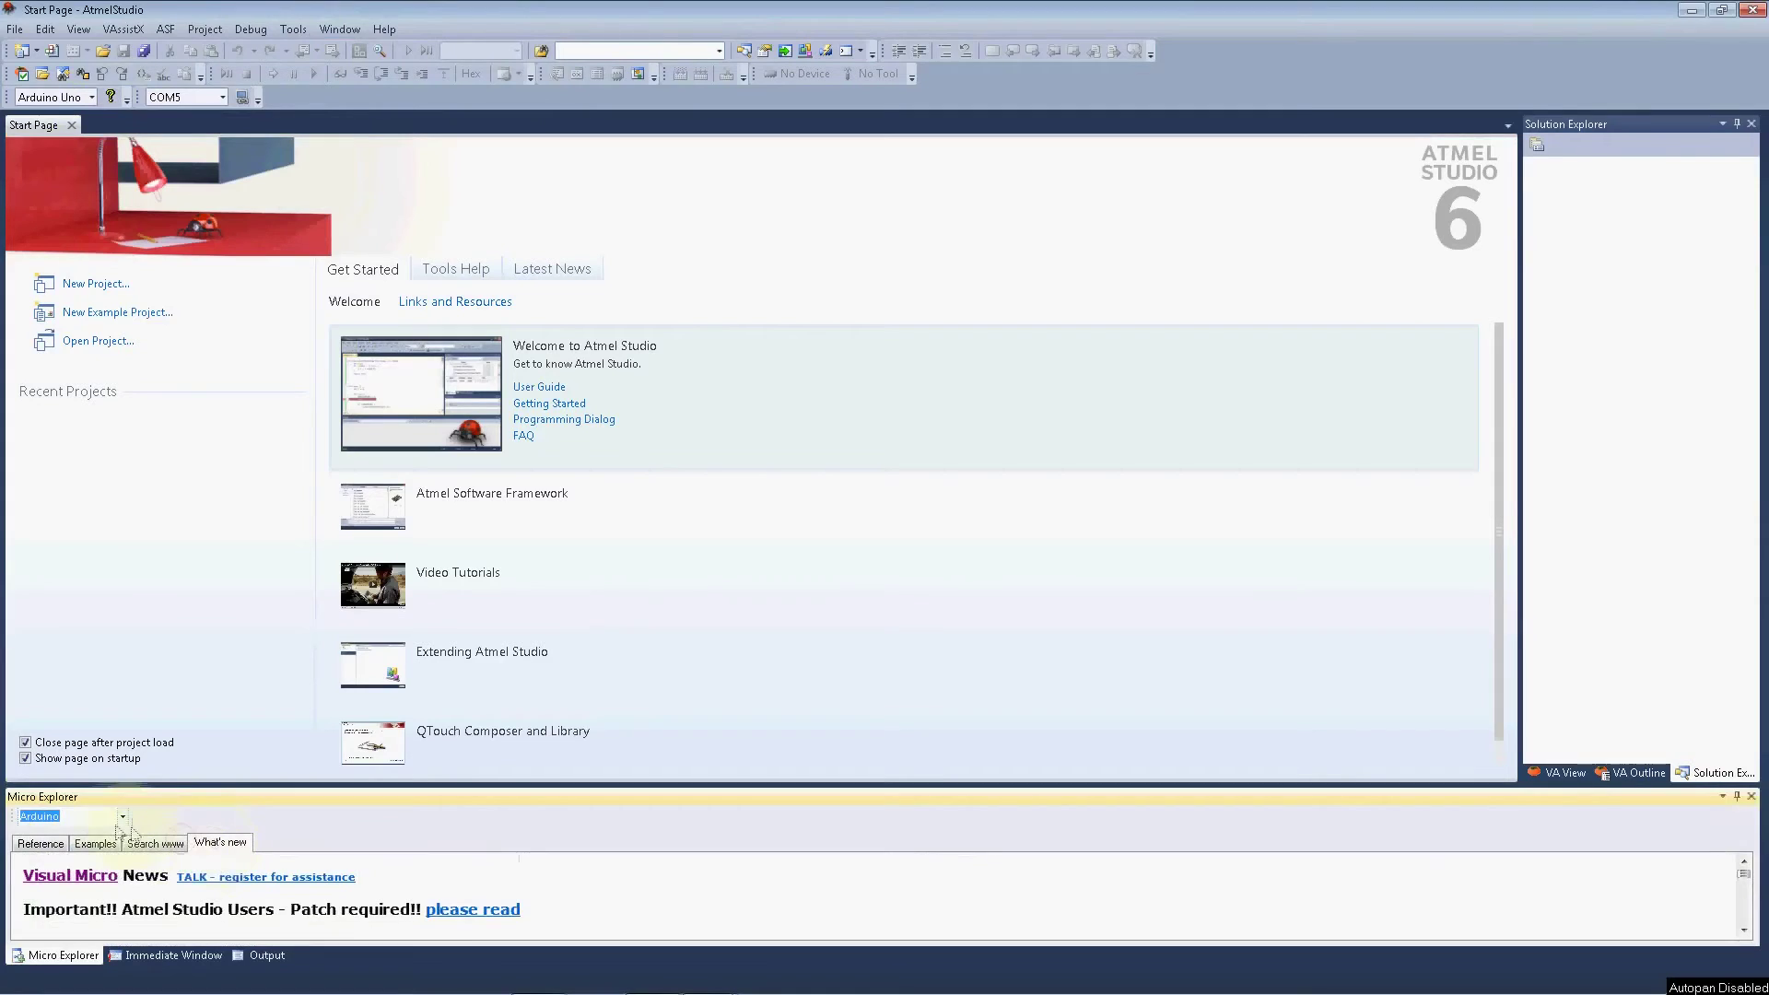
pyautogui.click(55, 849)
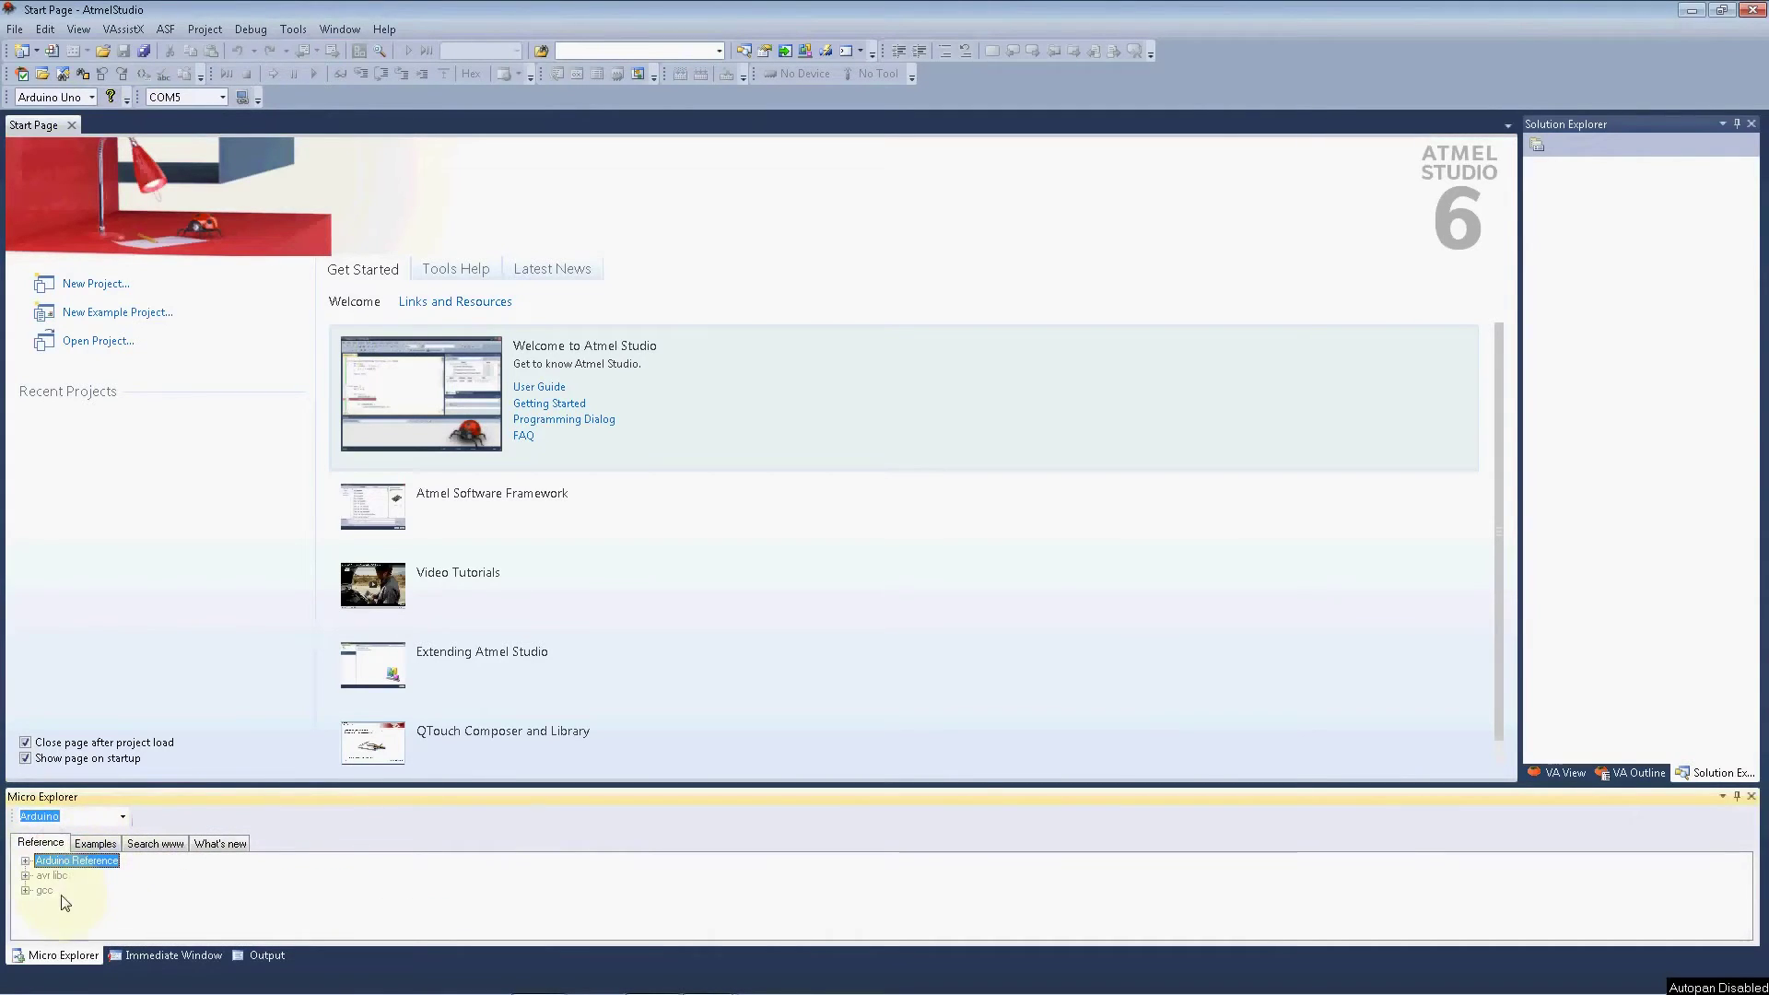
pyautogui.click(26, 862)
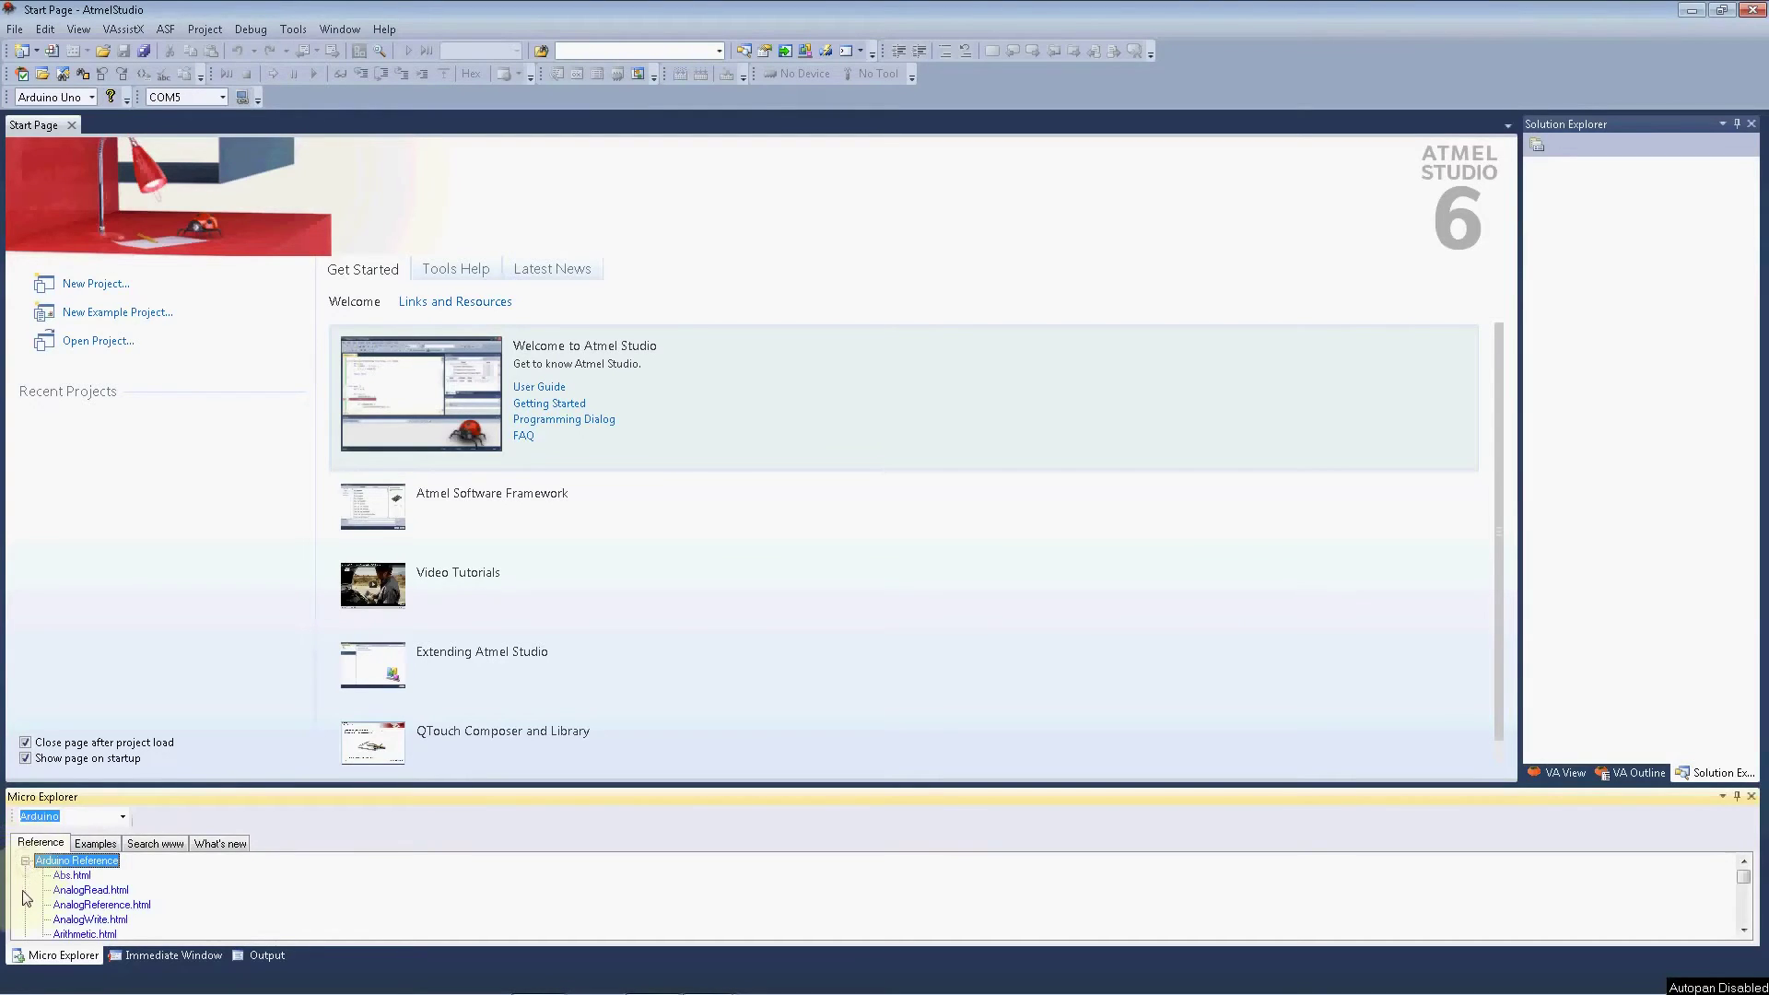
# - View the Break.html page of the Arduino Reference in Firefox and return to Atmel Studio
pyautogui.scroll(-2, 26, 894)
pyautogui.scroll(-3, 26, 912)
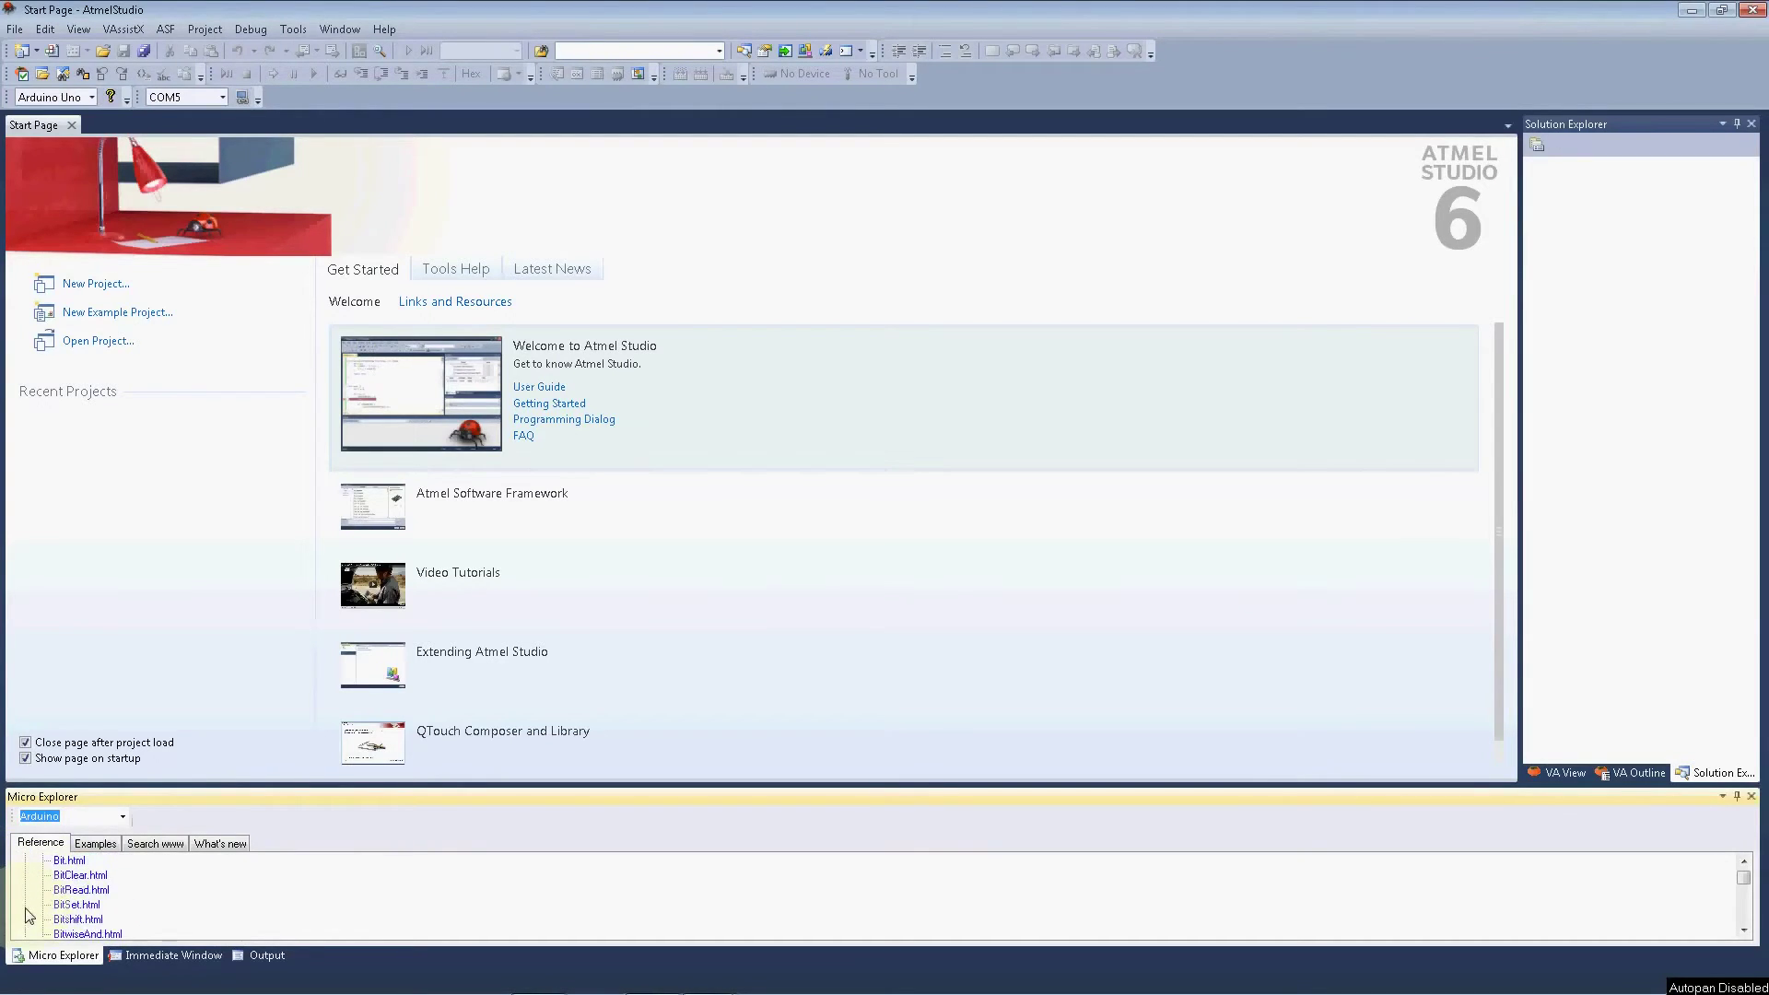
pyautogui.scroll(-2, 27, 914)
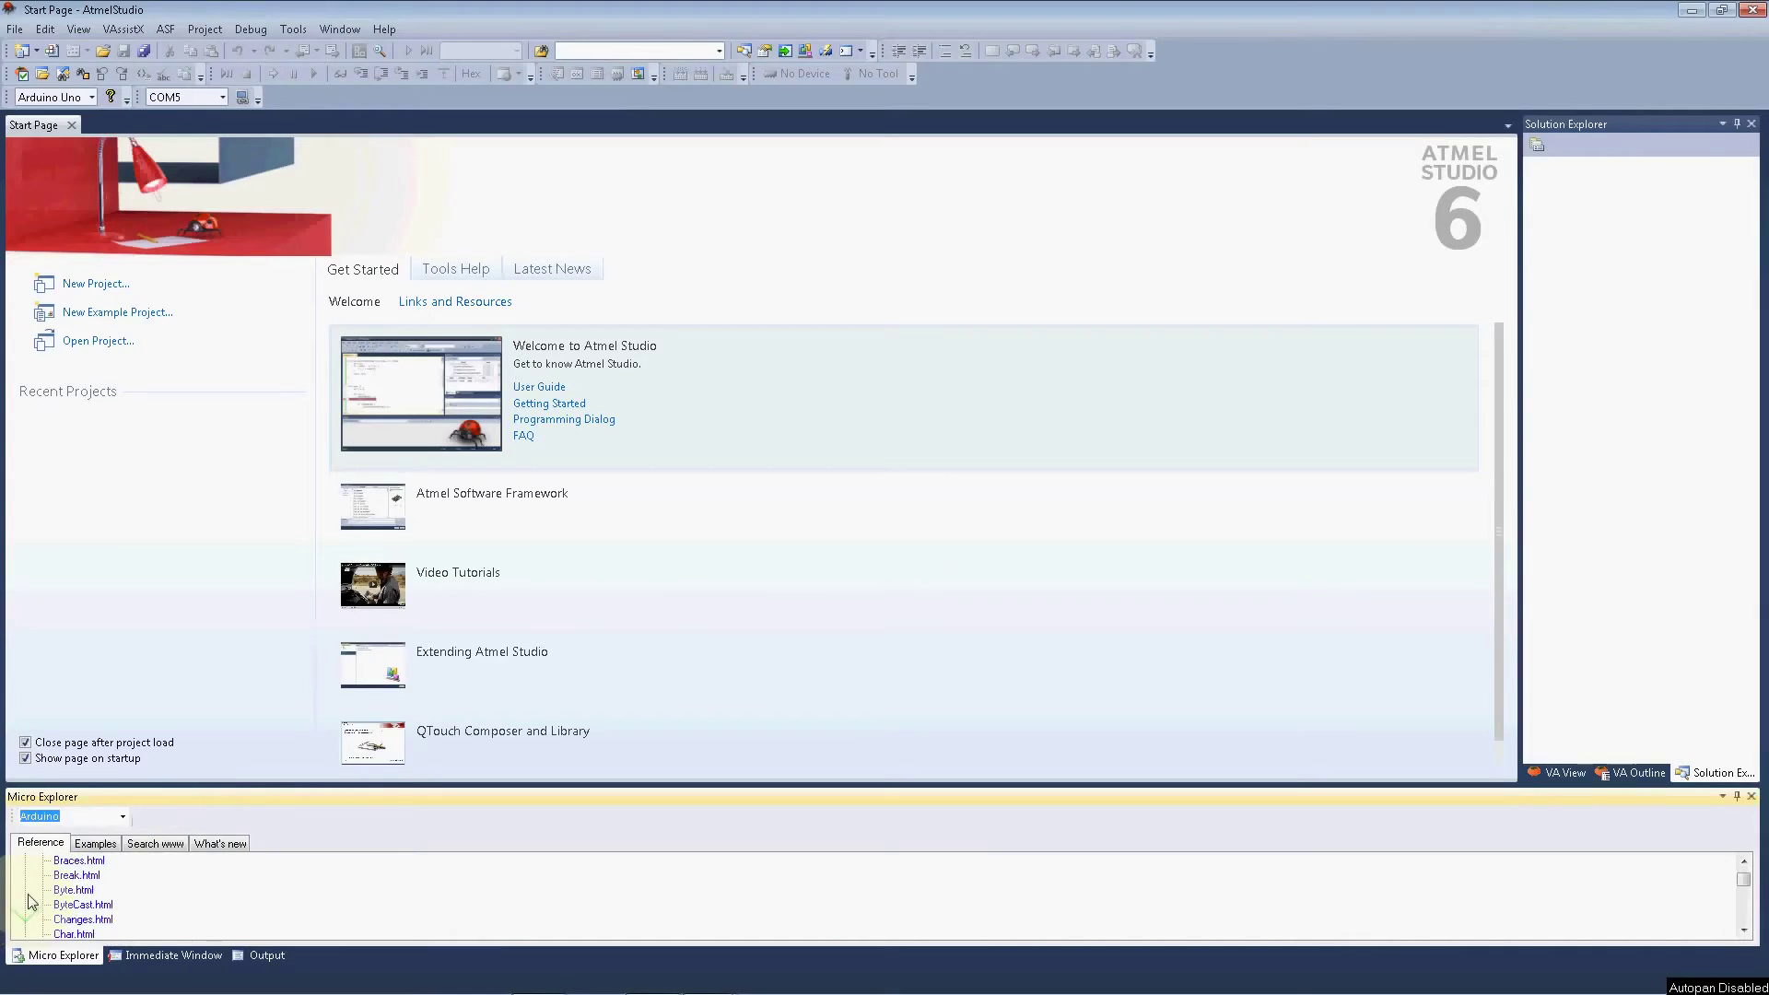
pyautogui.click(71, 877)
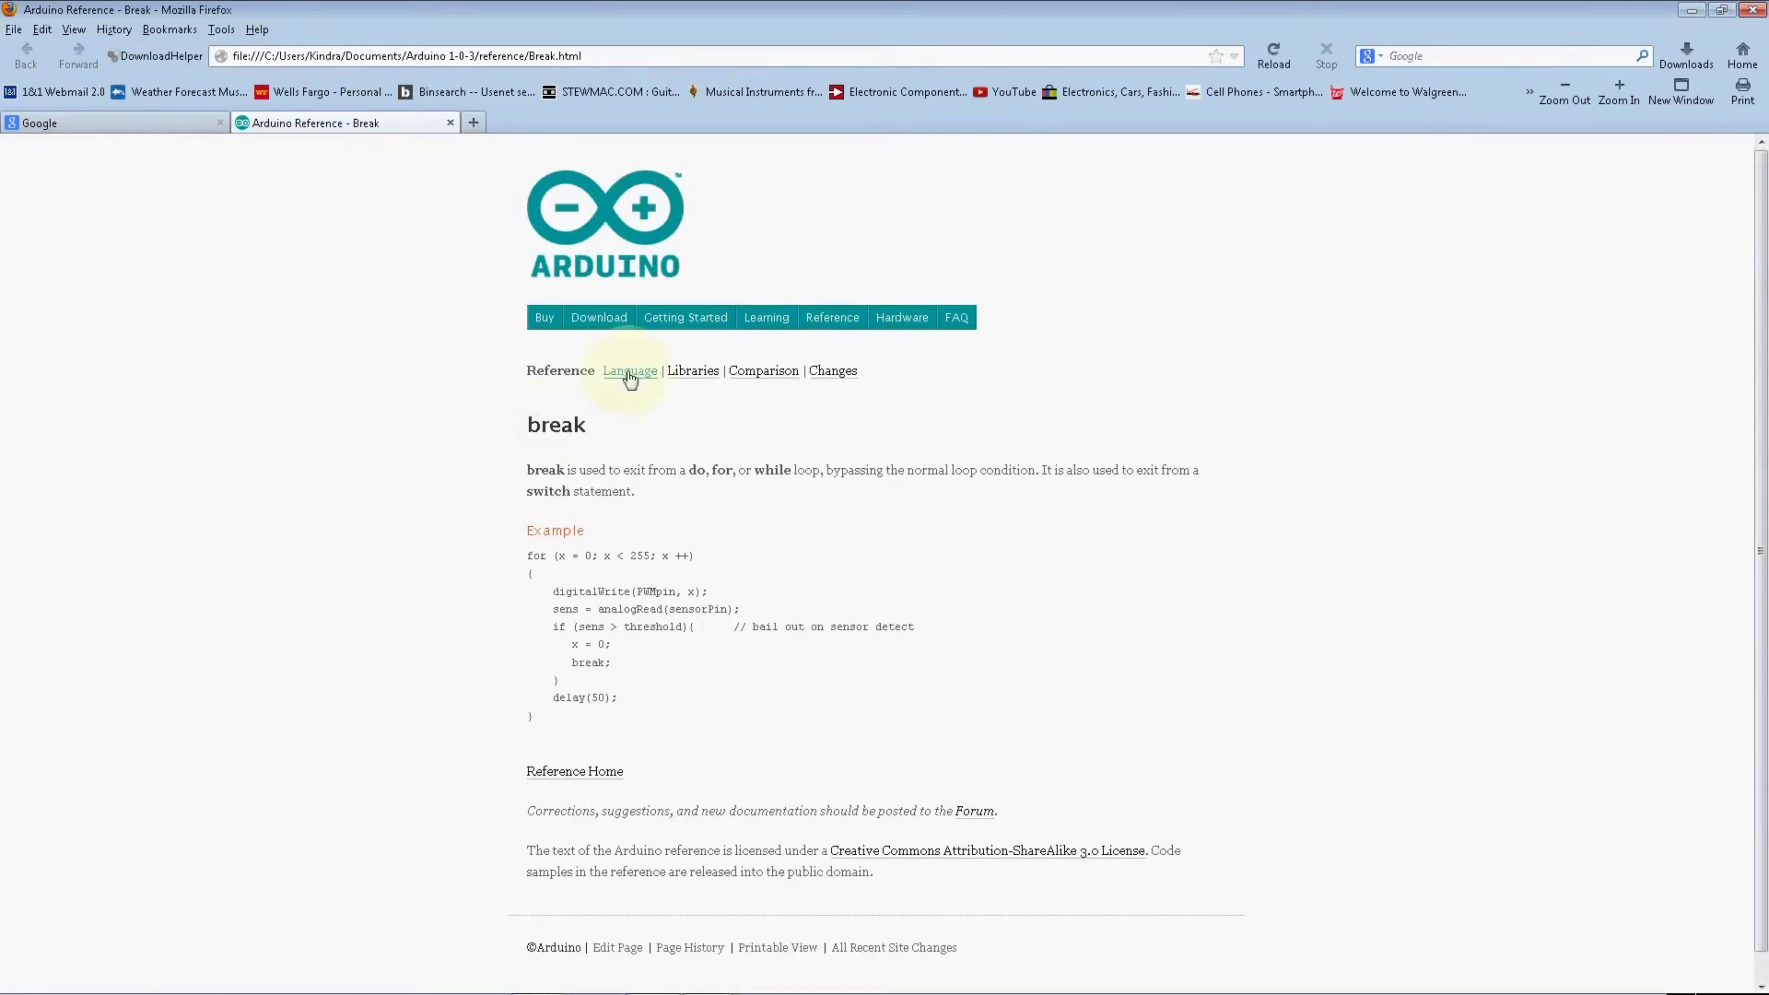
pyautogui.click(1721, 10)
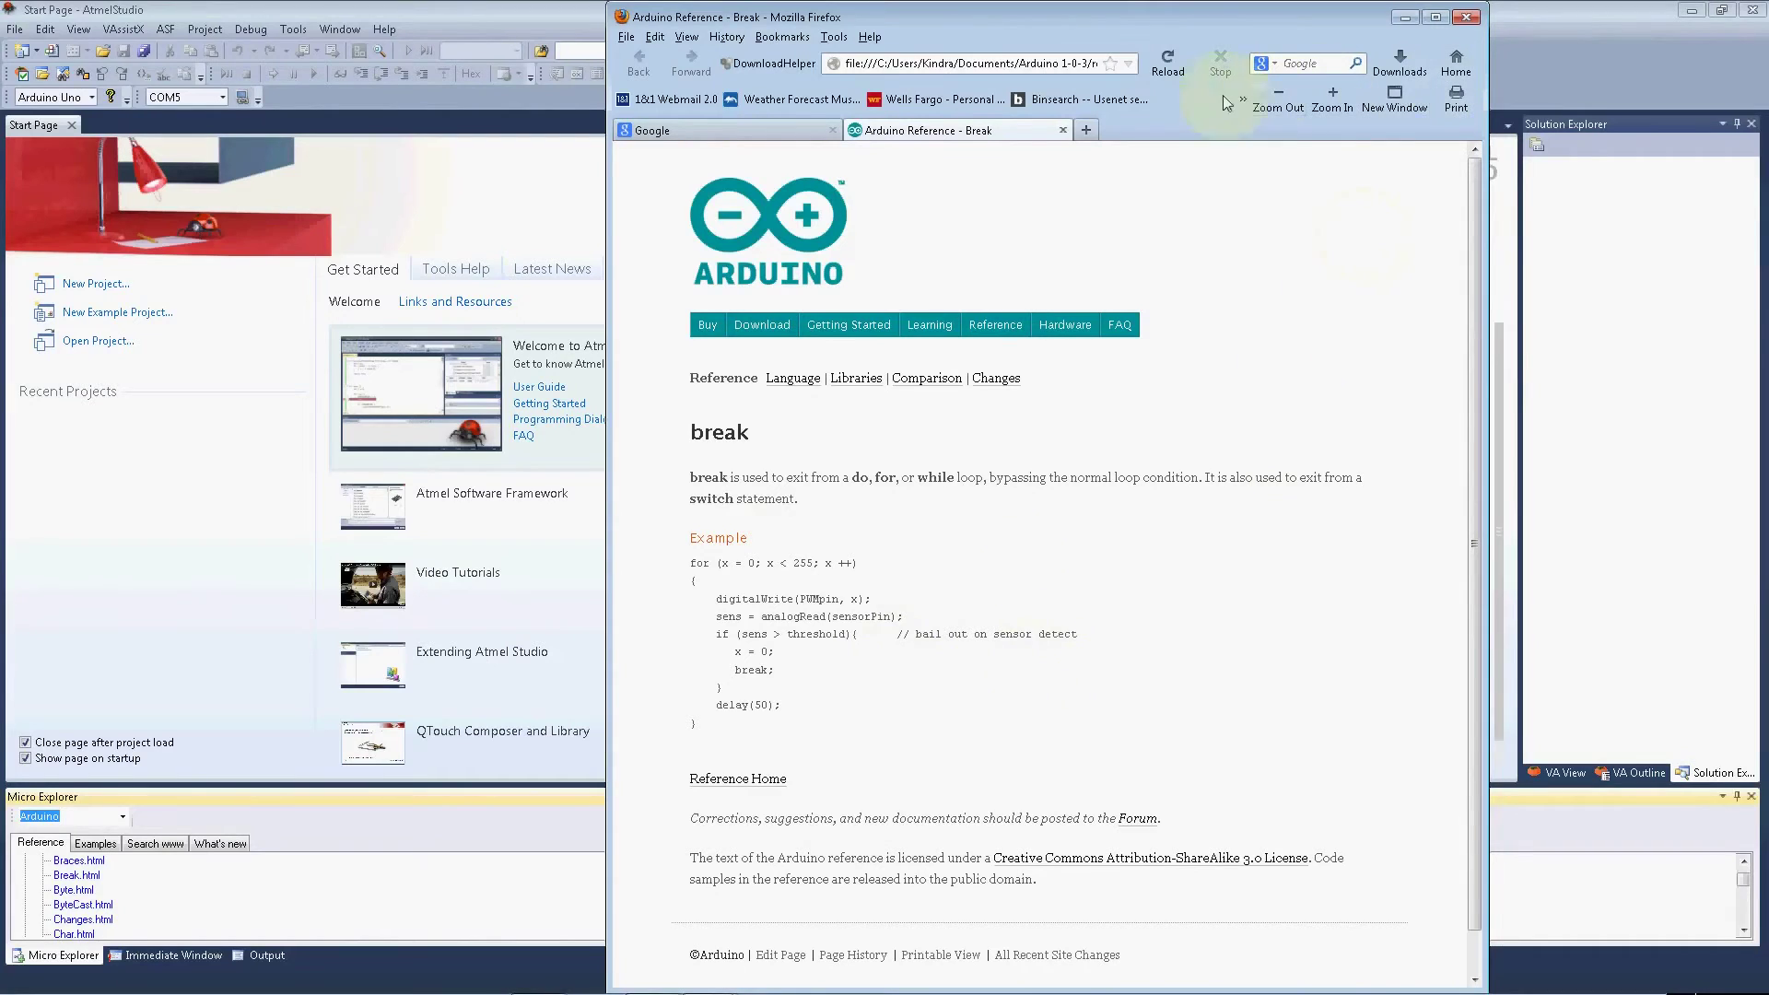
pyautogui.click(299, 877)
pyautogui.click(96, 877)
# - Collapse the Arduino Reference list and look through the avr libc and gcc reference entries
pyautogui.scroll(6, 101, 885)
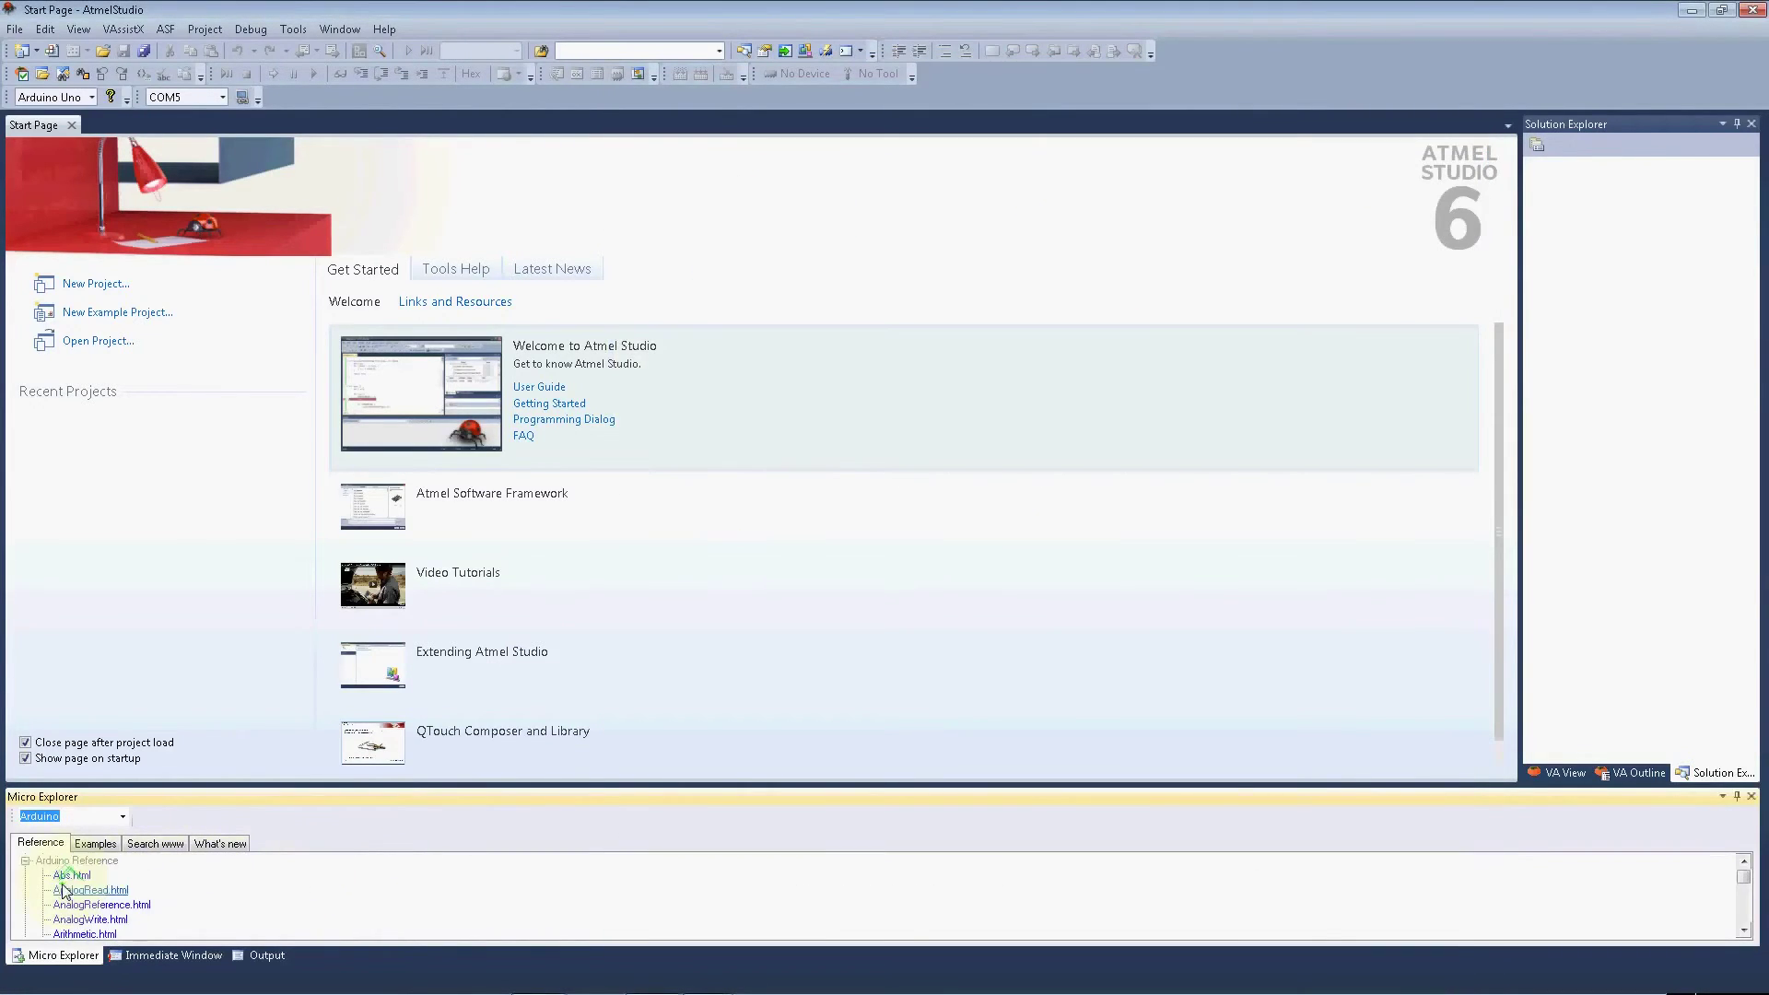
pyautogui.doubleClick(40, 862)
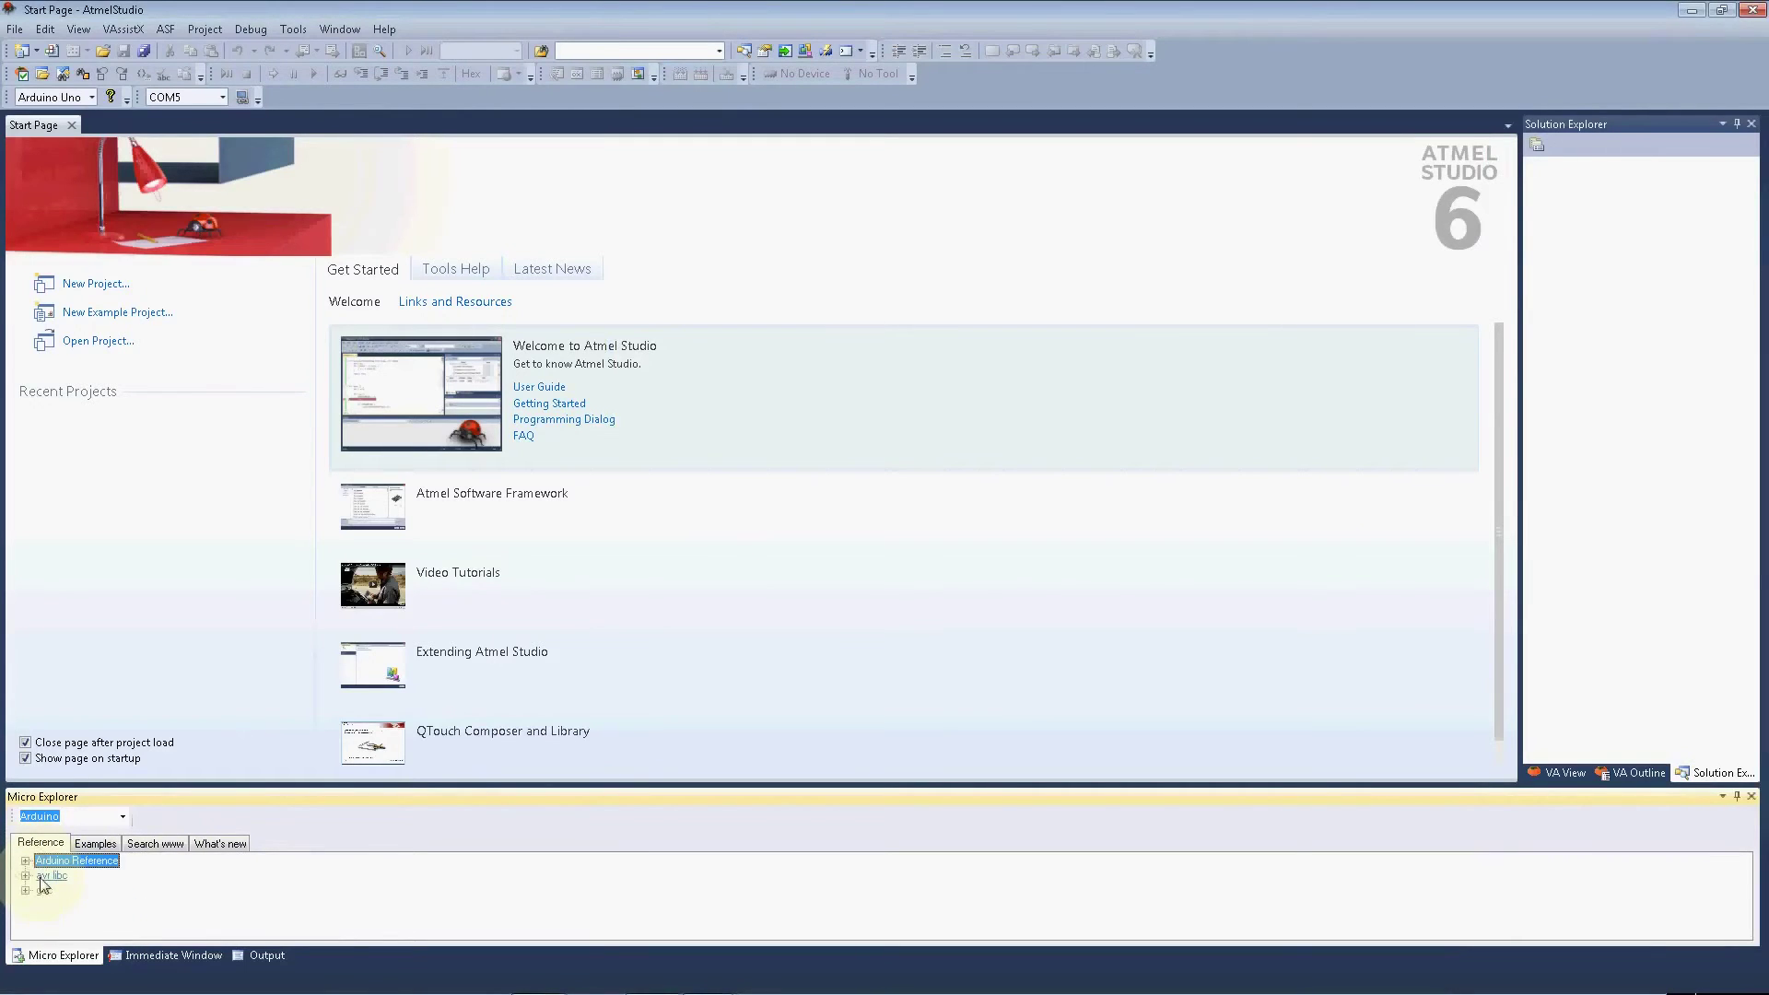
pyautogui.doubleClick(51, 875)
pyautogui.scroll(-5, 80, 908)
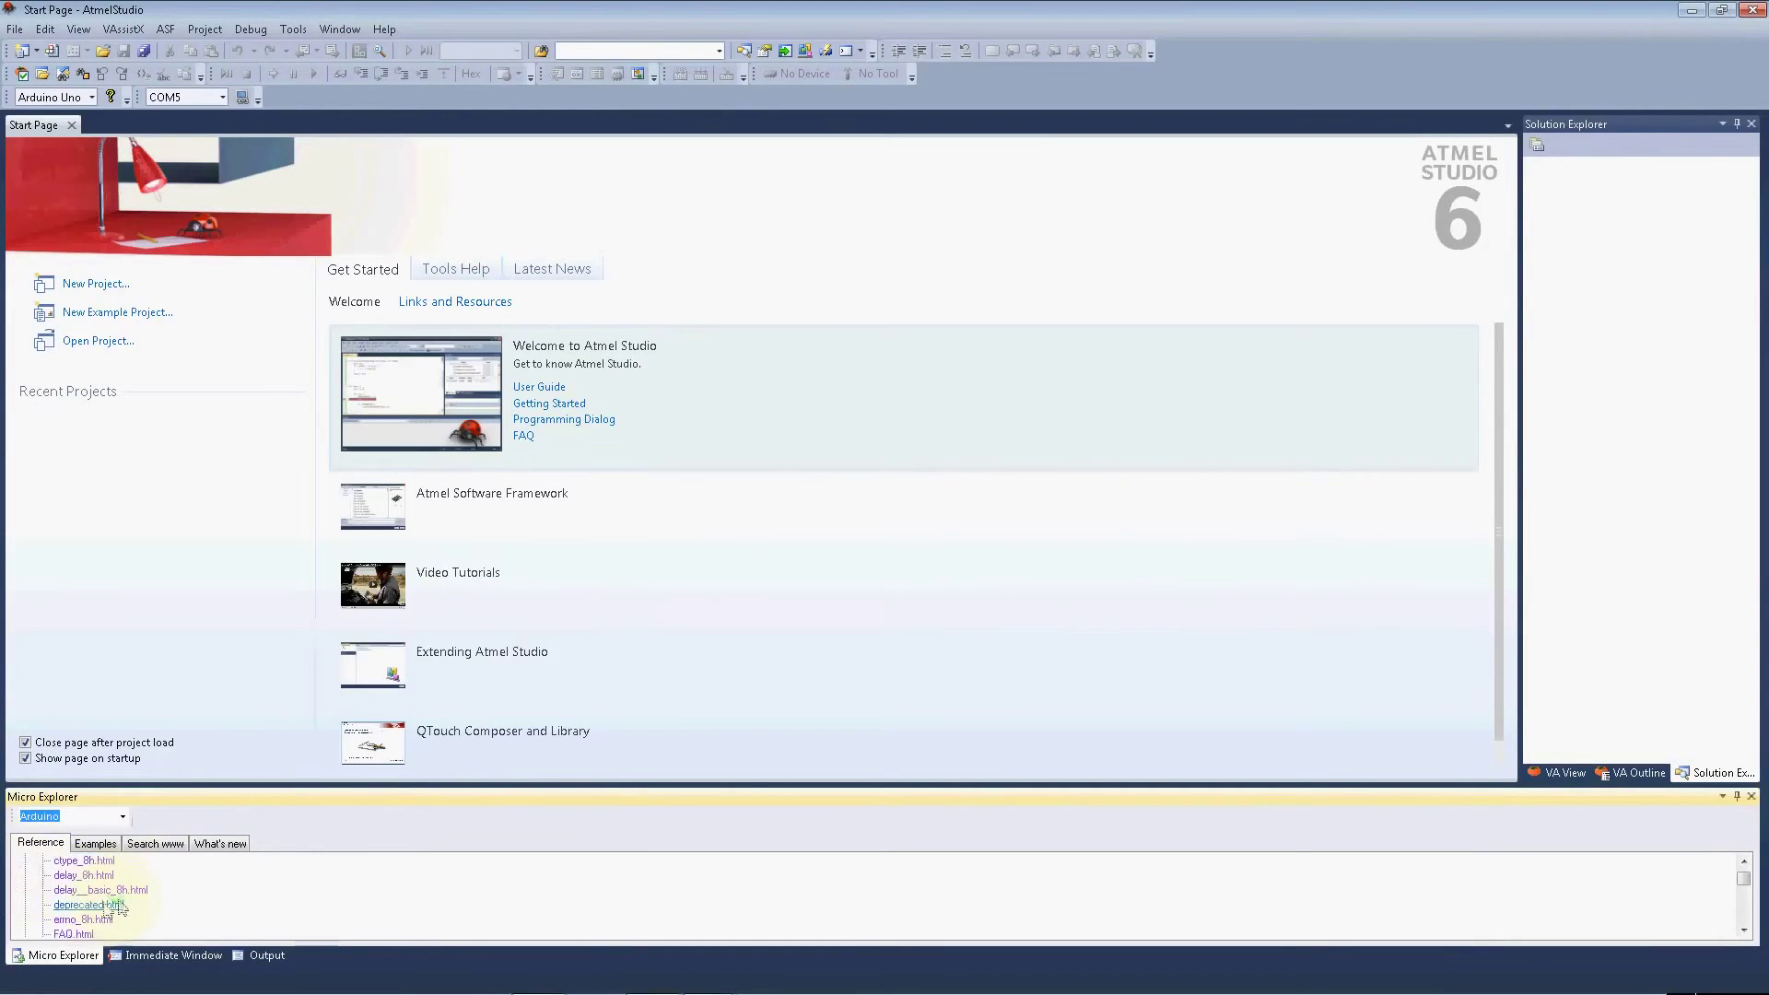
pyautogui.scroll(5, 60, 926)
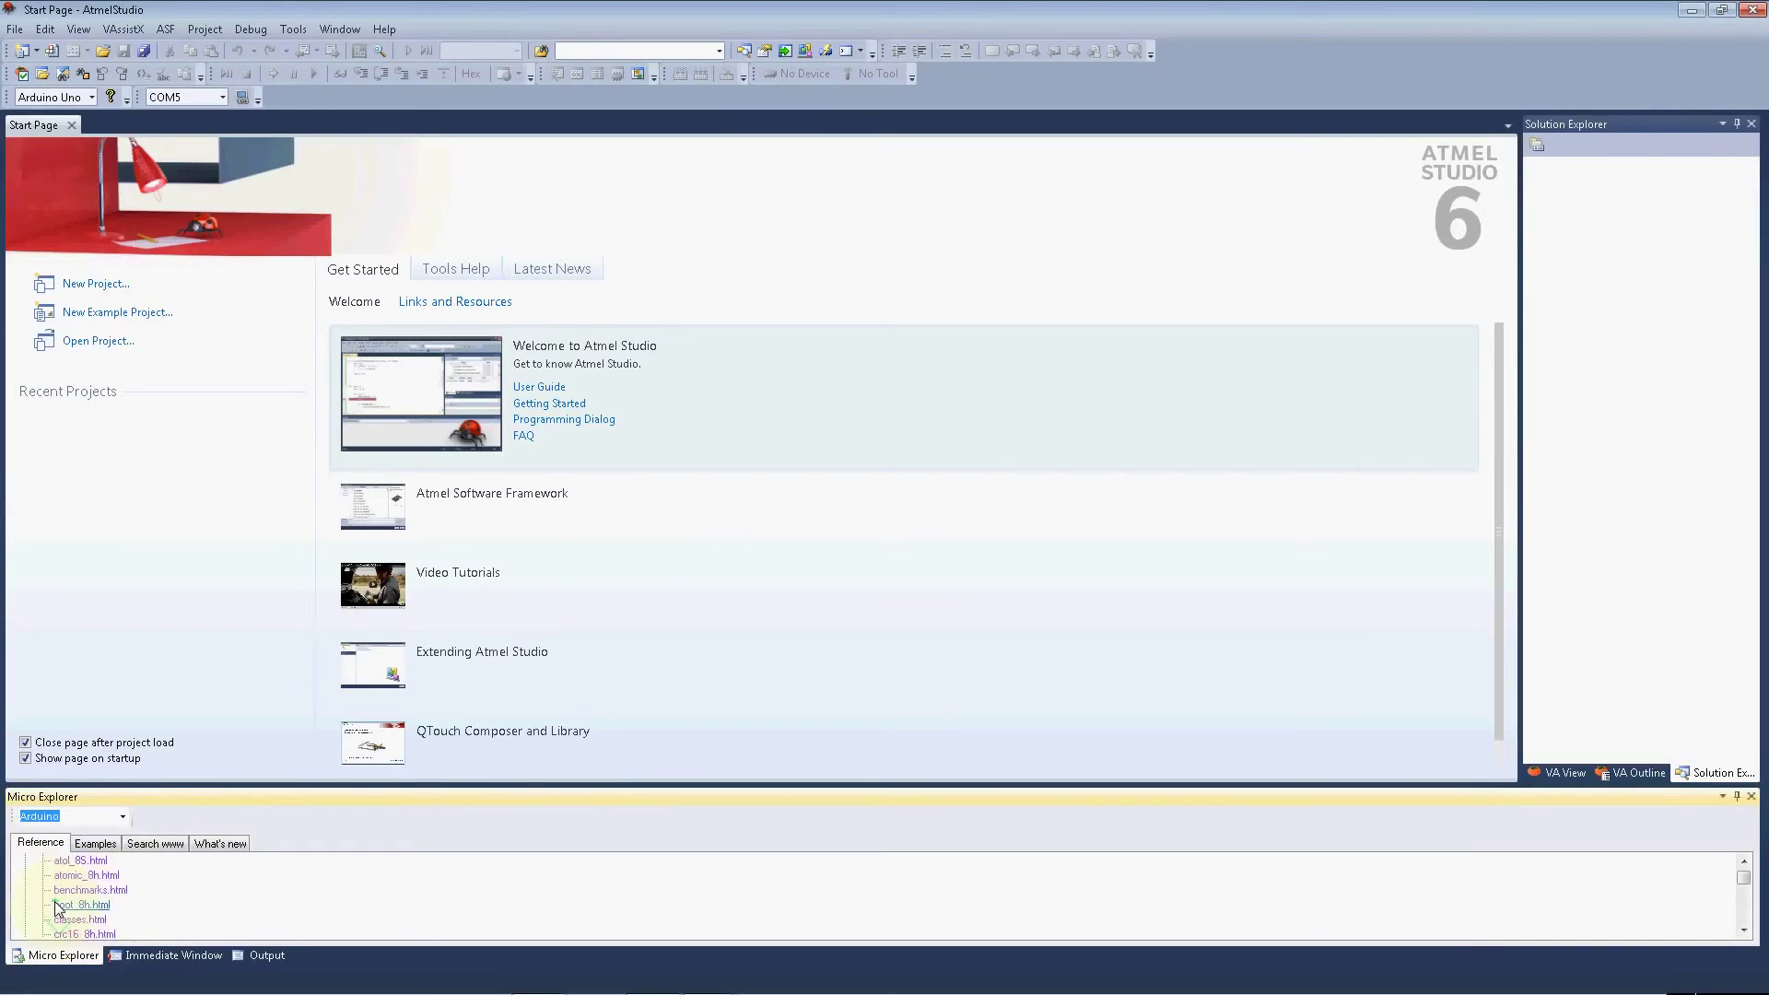
pyautogui.click(30, 874)
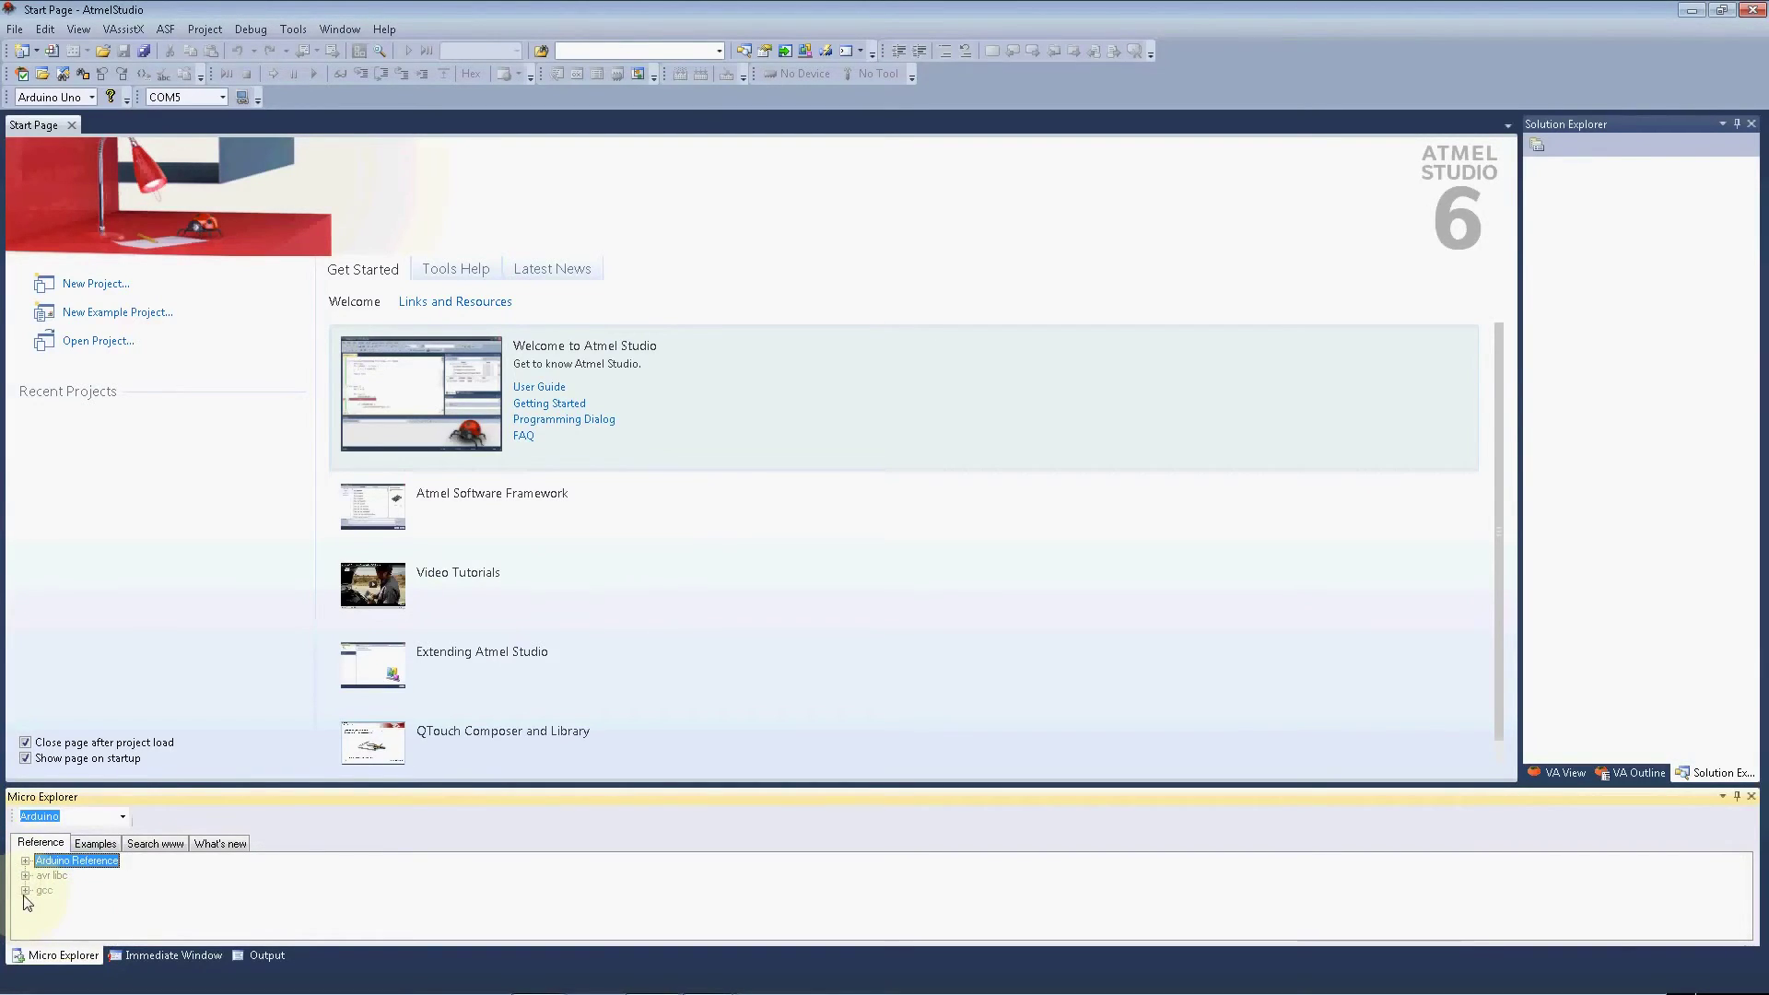
pyautogui.click(26, 889)
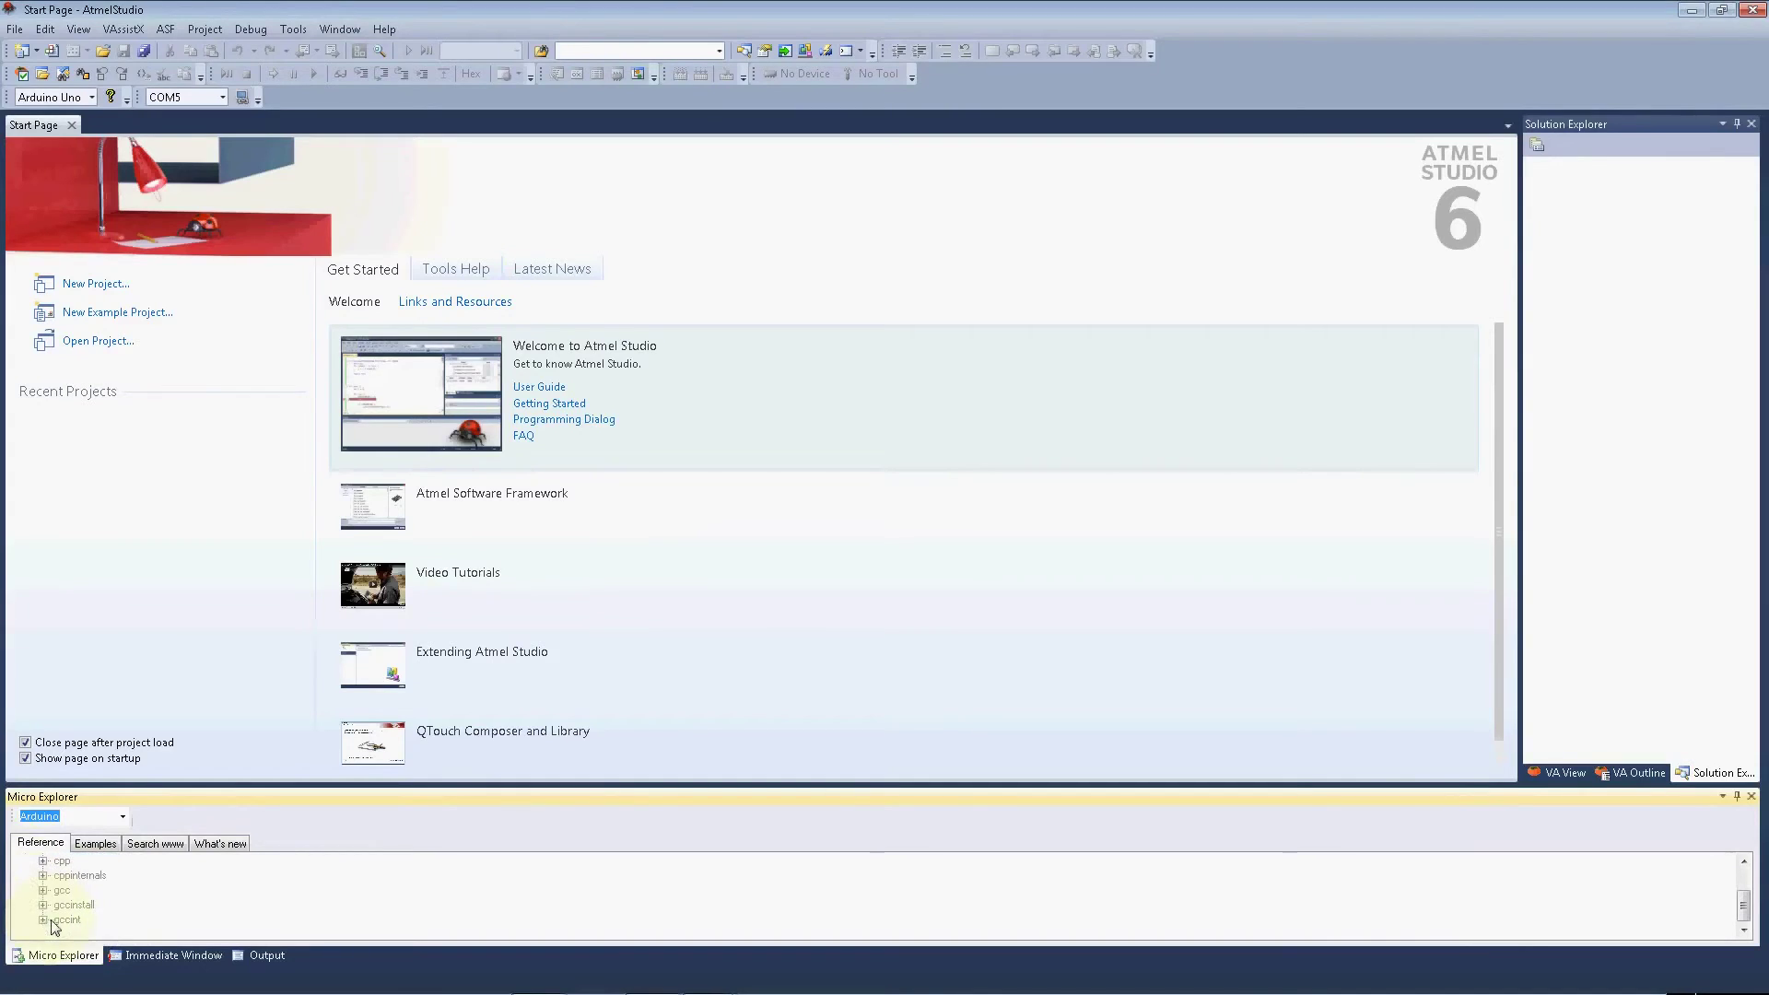
pyautogui.scroll(1, 48, 908)
pyautogui.scroll(-1, 52, 910)
pyautogui.scroll(1, 50, 901)
# - Expand the Arduino Examples in the Micro Explorer and look at the sketches in the 02.Digital category
pyautogui.click(95, 842)
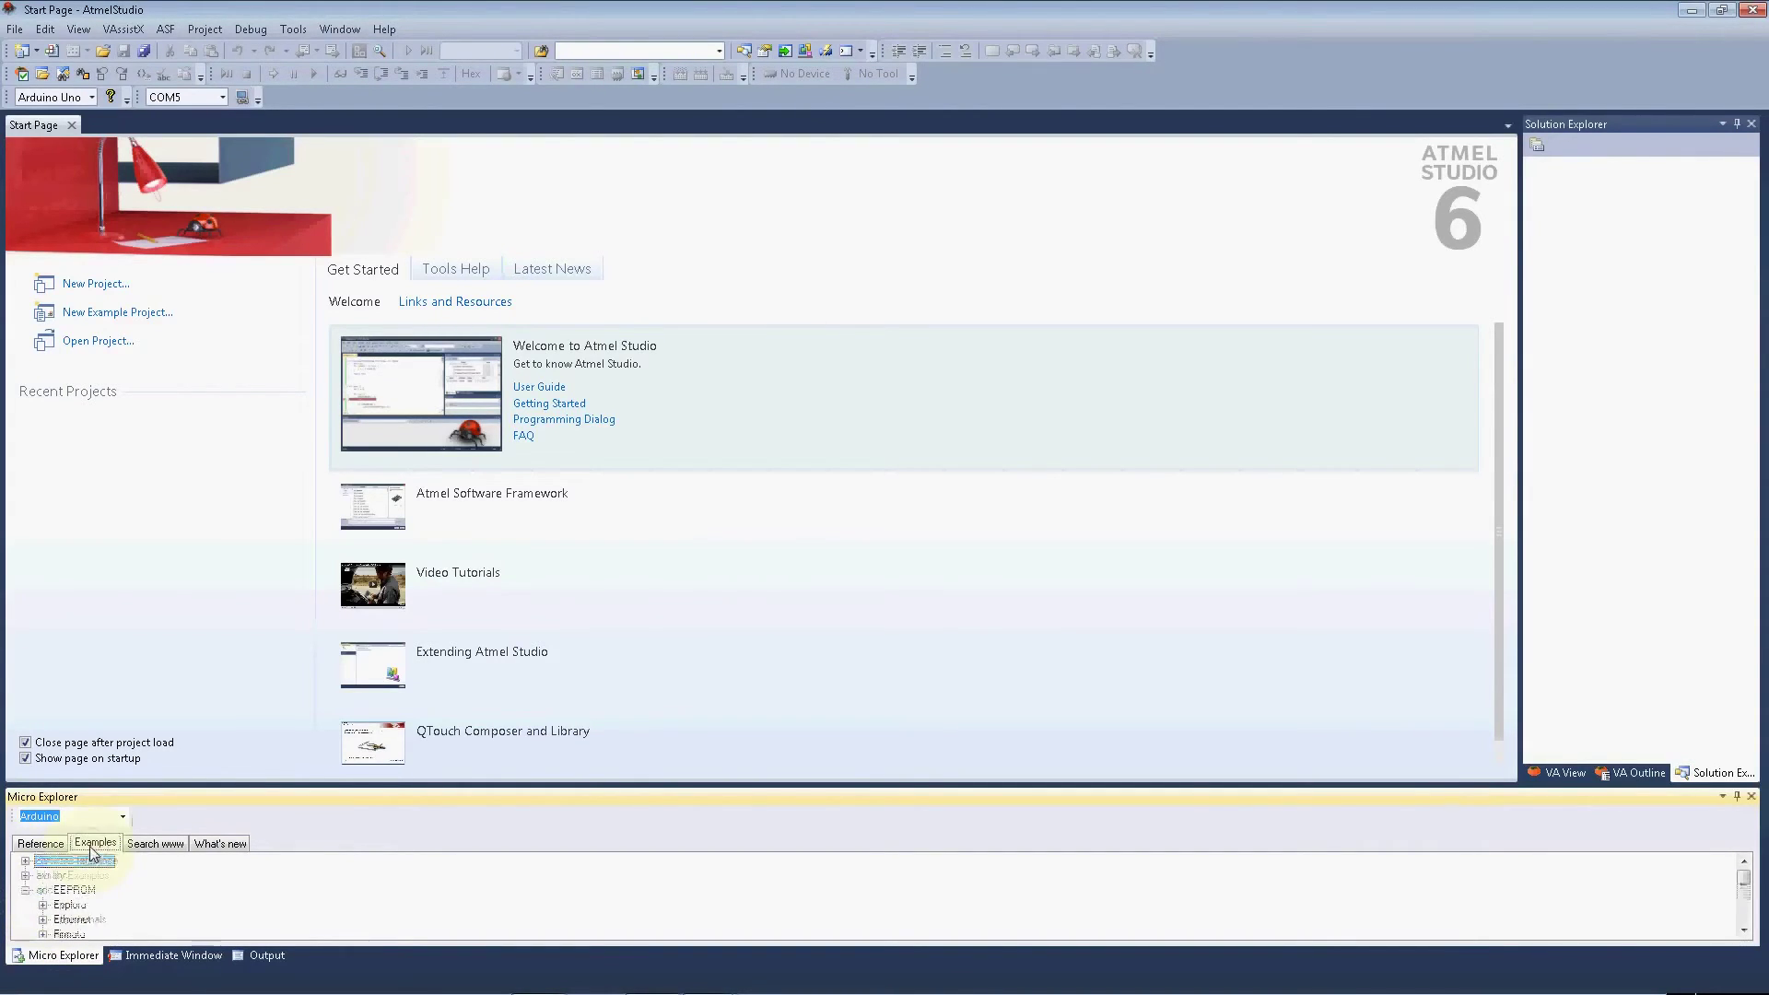
pyautogui.click(26, 875)
pyautogui.click(26, 860)
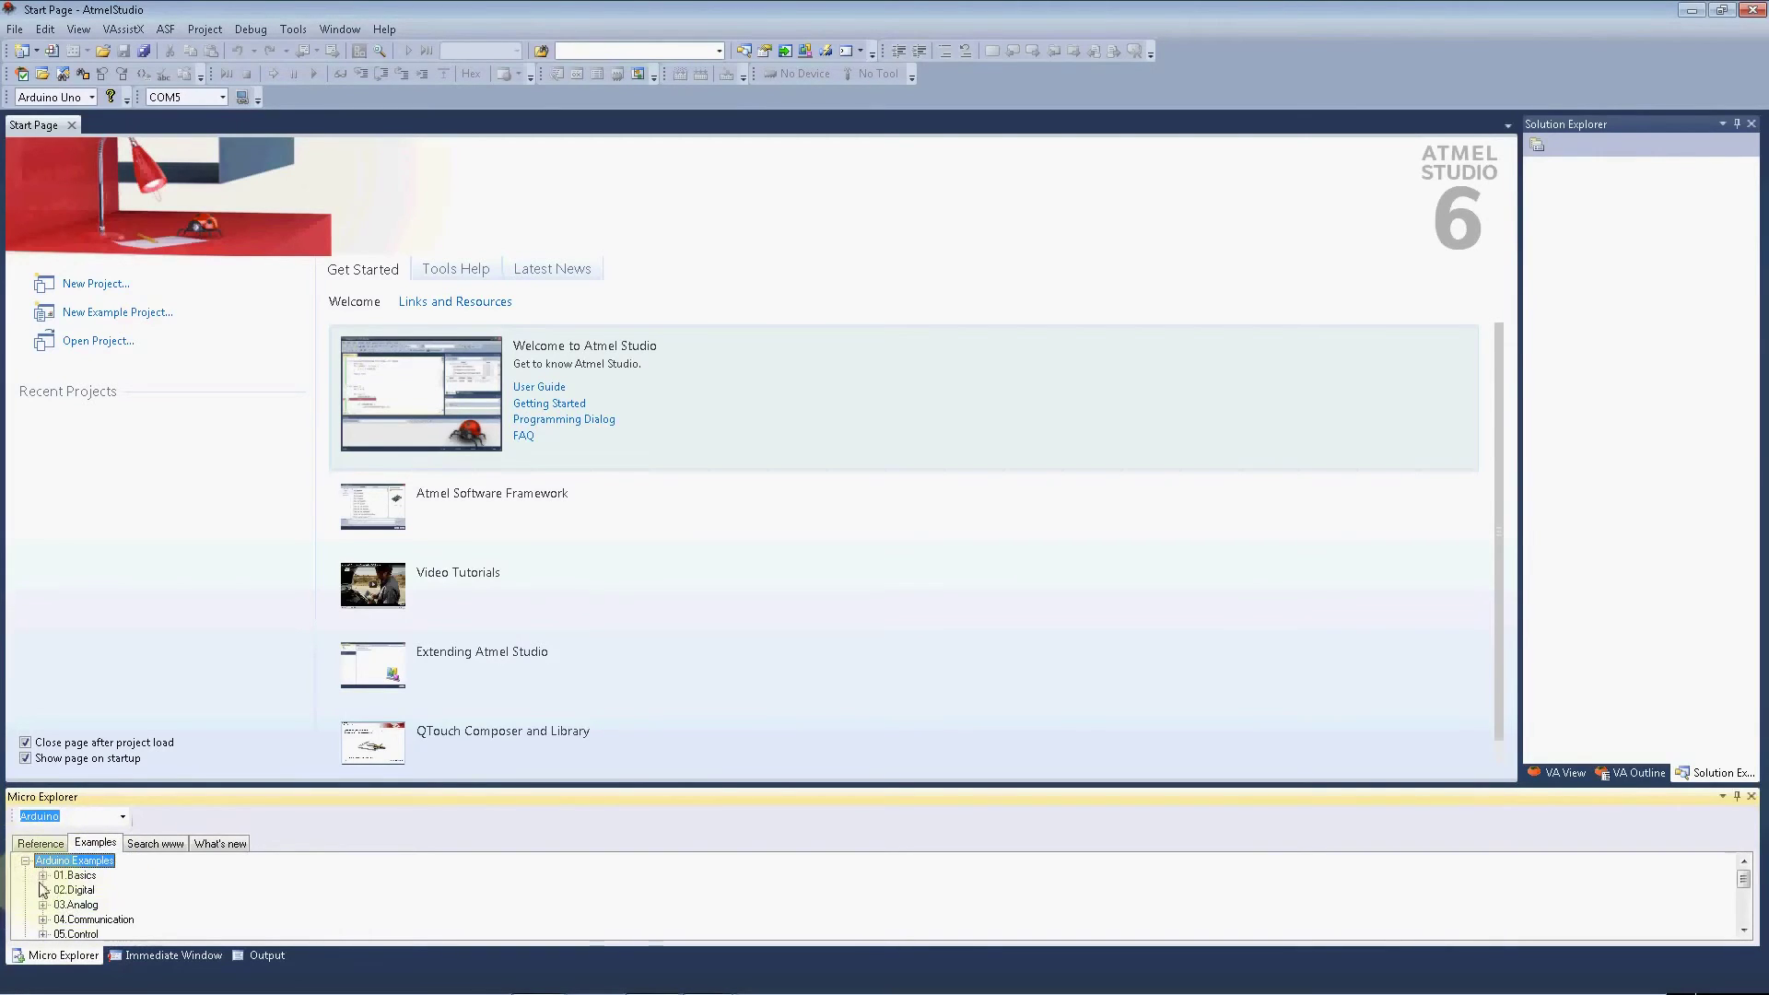
pyautogui.click(43, 890)
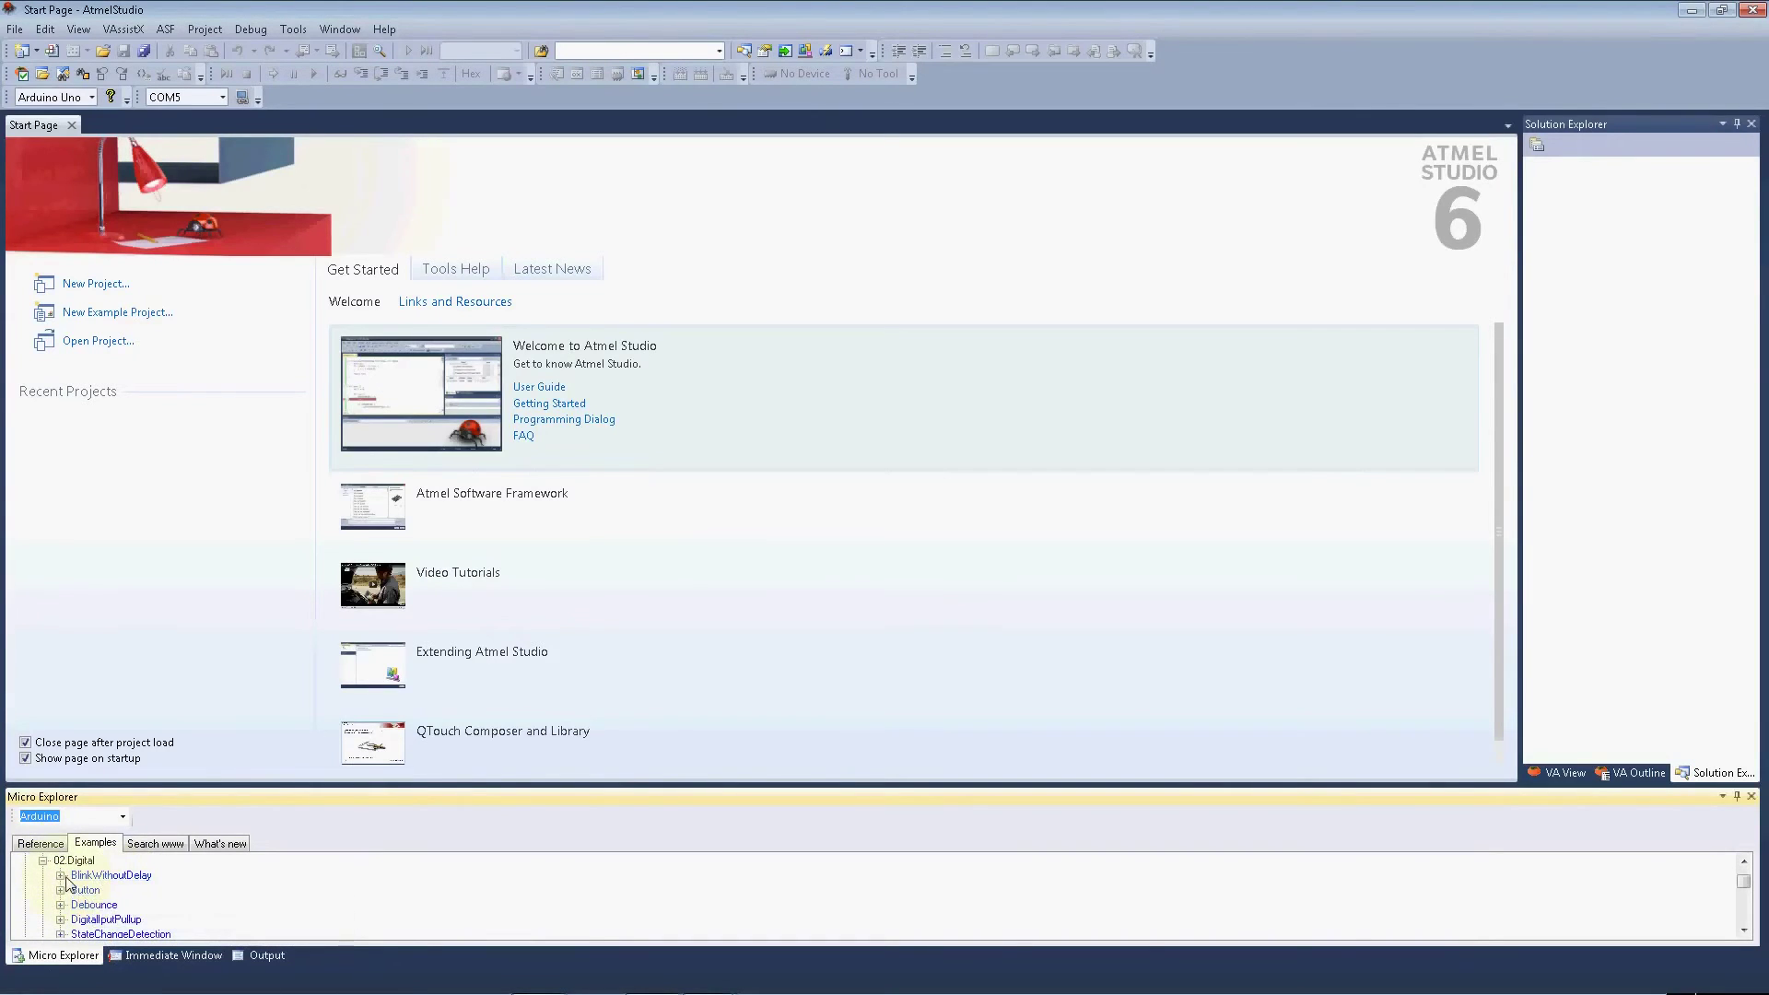
pyautogui.click(42, 860)
# - Show the Micro Explorer's web search page and make the pane taller
pyautogui.click(153, 843)
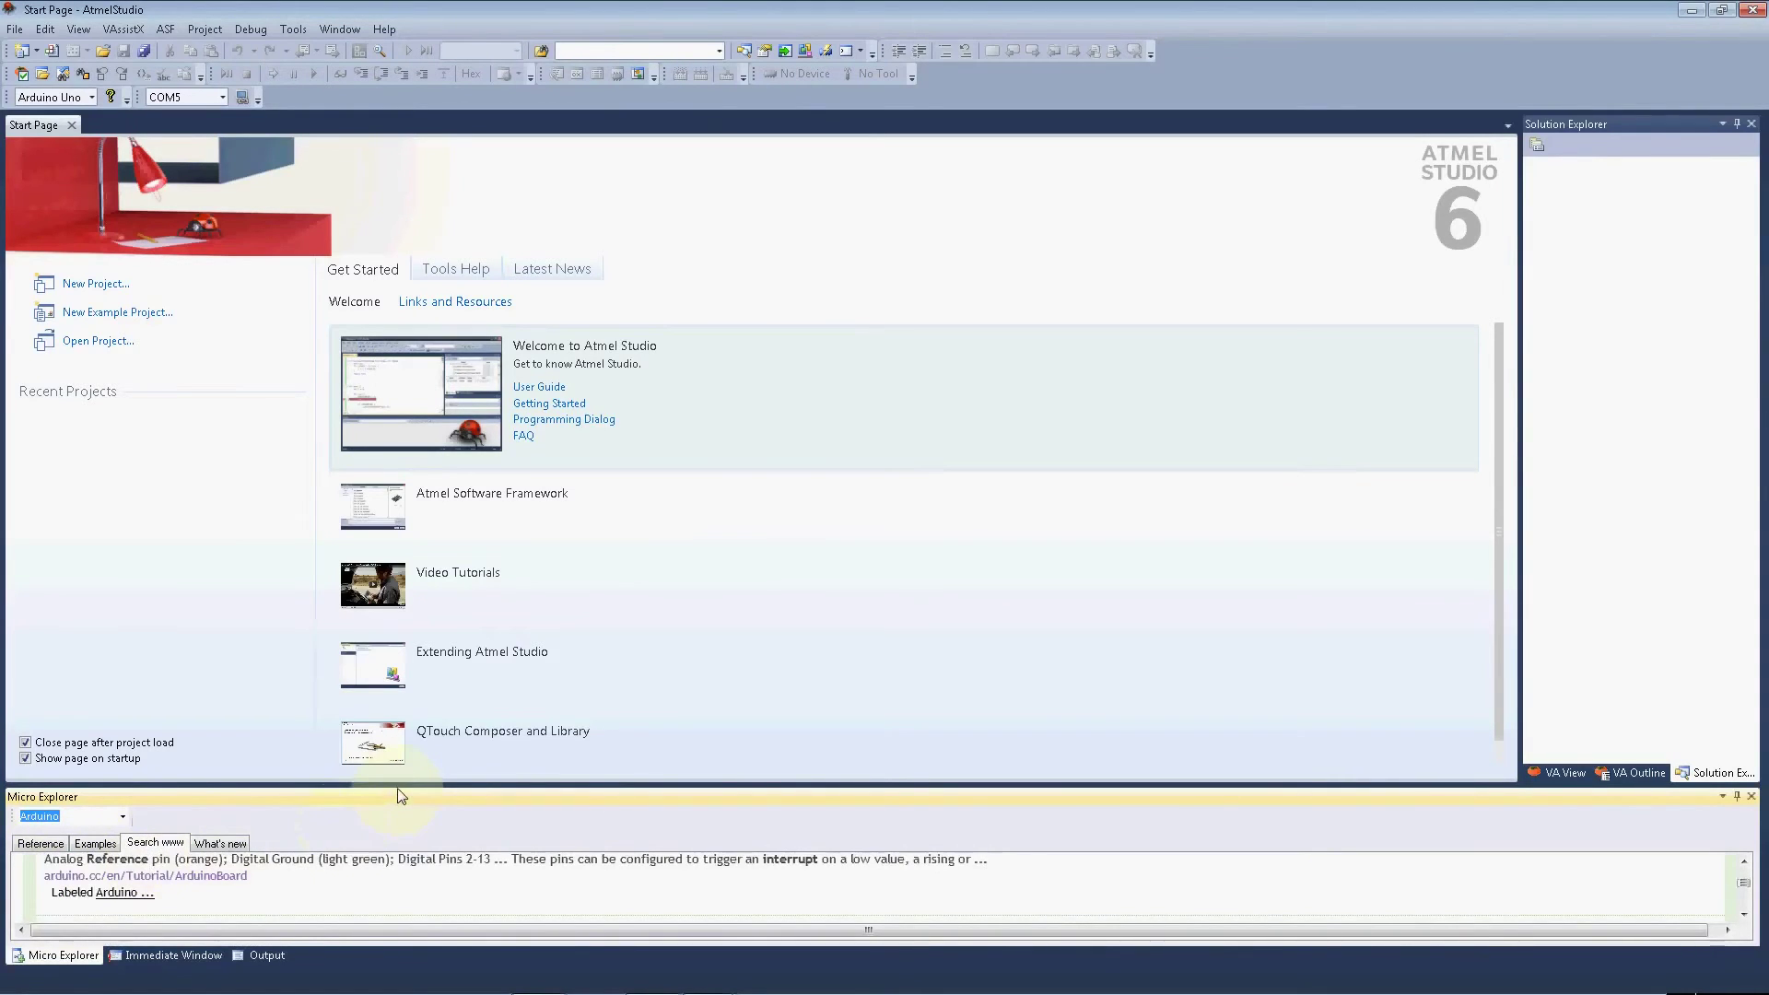
pyautogui.moveTo(402, 790); pyautogui.dragTo(401, 580)
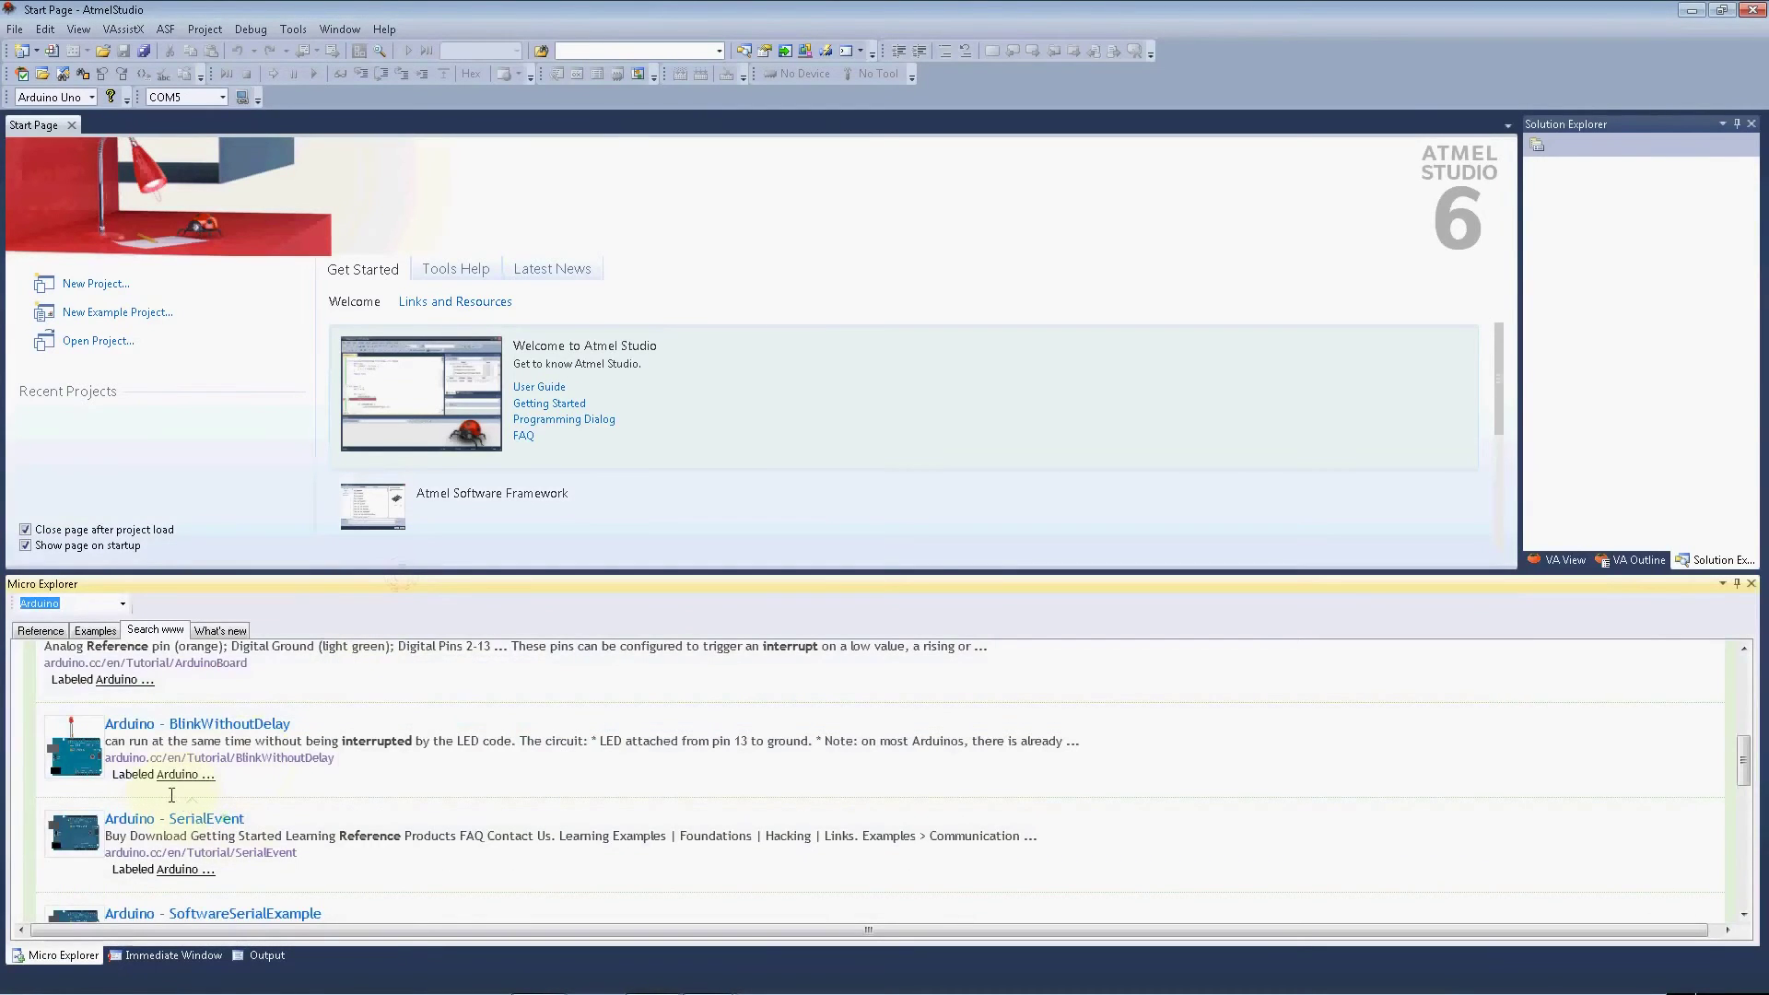
pyautogui.moveTo(1751, 769); pyautogui.dragTo(1743, 681)
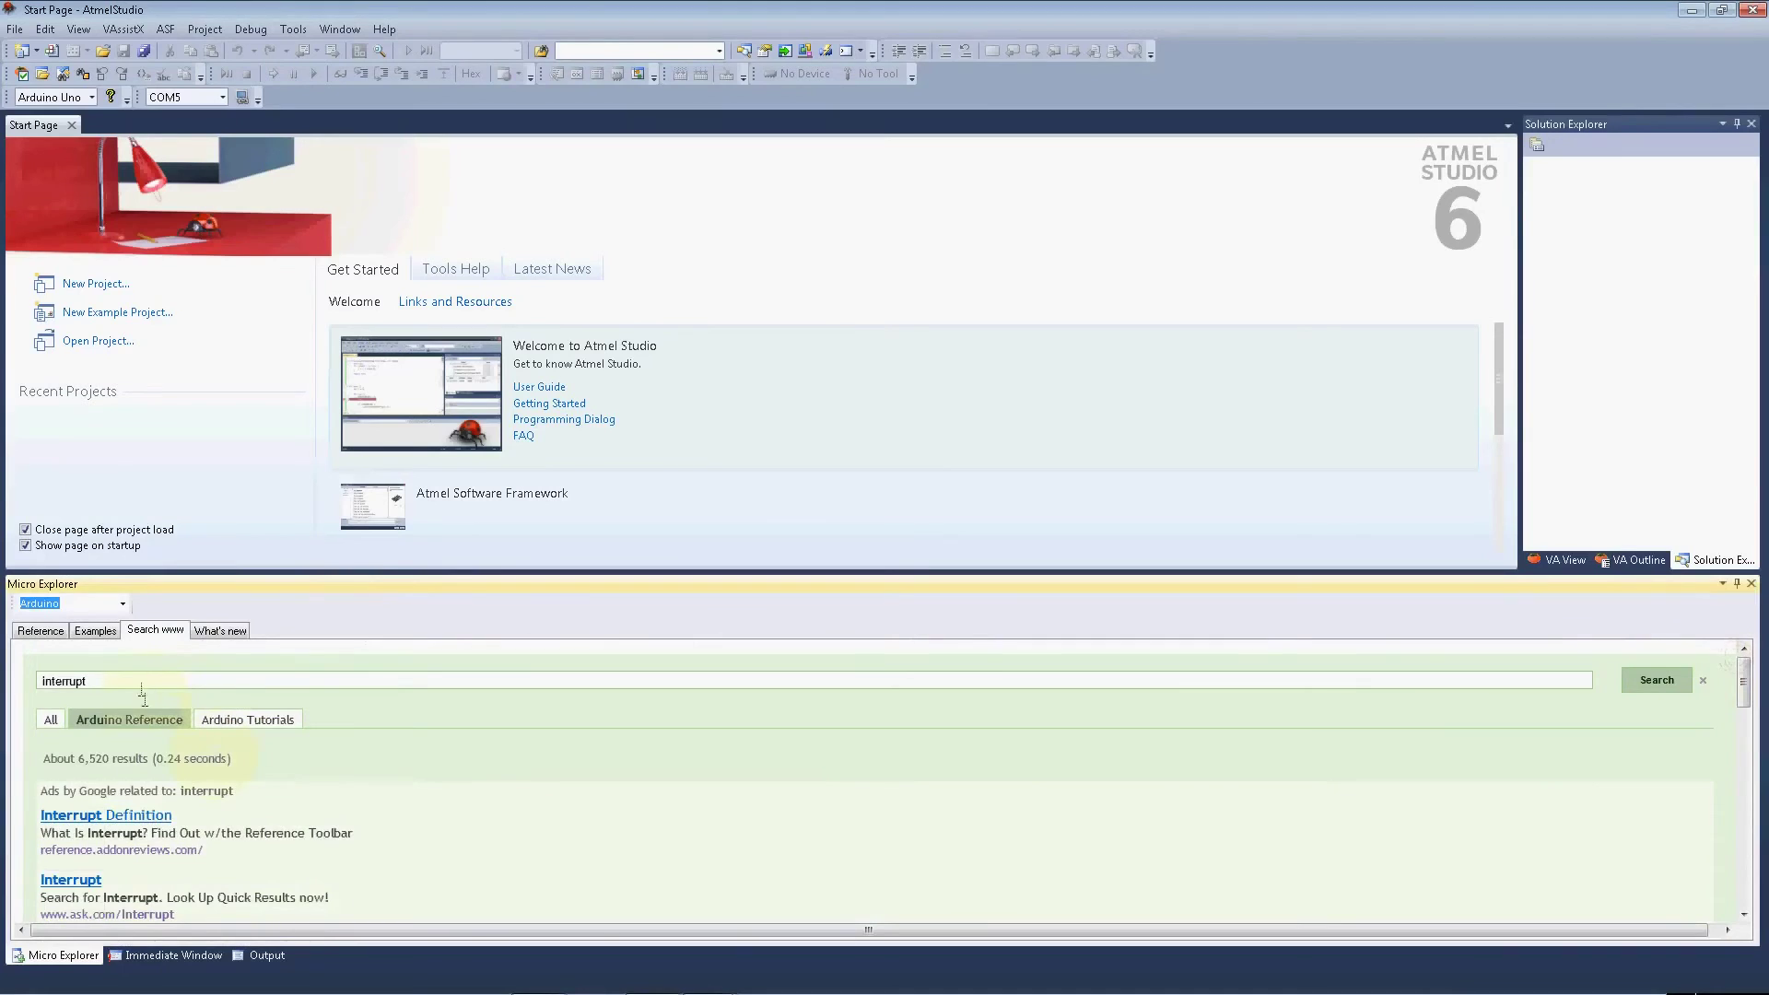
# - Replace the search term "interrupt" and search the Arduino reference on the web for "pwm"
pyautogui.doubleClick(119, 679)
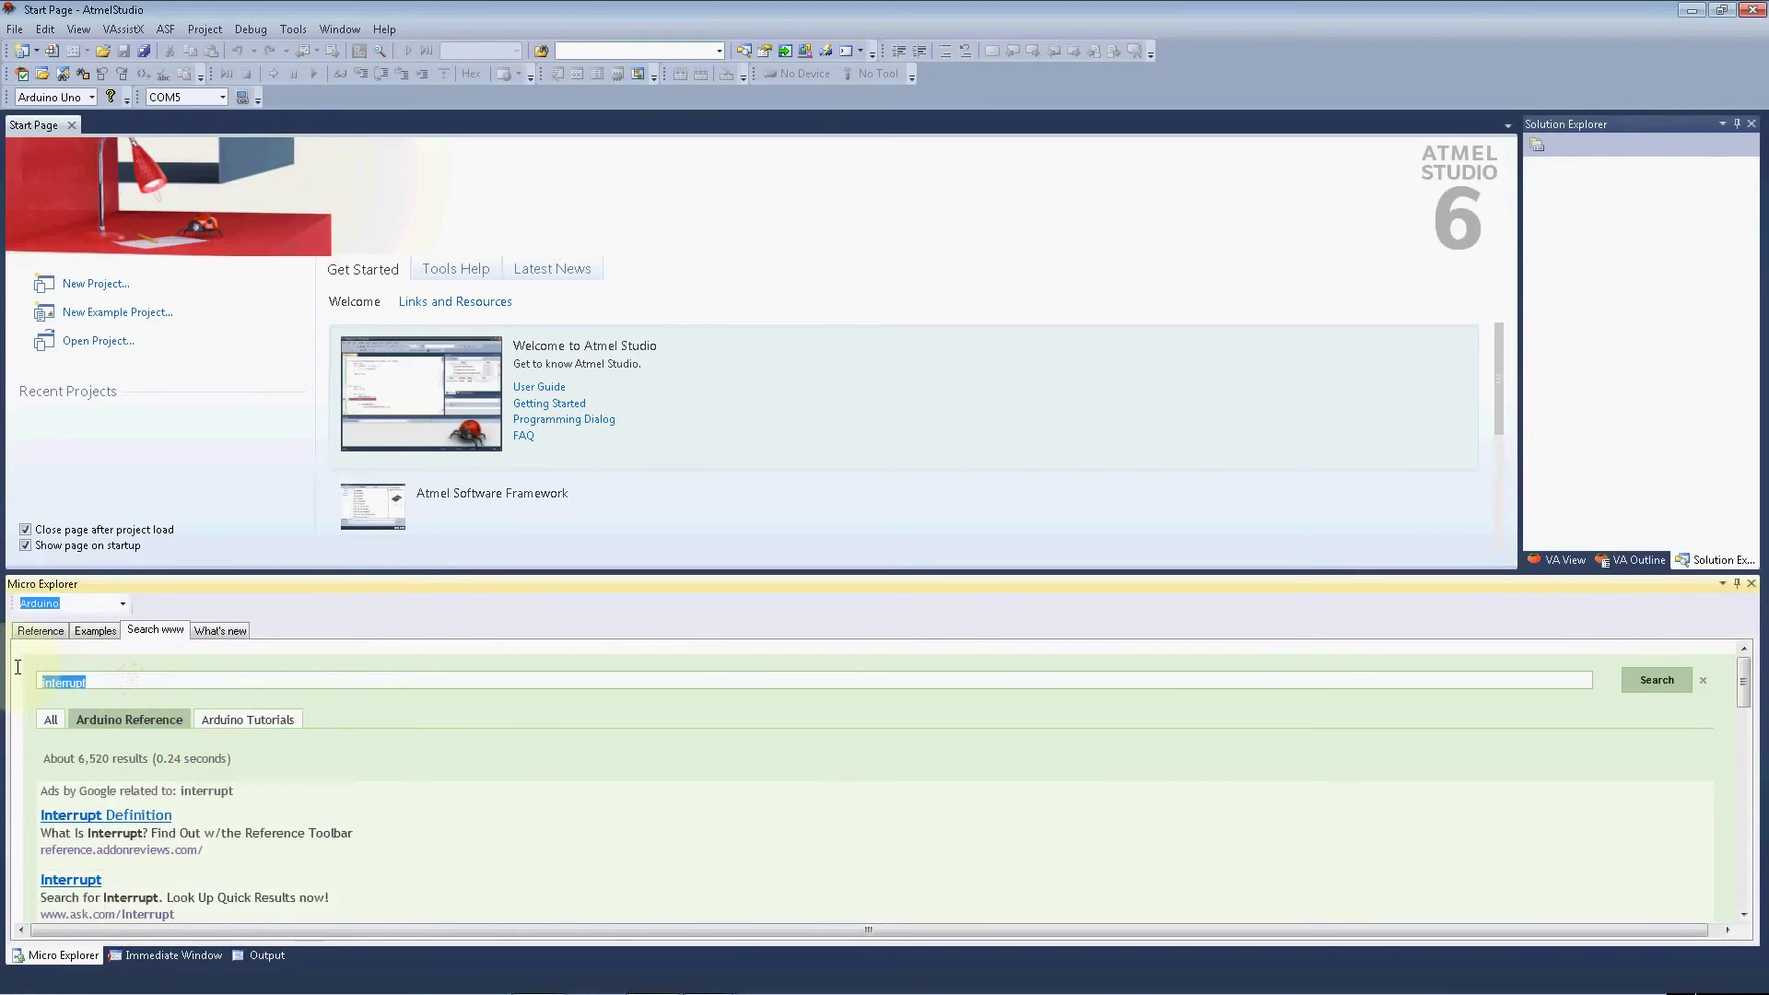
pyautogui.moveTo(1761, 986)
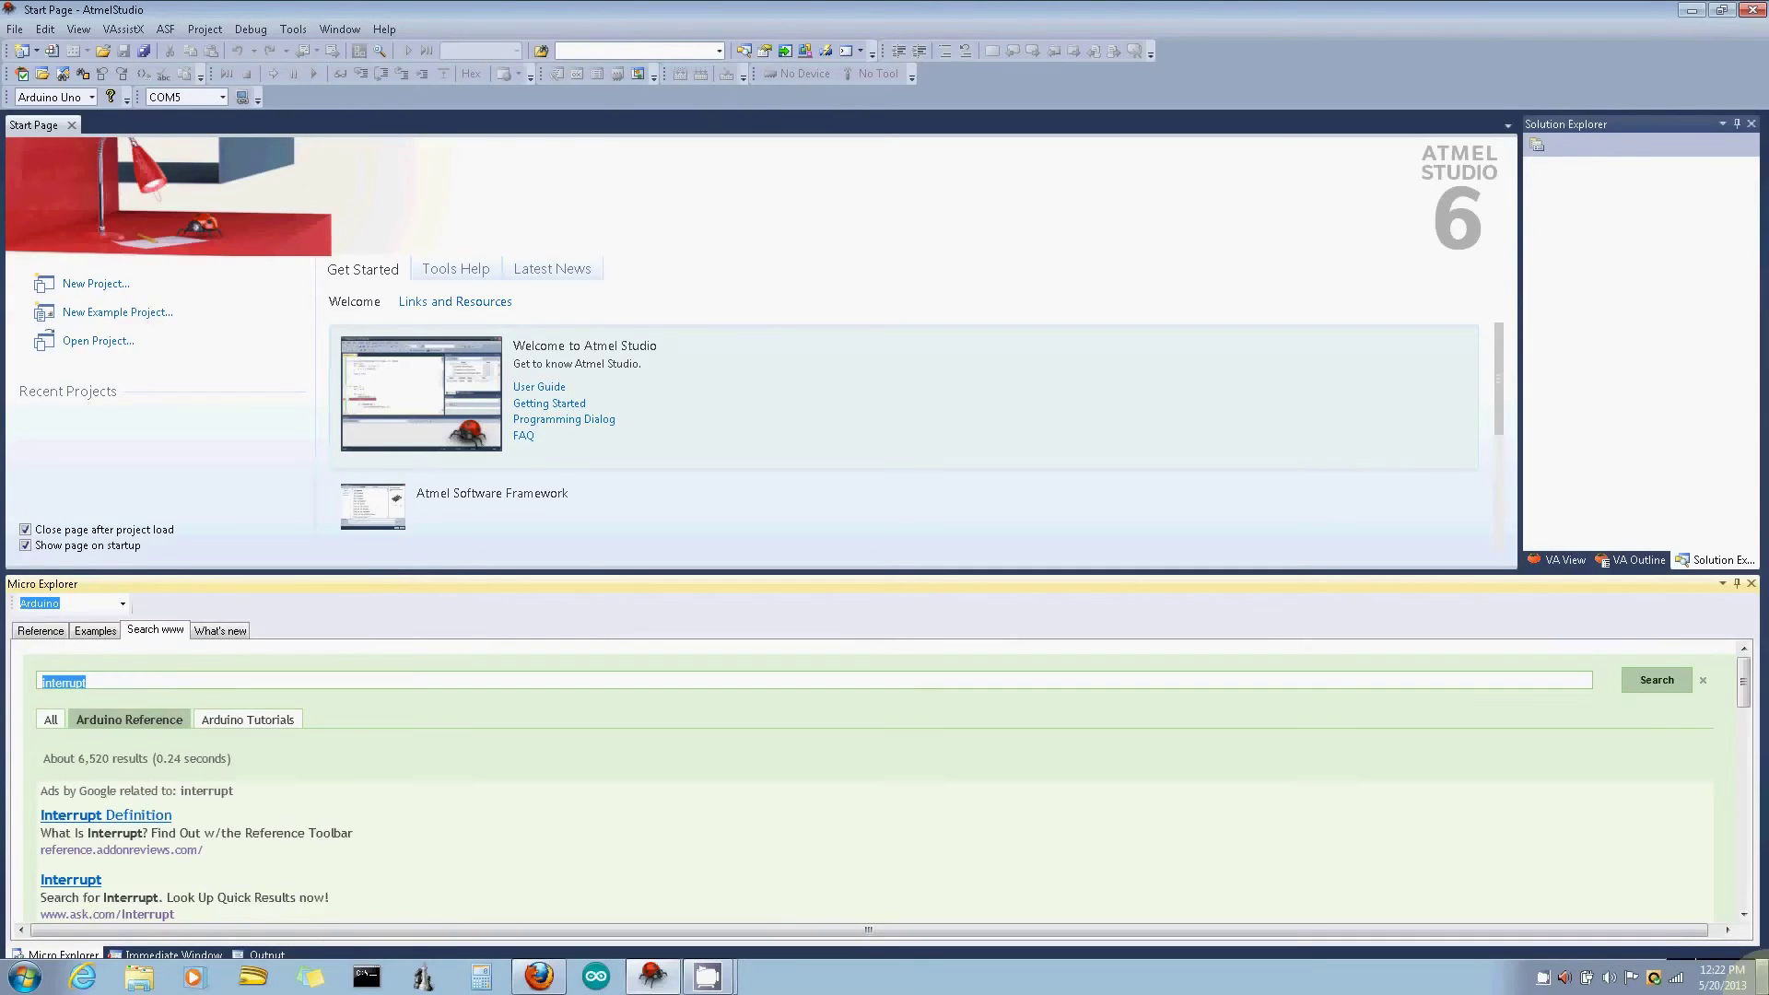
pyautogui.write('pwm')
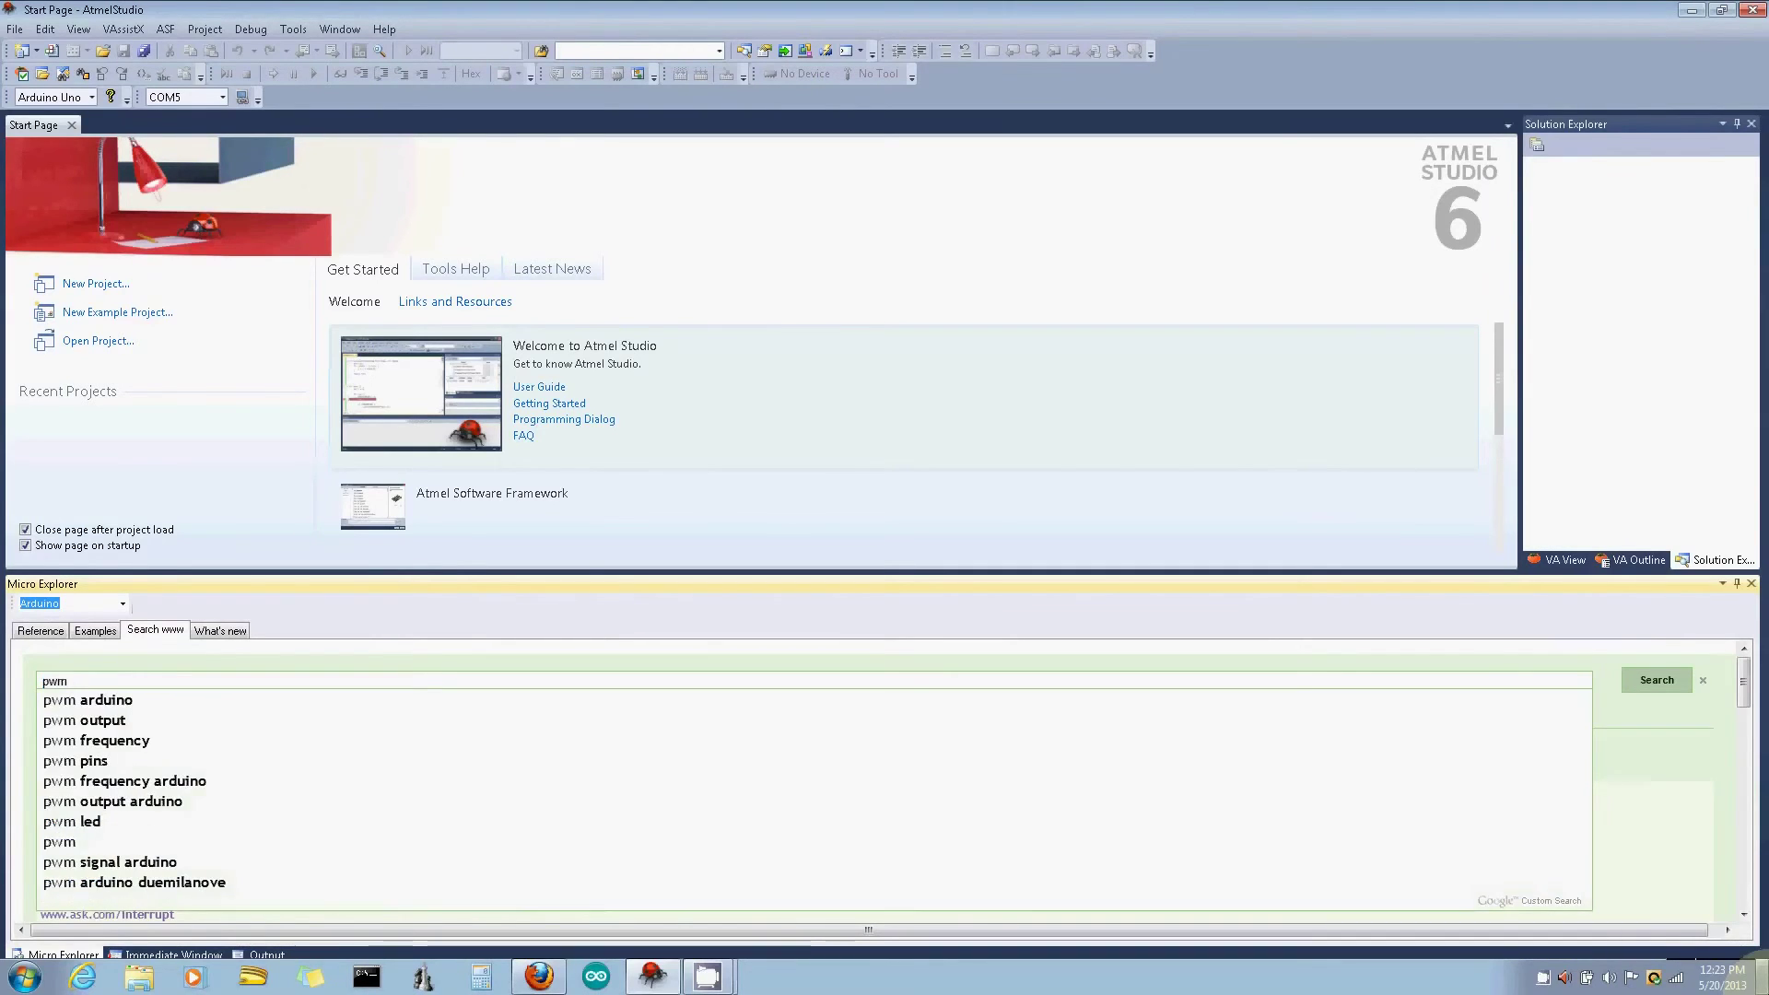
pyautogui.press('Return')
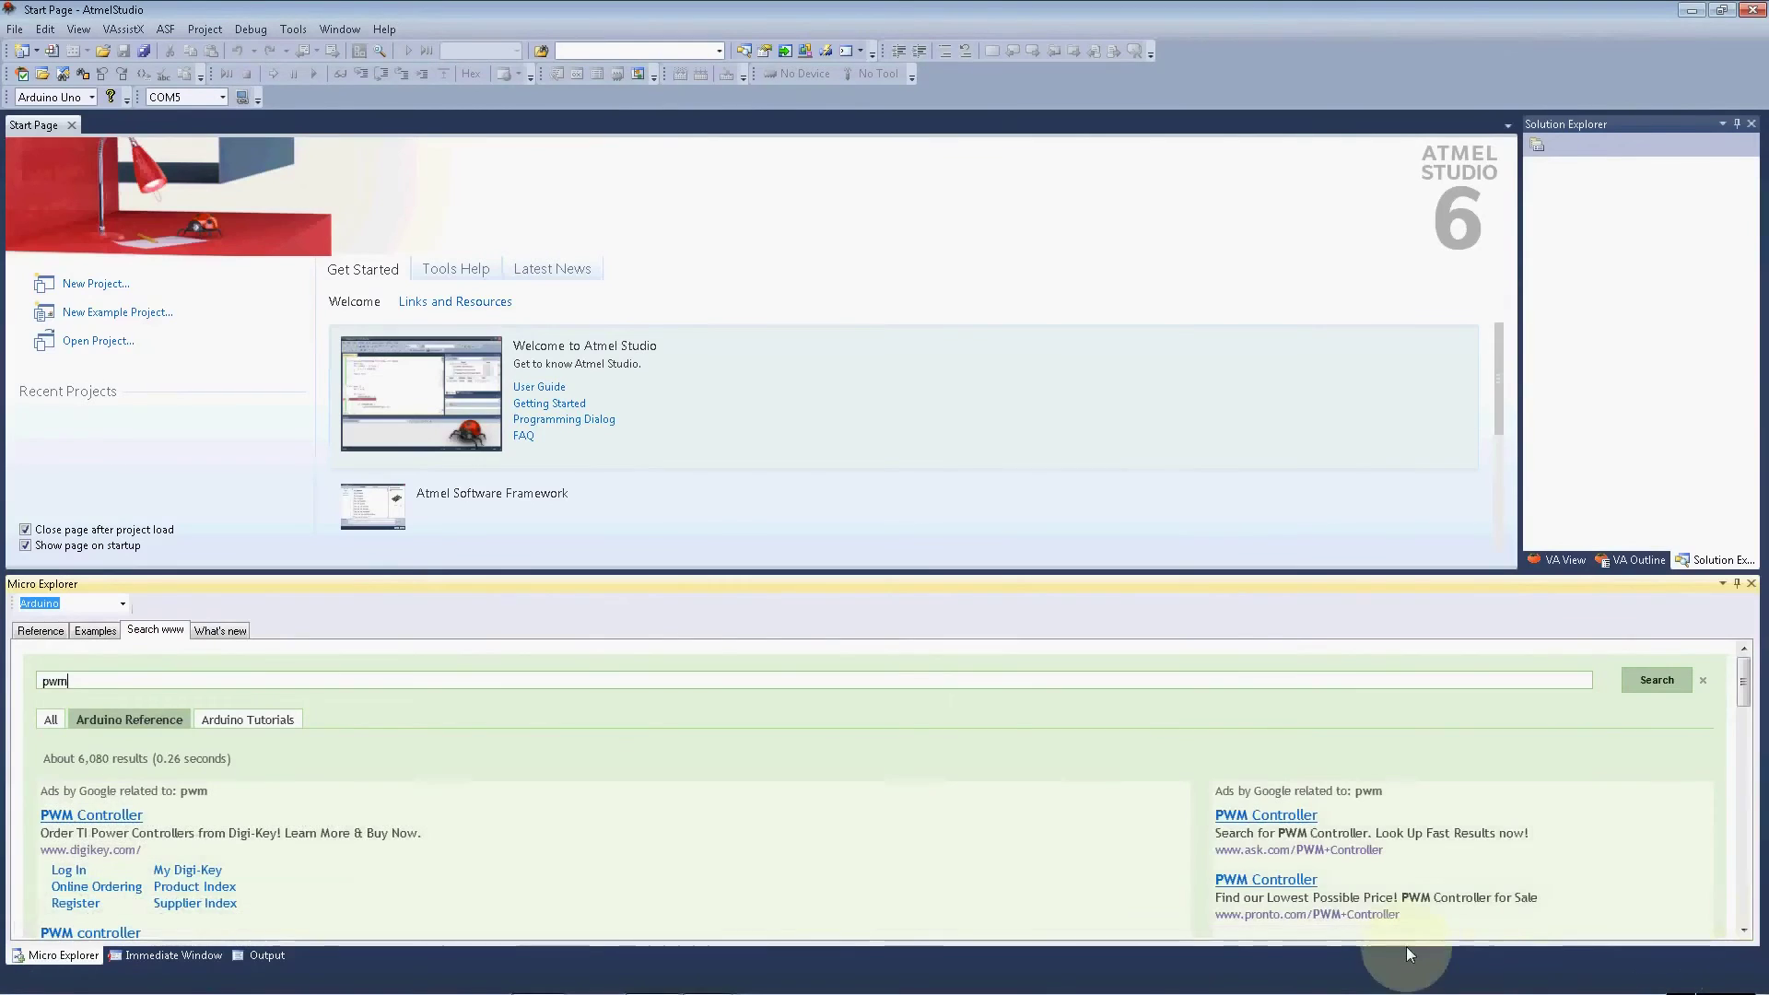
# - Widen the pwm search to all sources and look through the results down to the Arduino tutorials
pyautogui.click(51, 720)
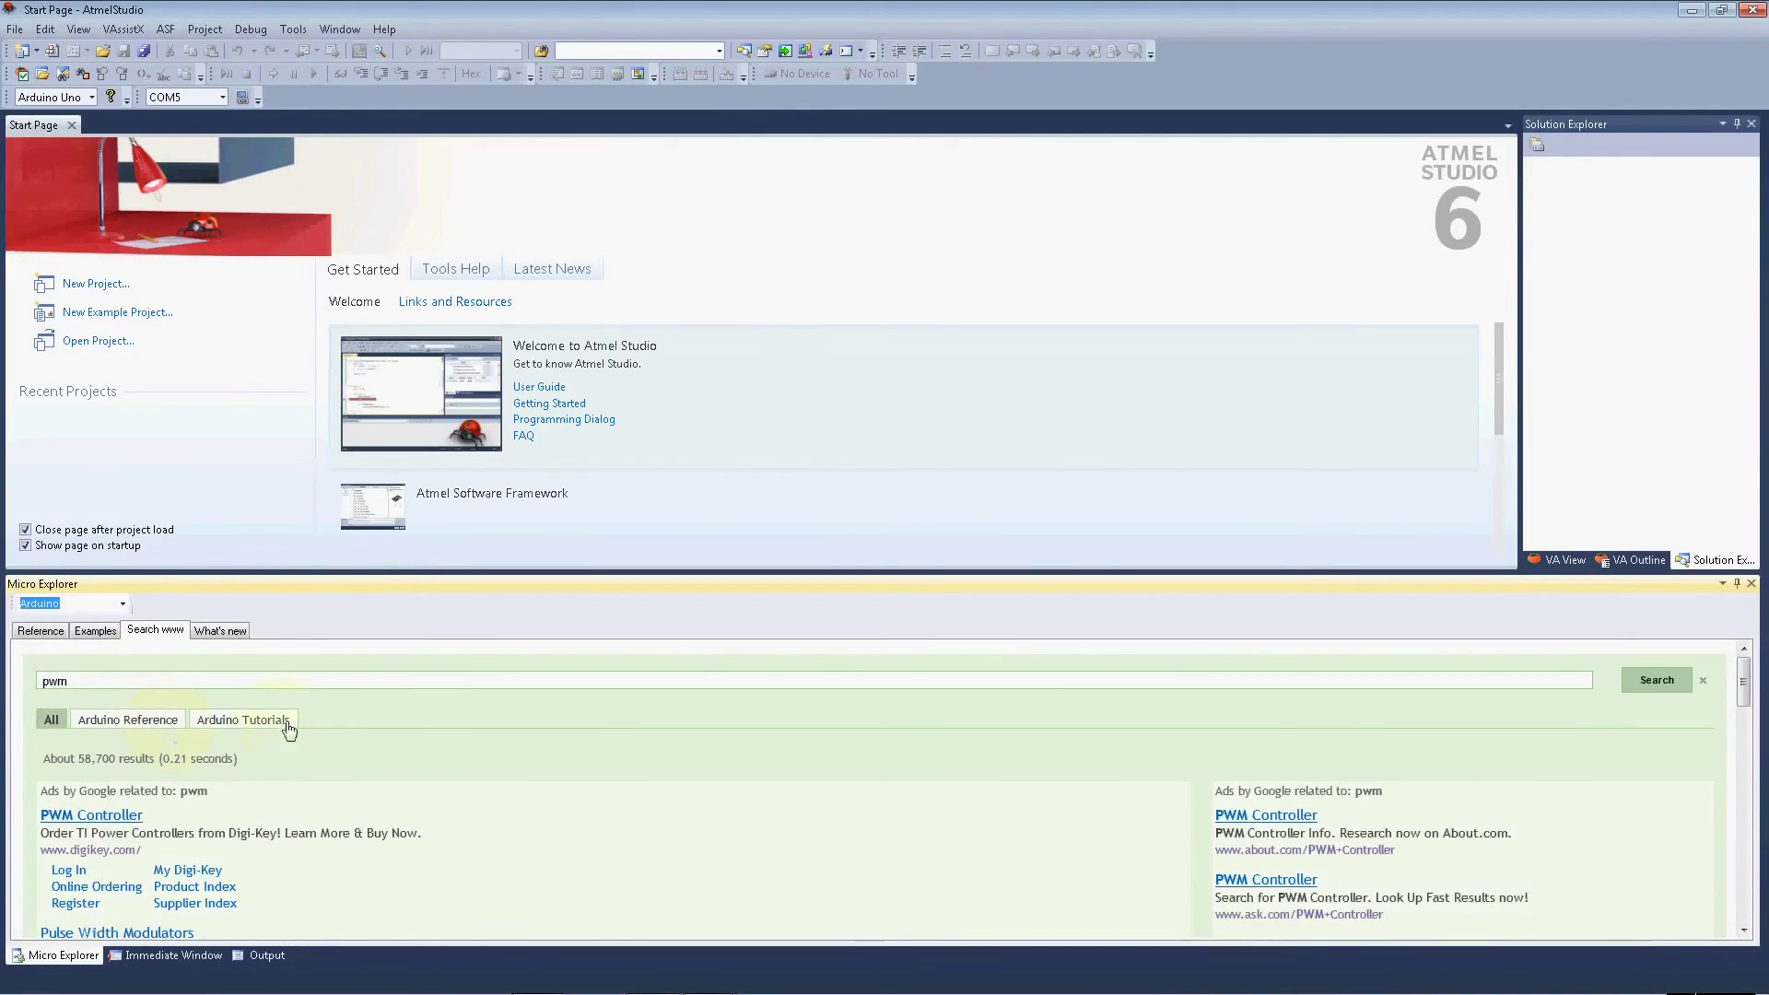
pyautogui.scroll(-3, 747, 825)
pyautogui.scroll(-4, 749, 822)
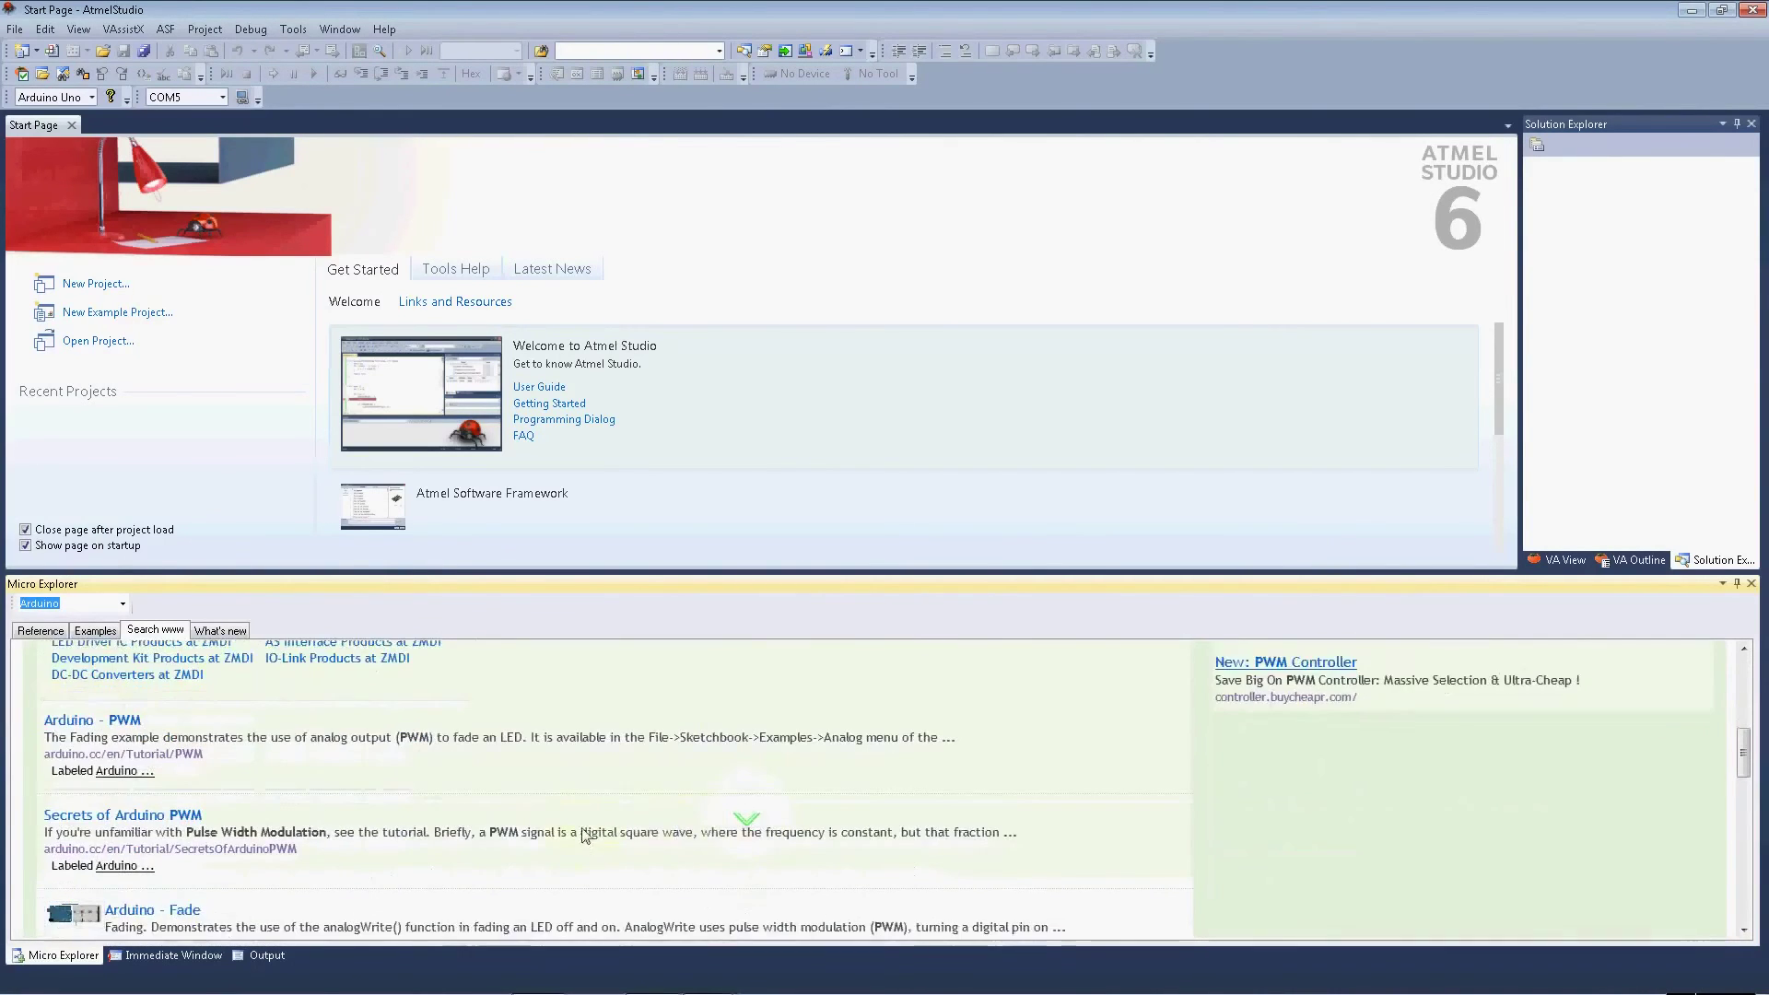
pyautogui.scroll(-6, 285, 829)
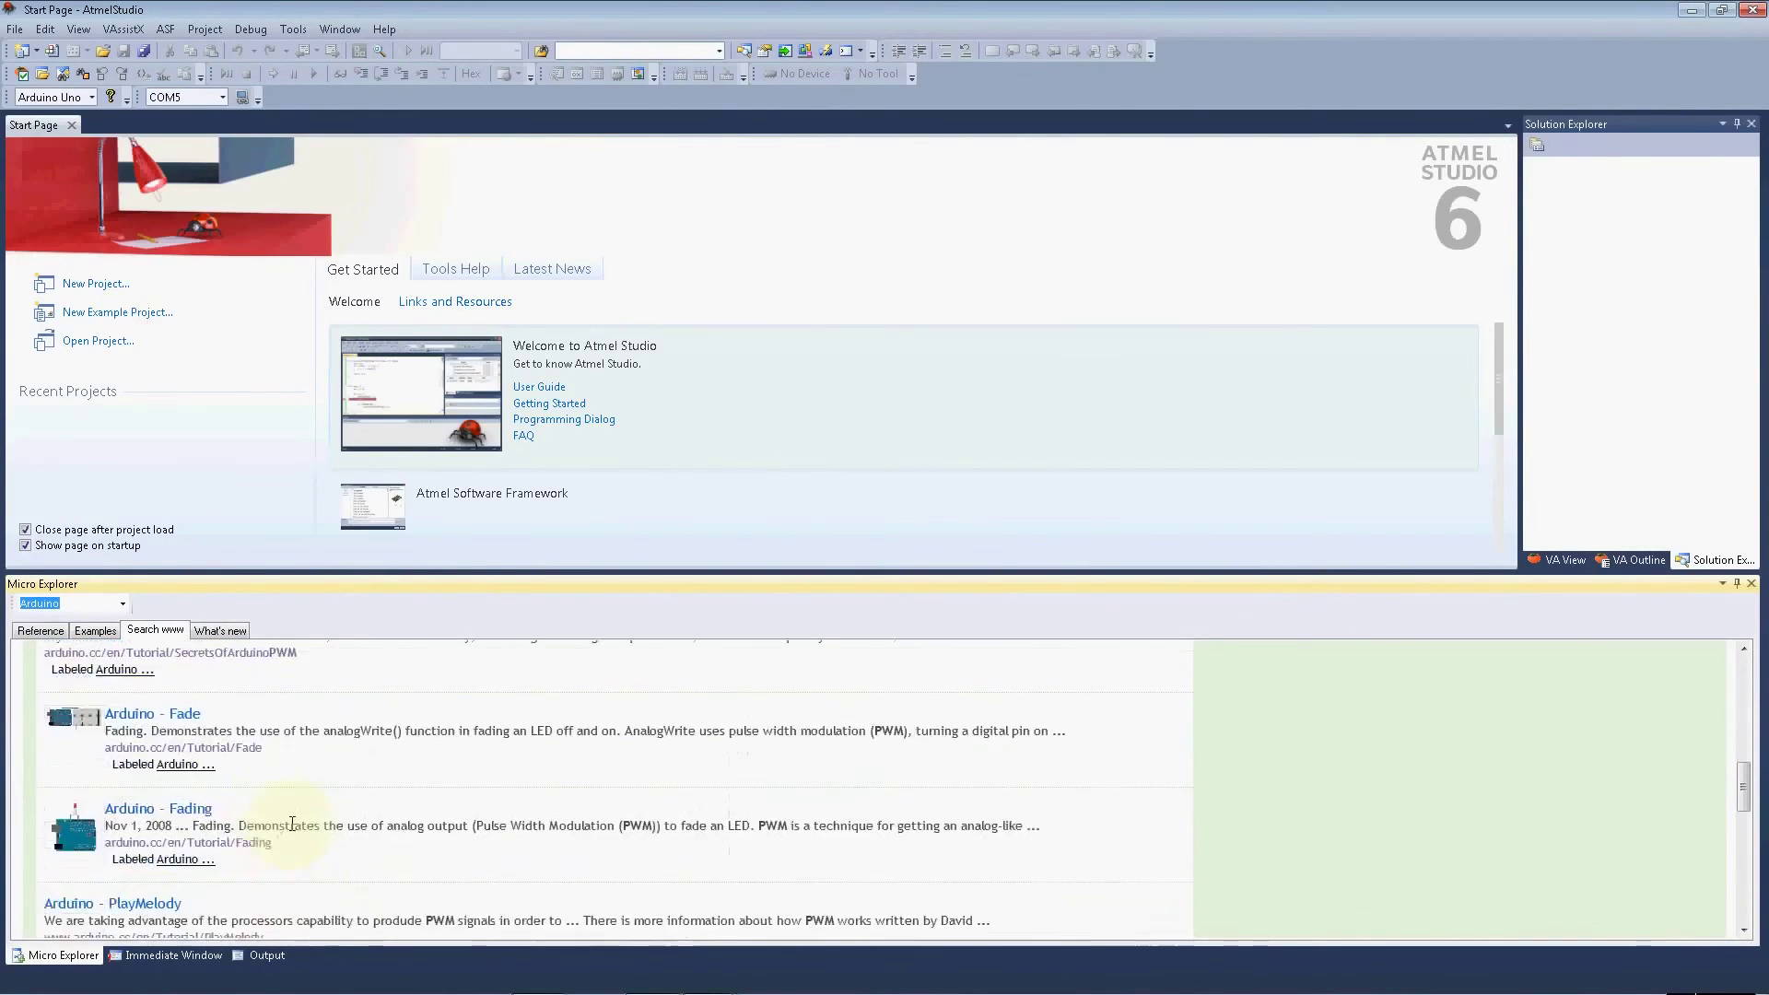
pyautogui.scroll(-2, 296, 830)
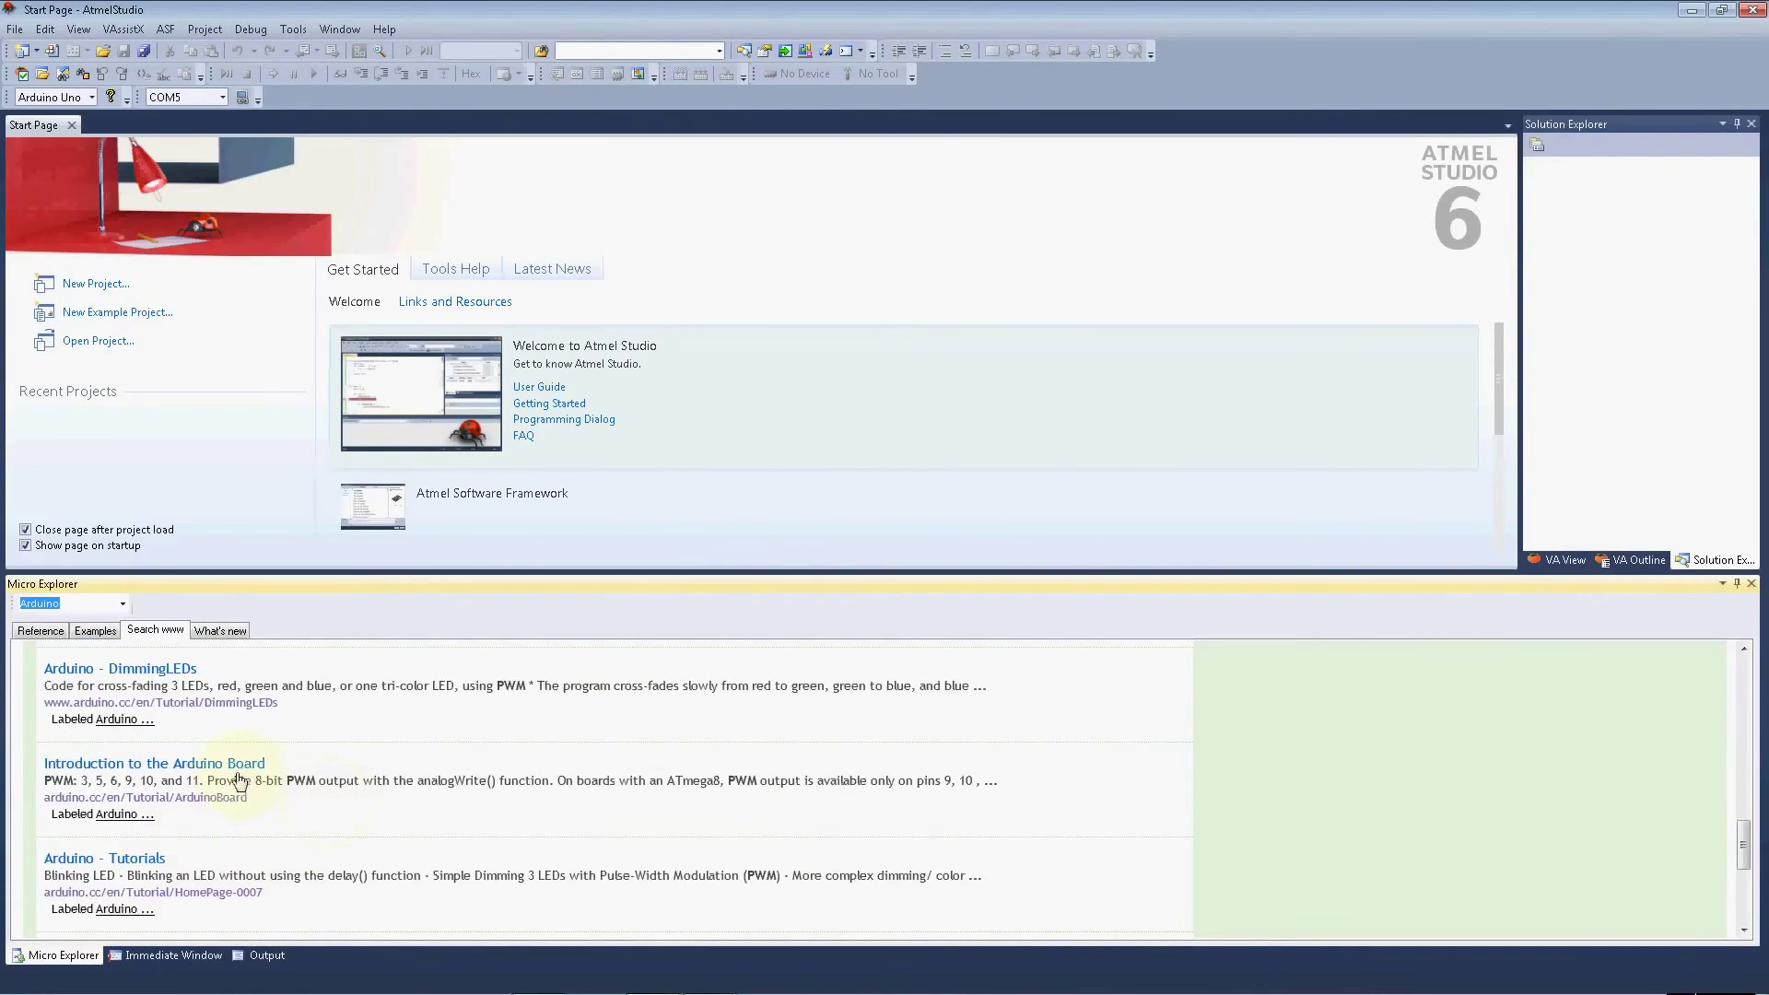
# - Open the Arduino - Tutorials search result, look over the tutorial list, and close the browser window
pyautogui.click(153, 860)
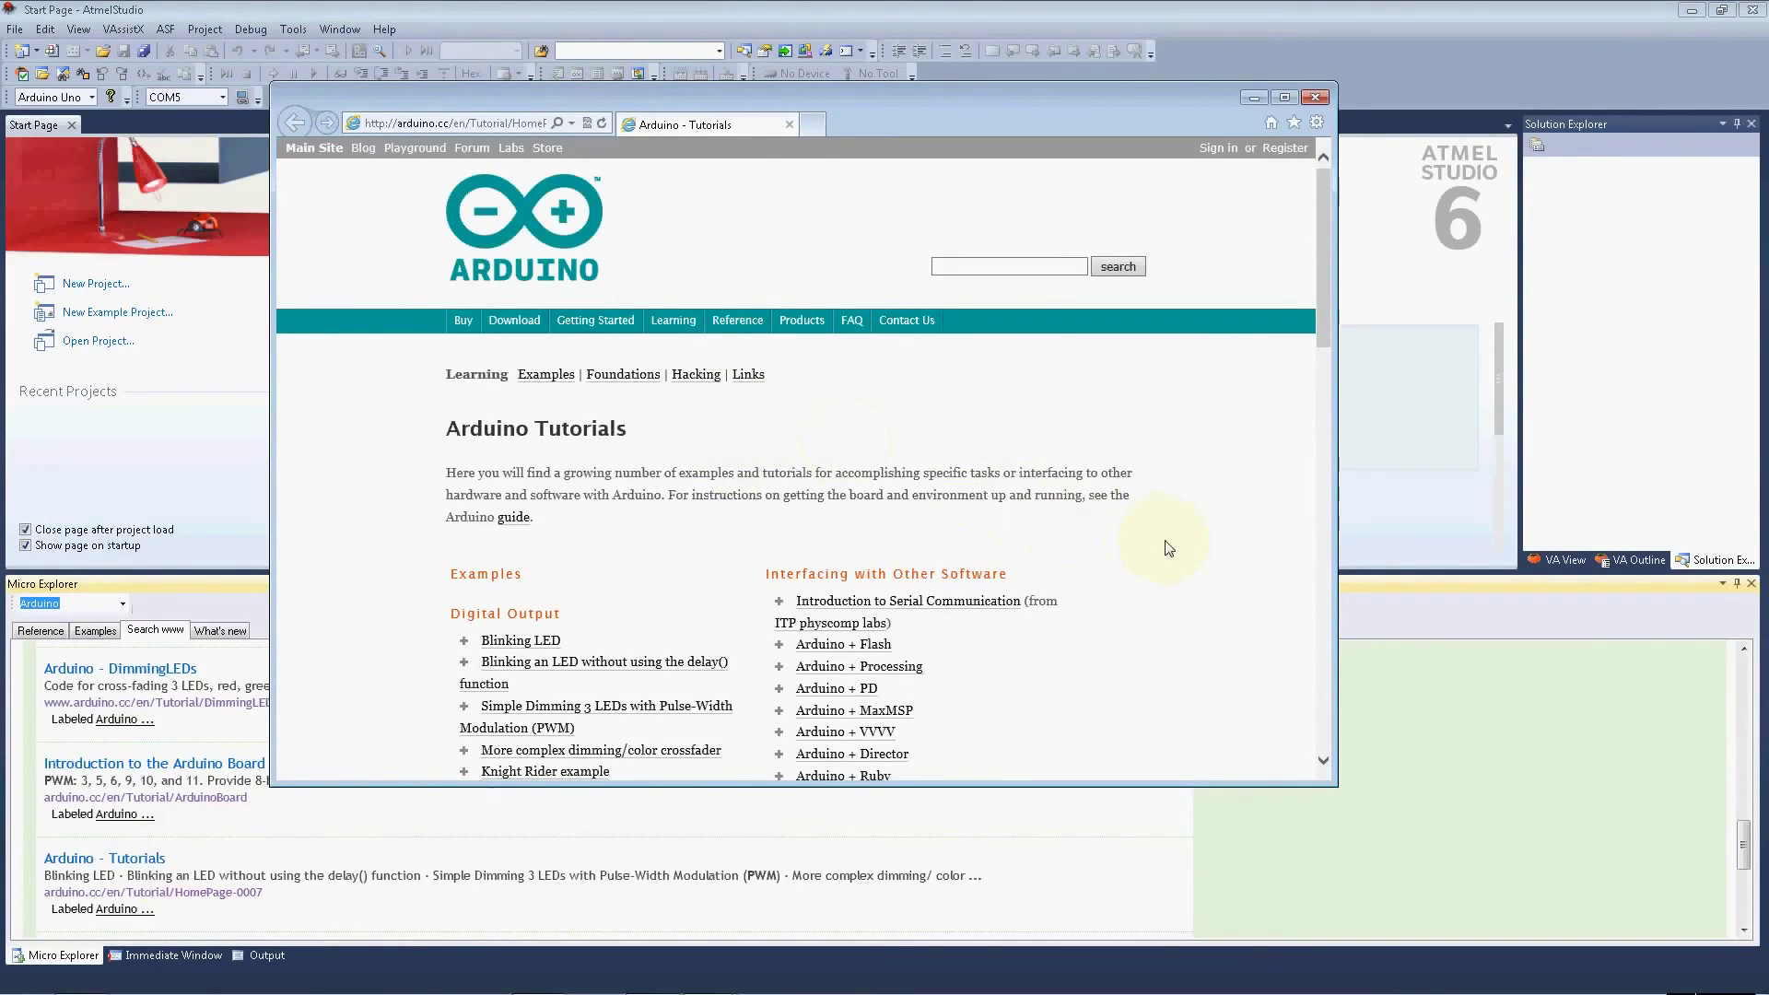
pyautogui.scroll(-3, 1168, 548)
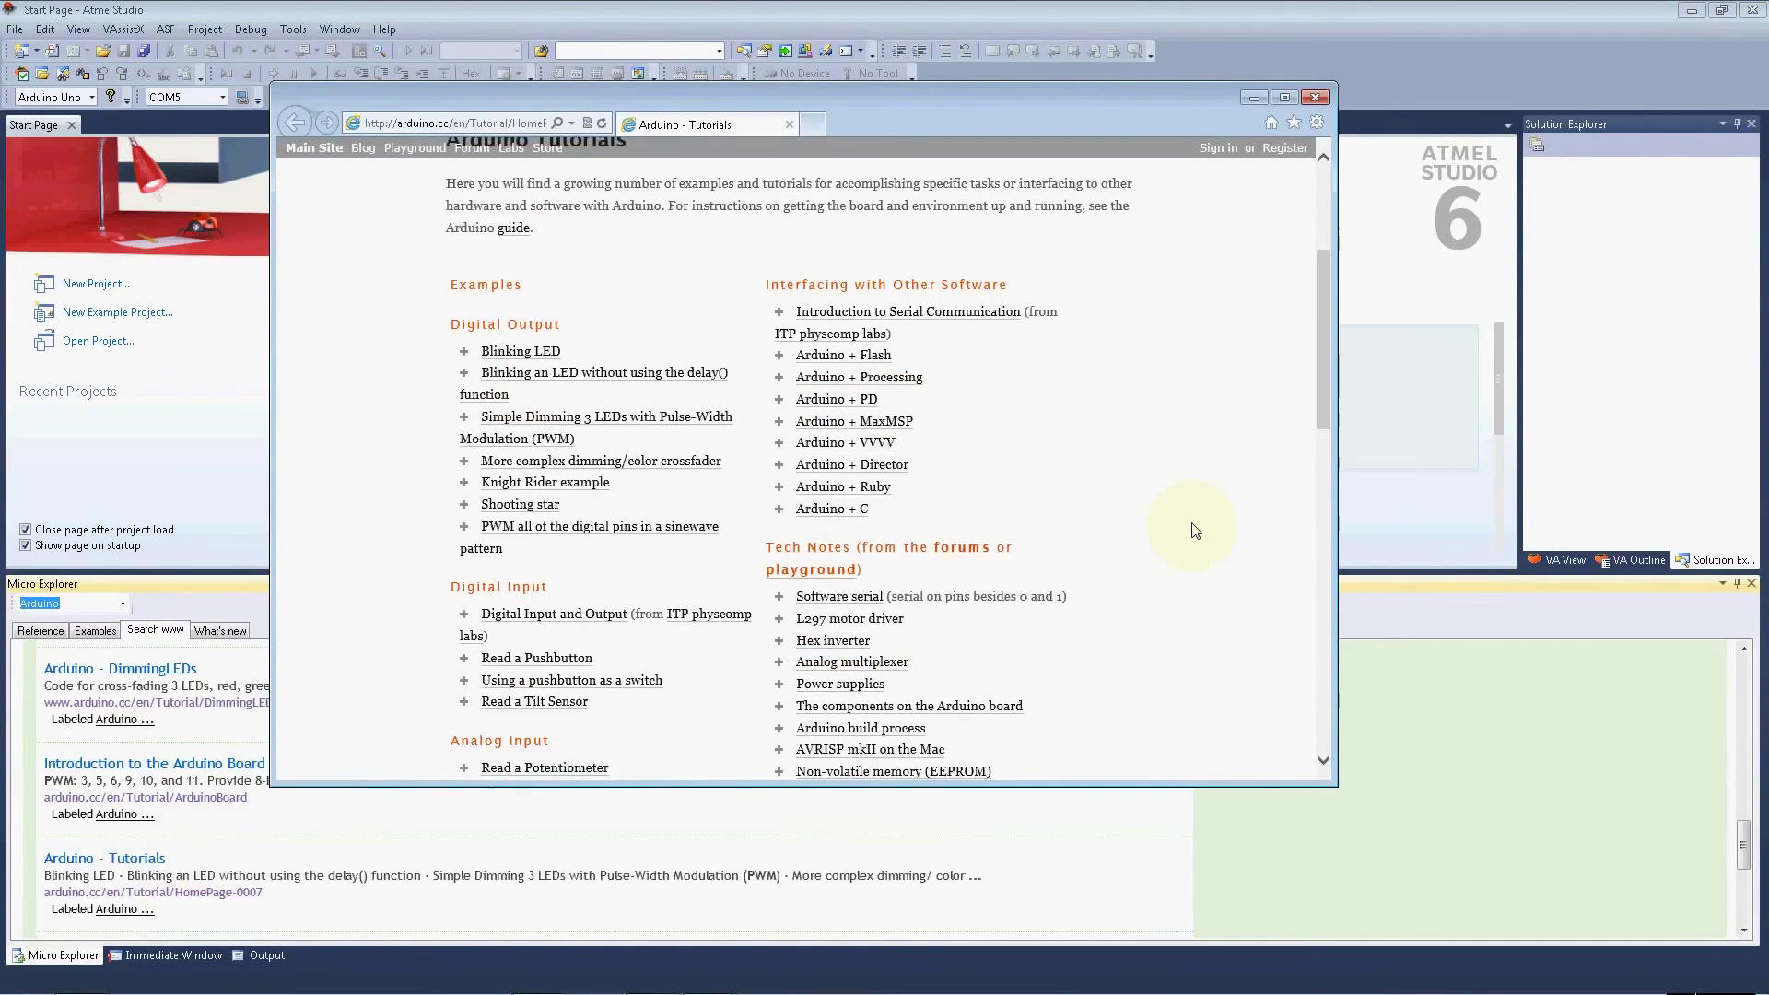
pyautogui.scroll(-2, 1188, 521)
pyautogui.scroll(5, 1161, 479)
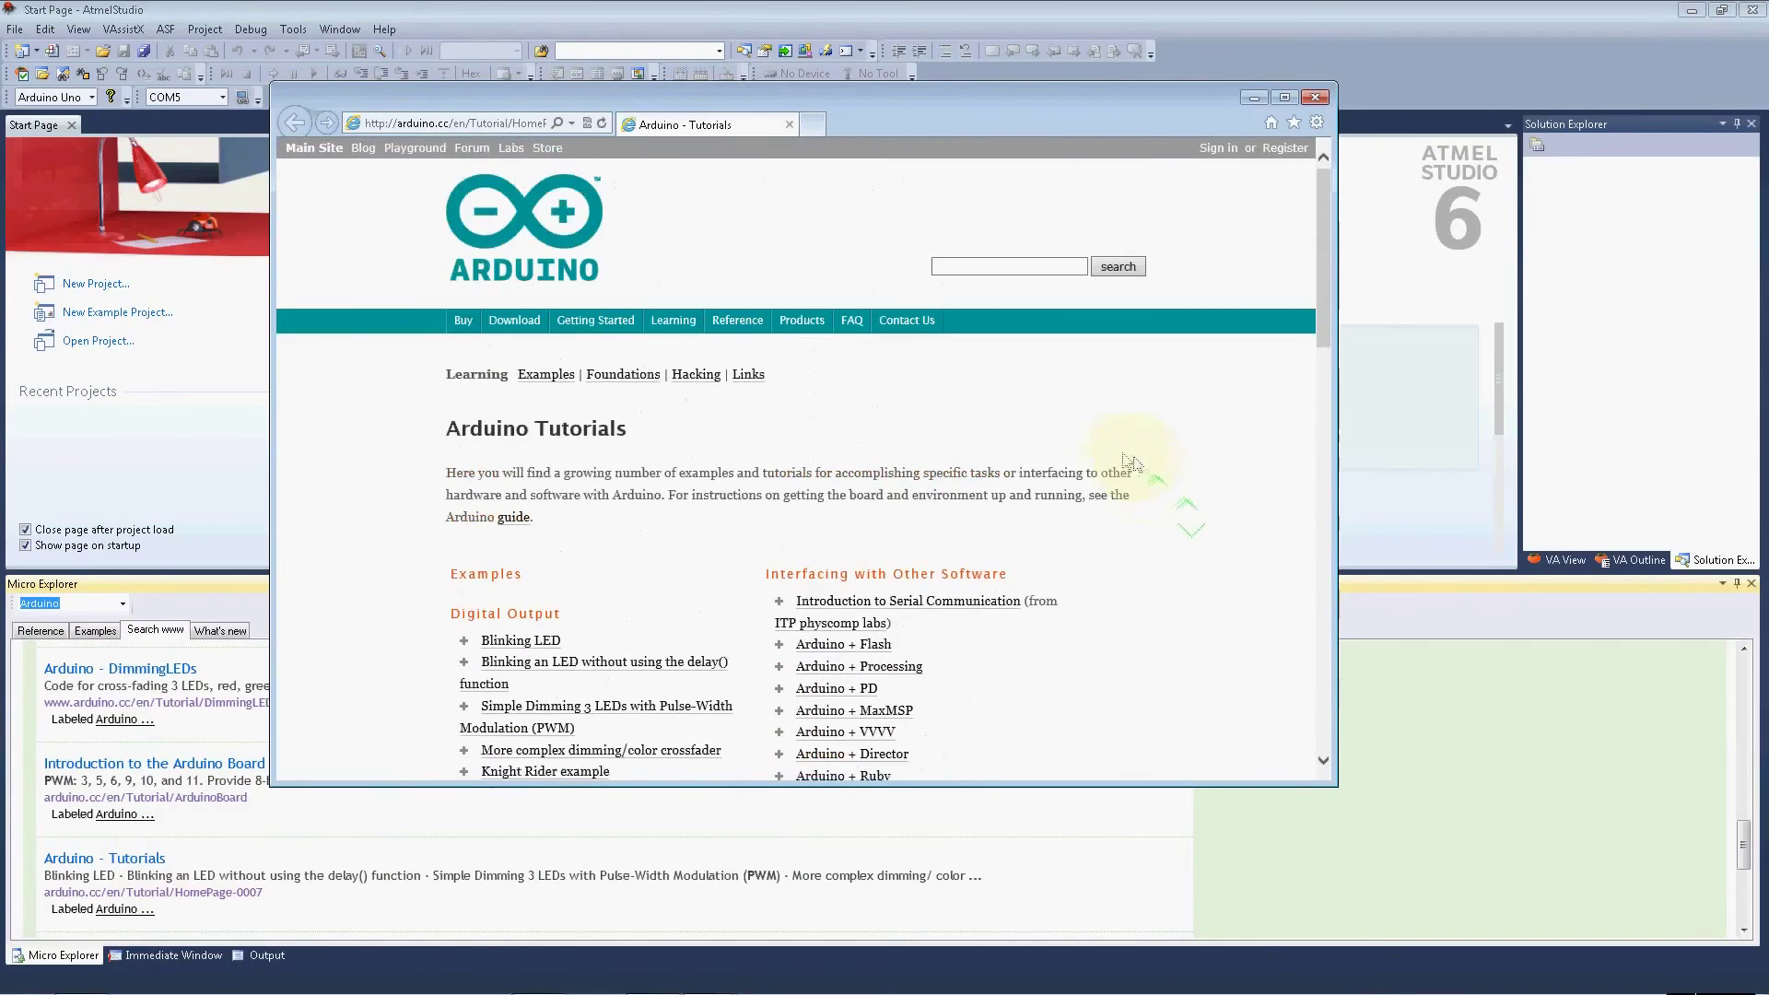
pyautogui.click(1314, 97)
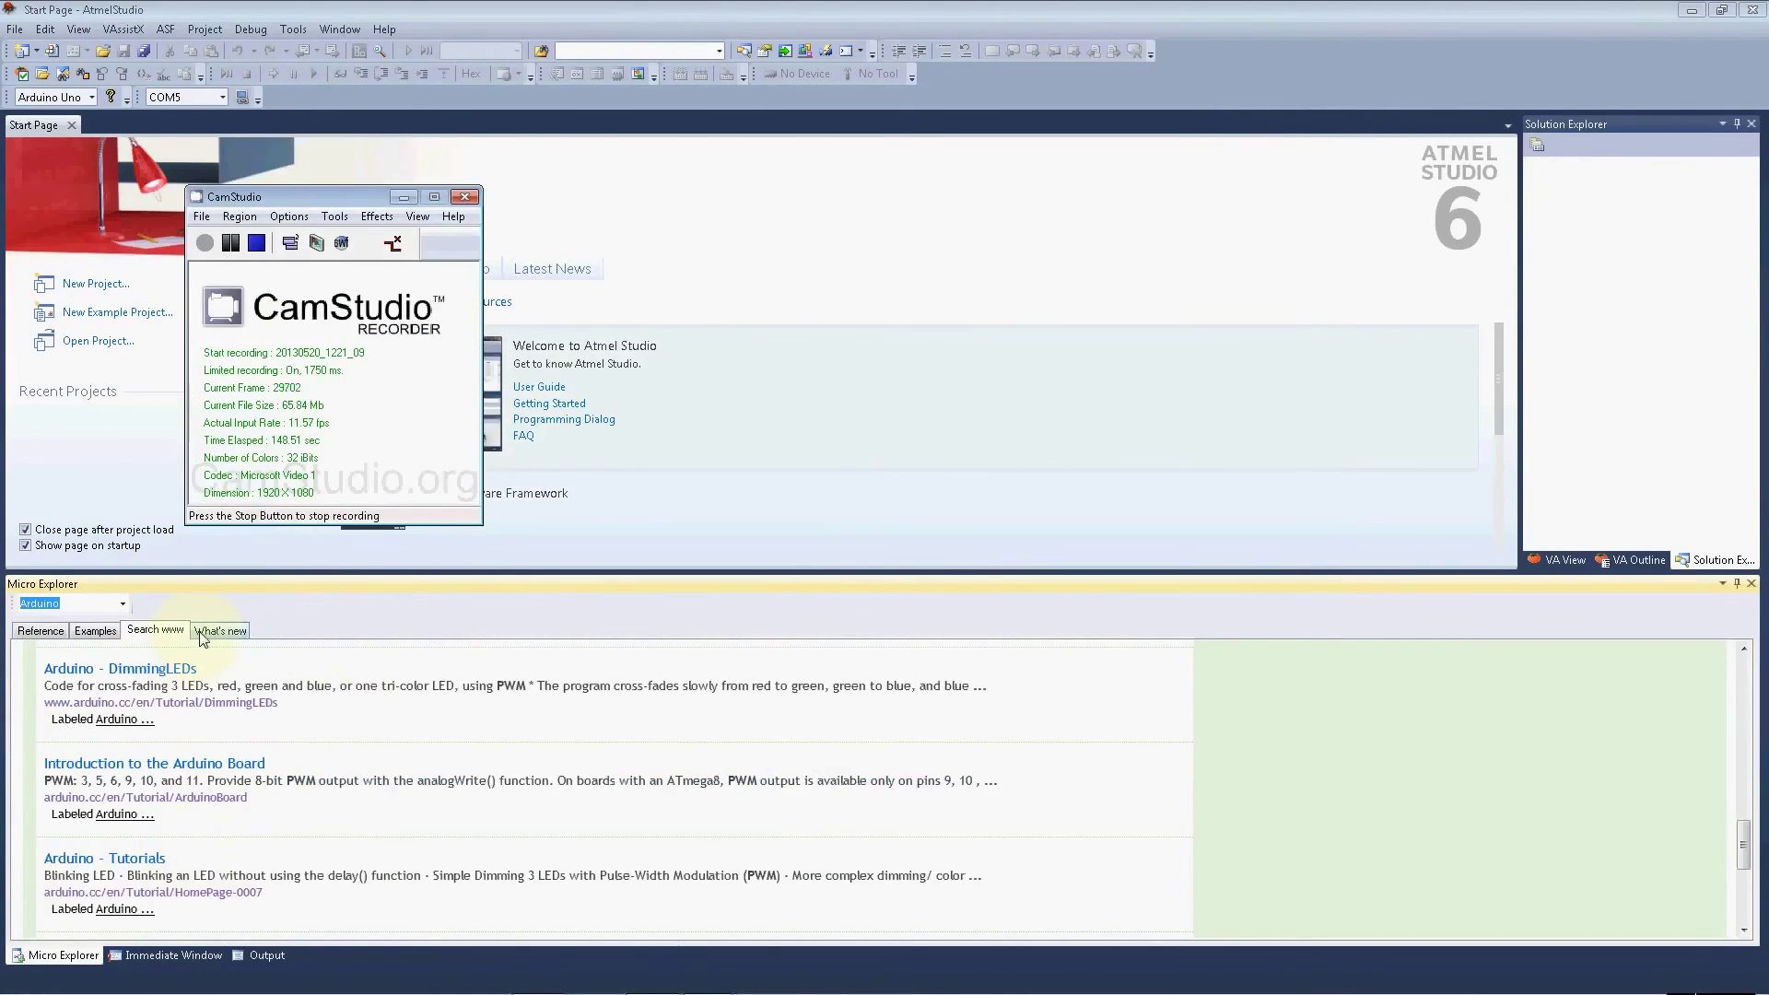
# - Visit the Visual Micro website from the What's new page, look through its forum, and close all browser tabs
pyautogui.click(200, 636)
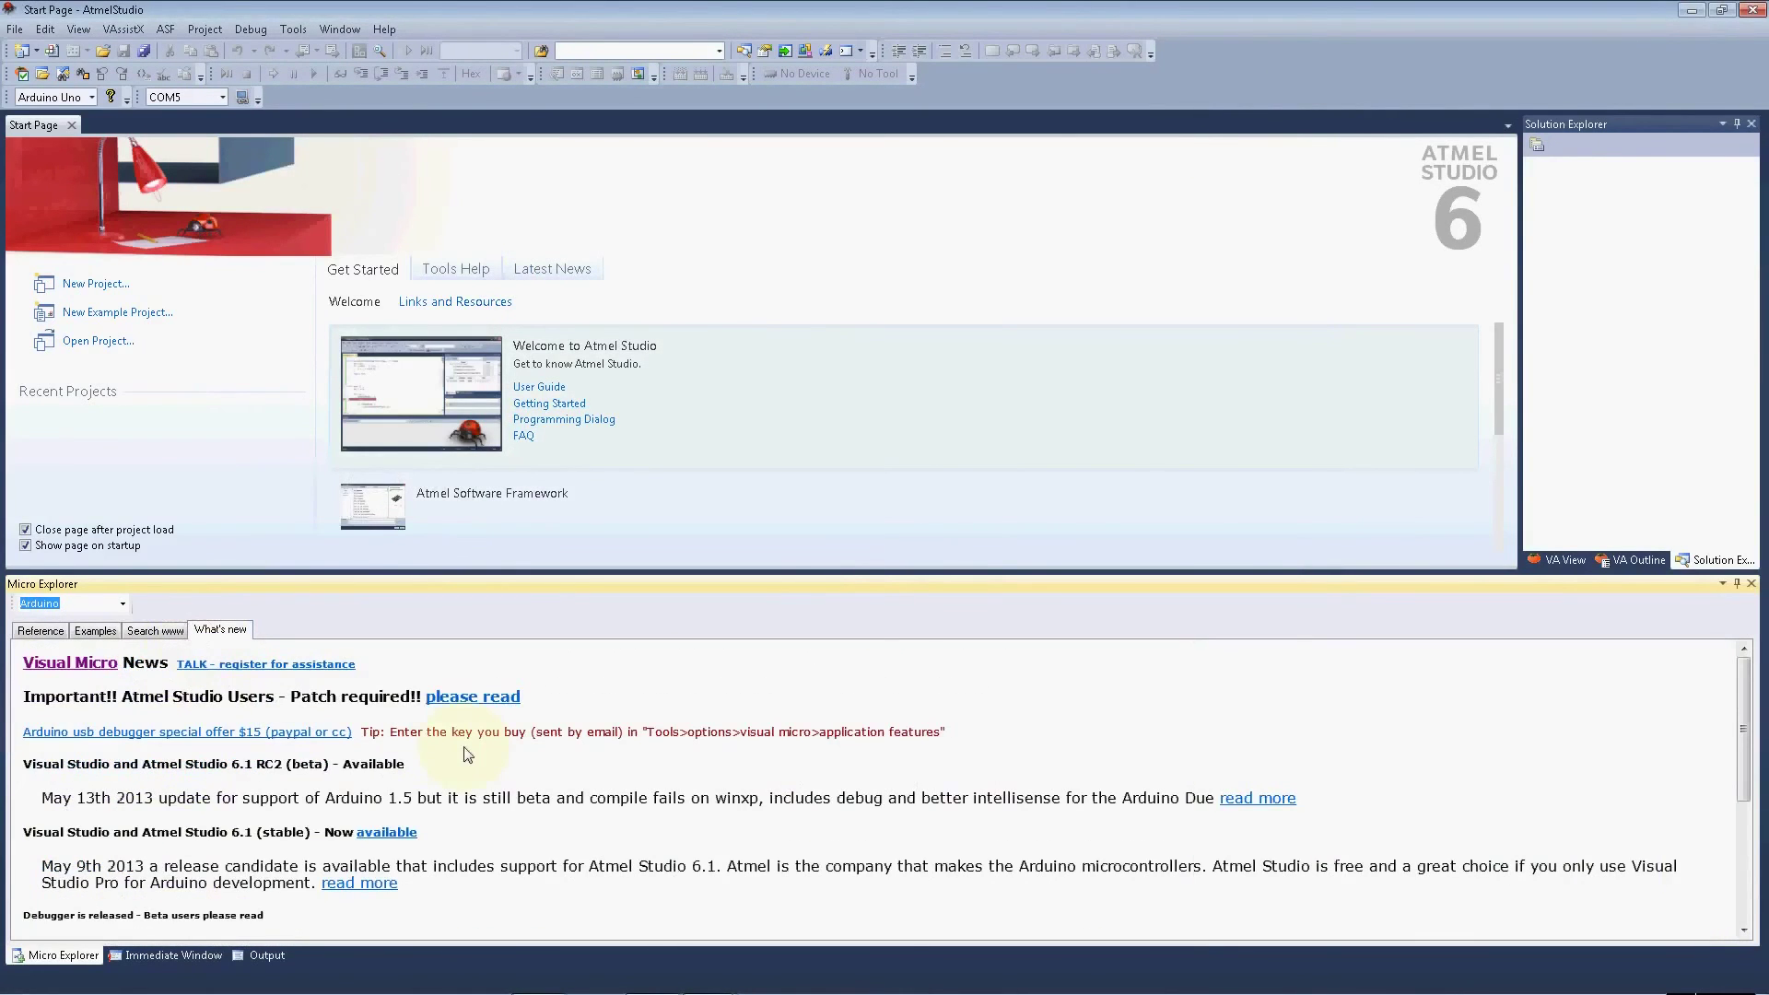
pyautogui.click(84, 671)
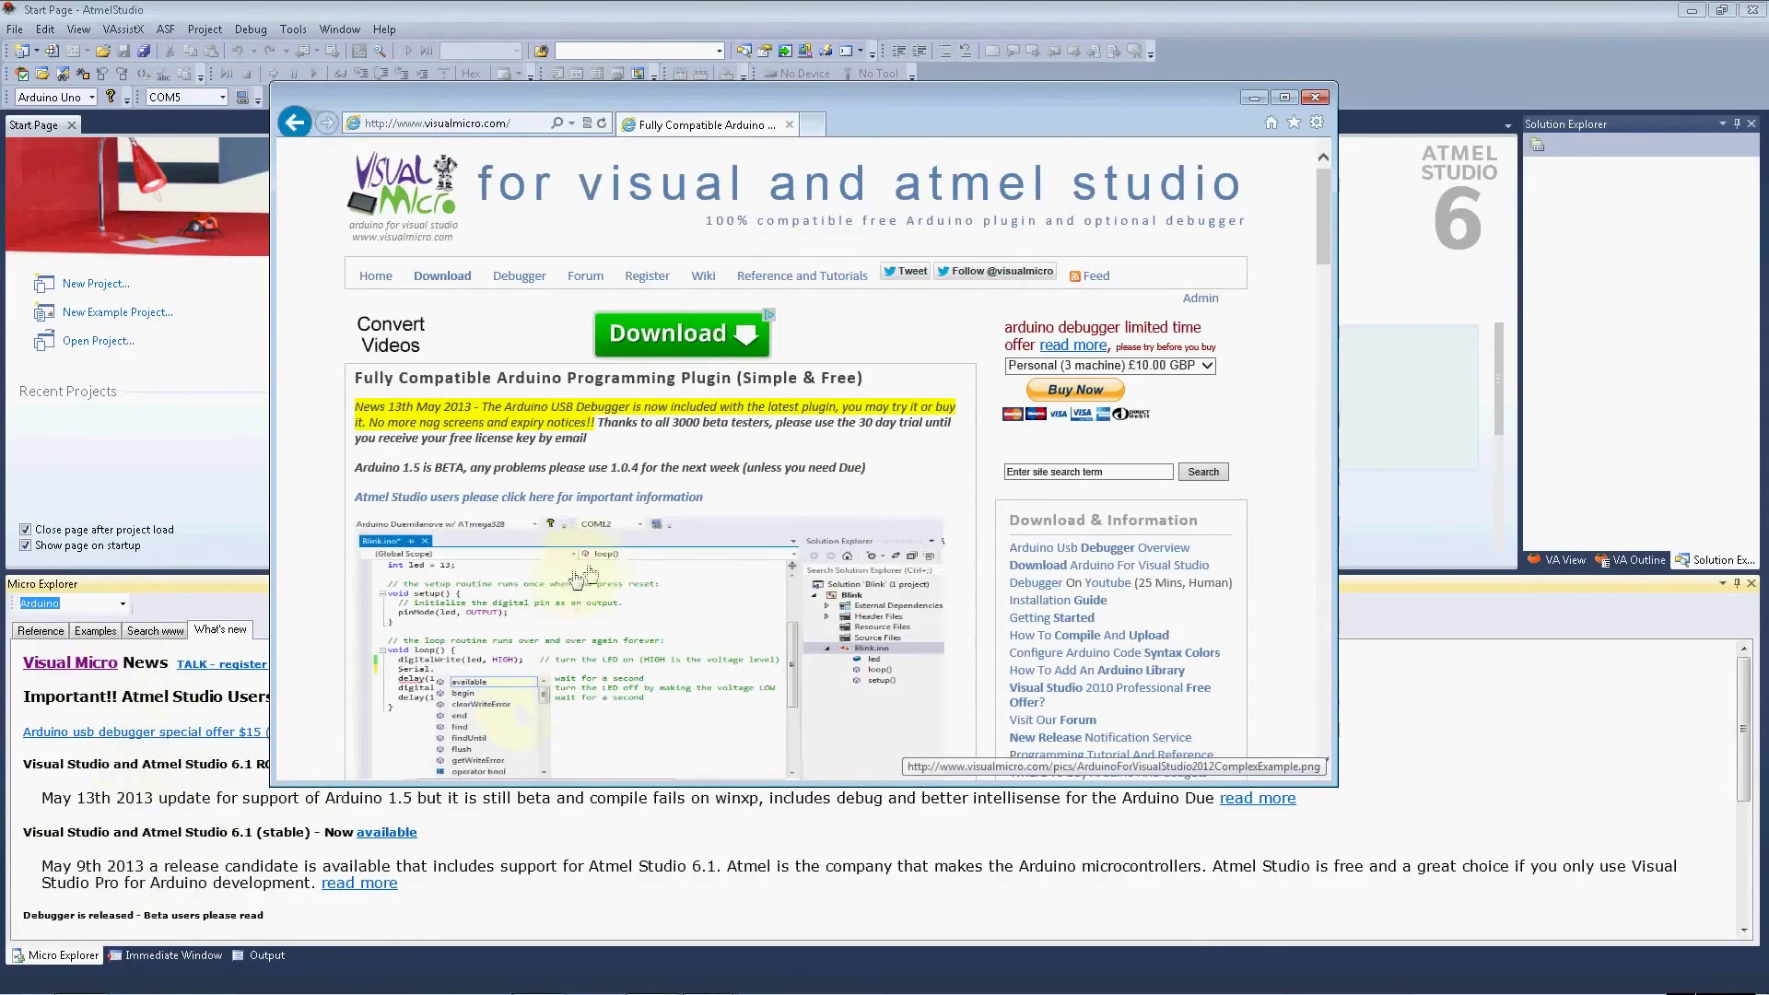
pyautogui.click(601, 278)
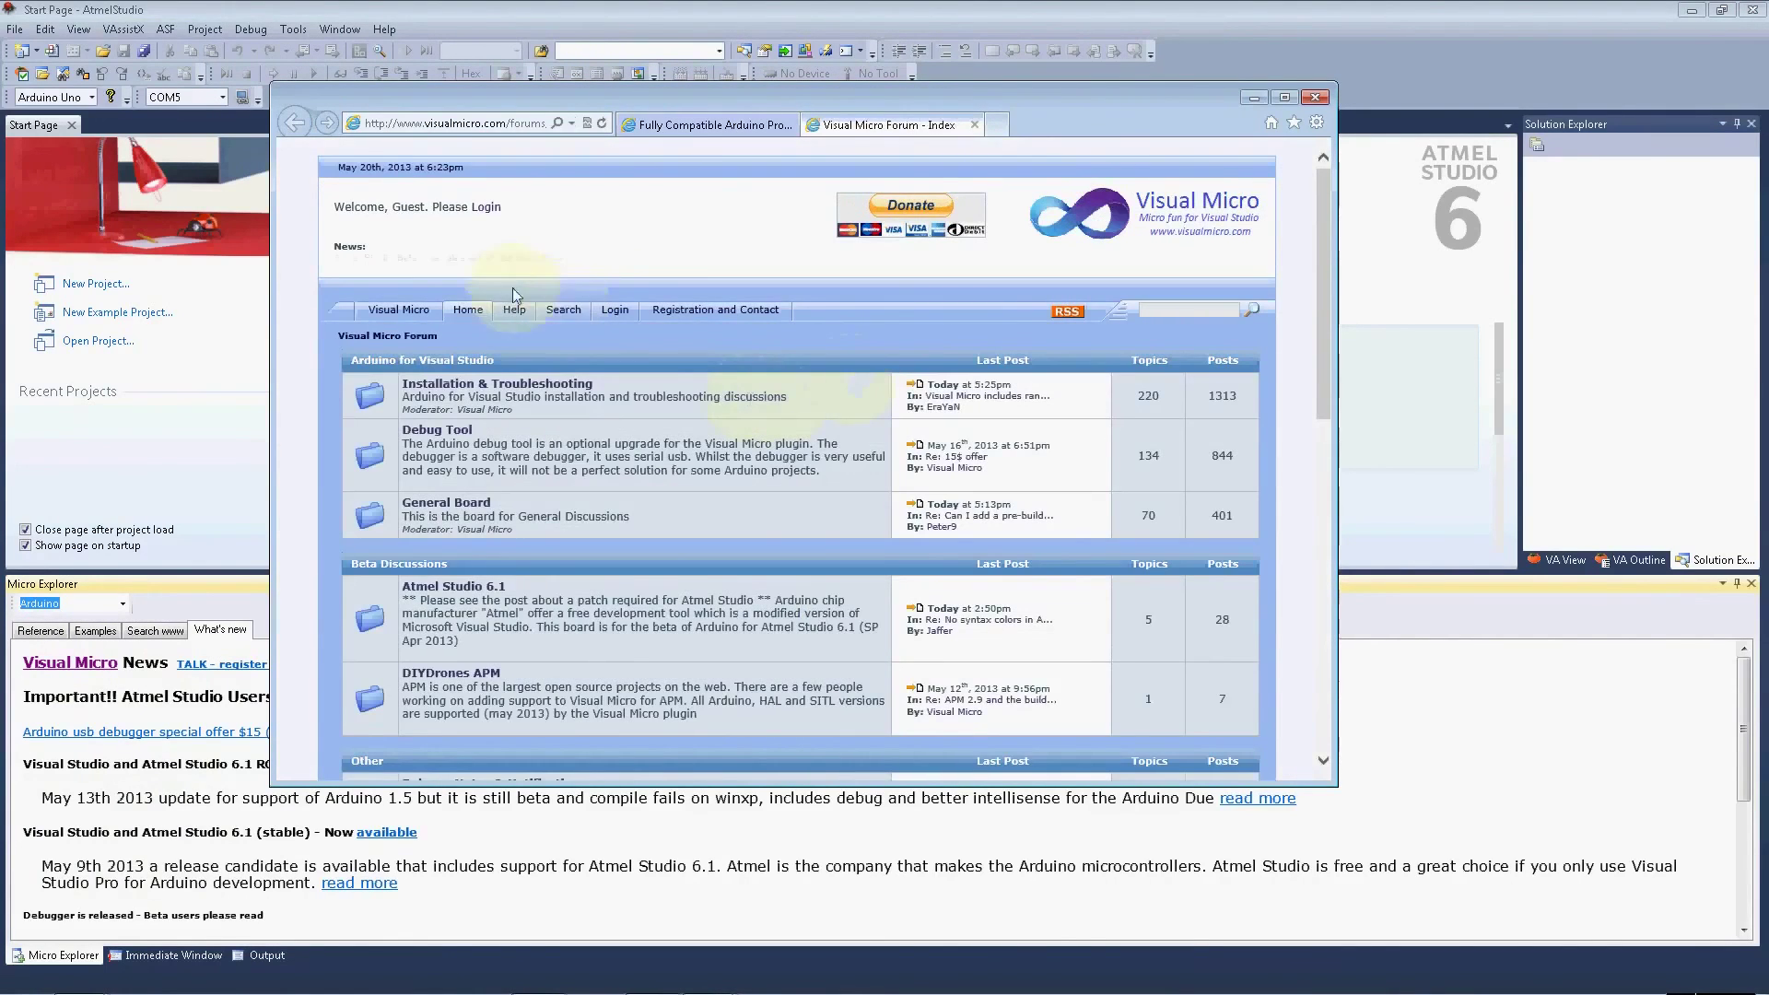
pyautogui.scroll(-3, 706, 525)
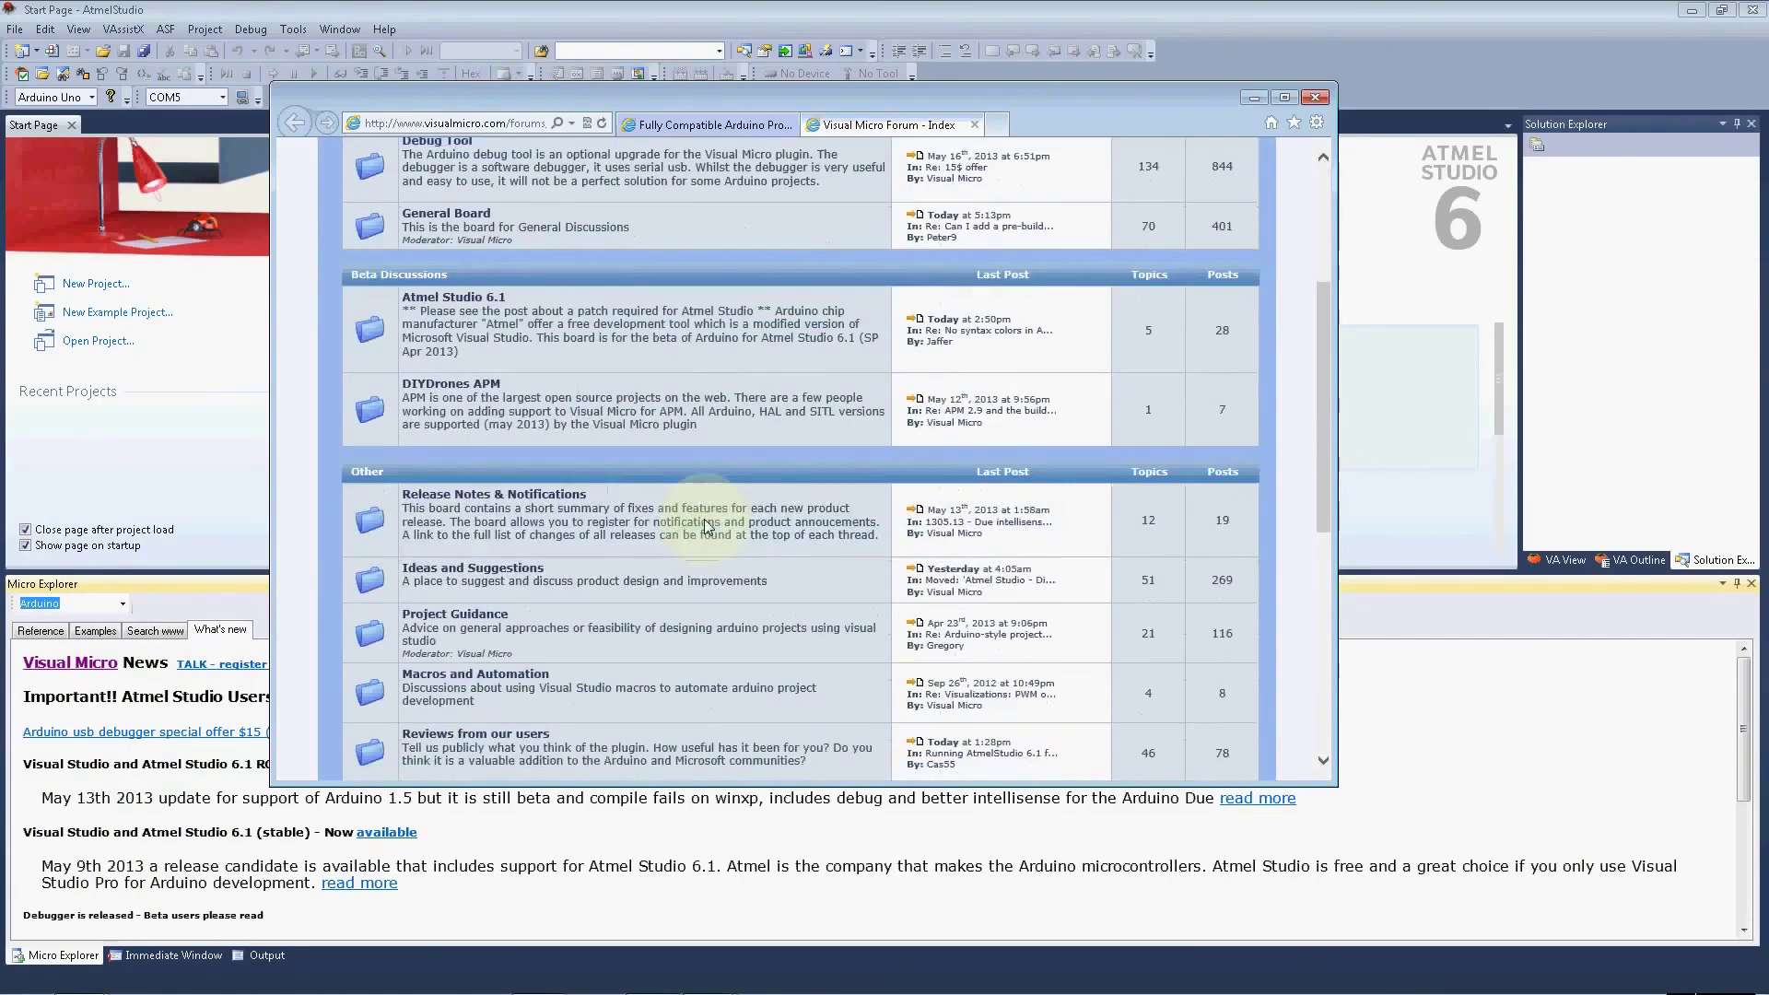
pyautogui.scroll(3, 710, 538)
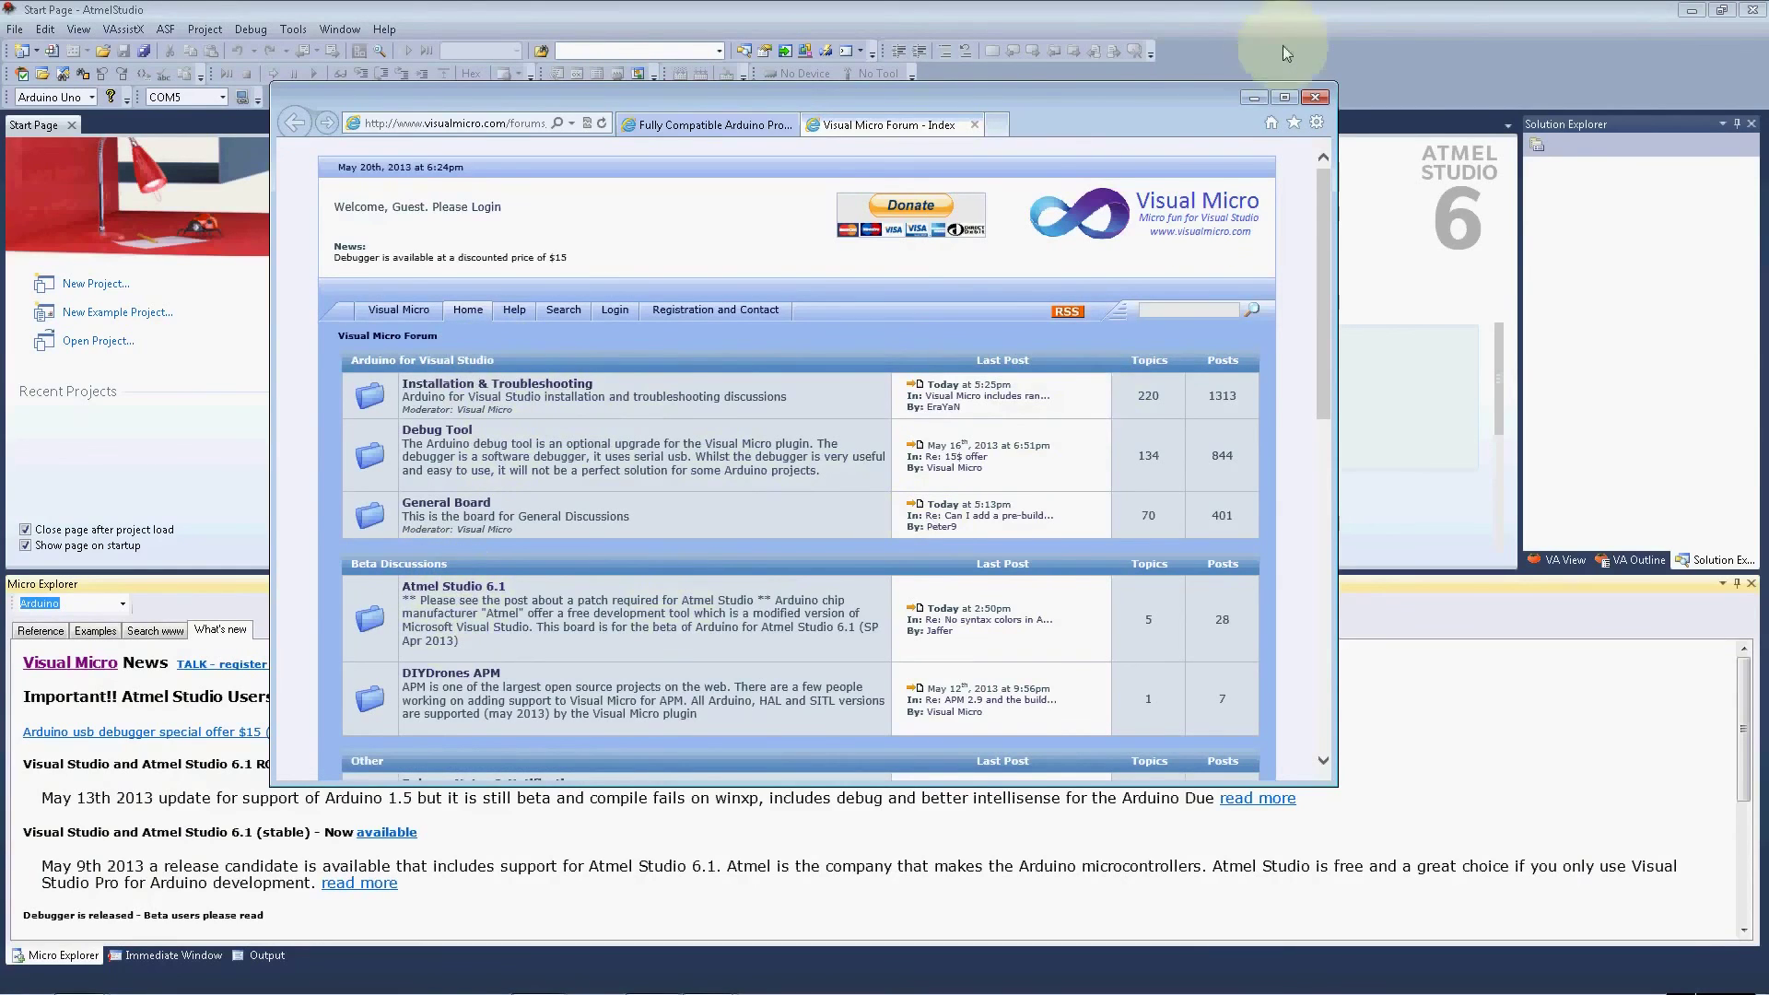
pyautogui.click(1316, 98)
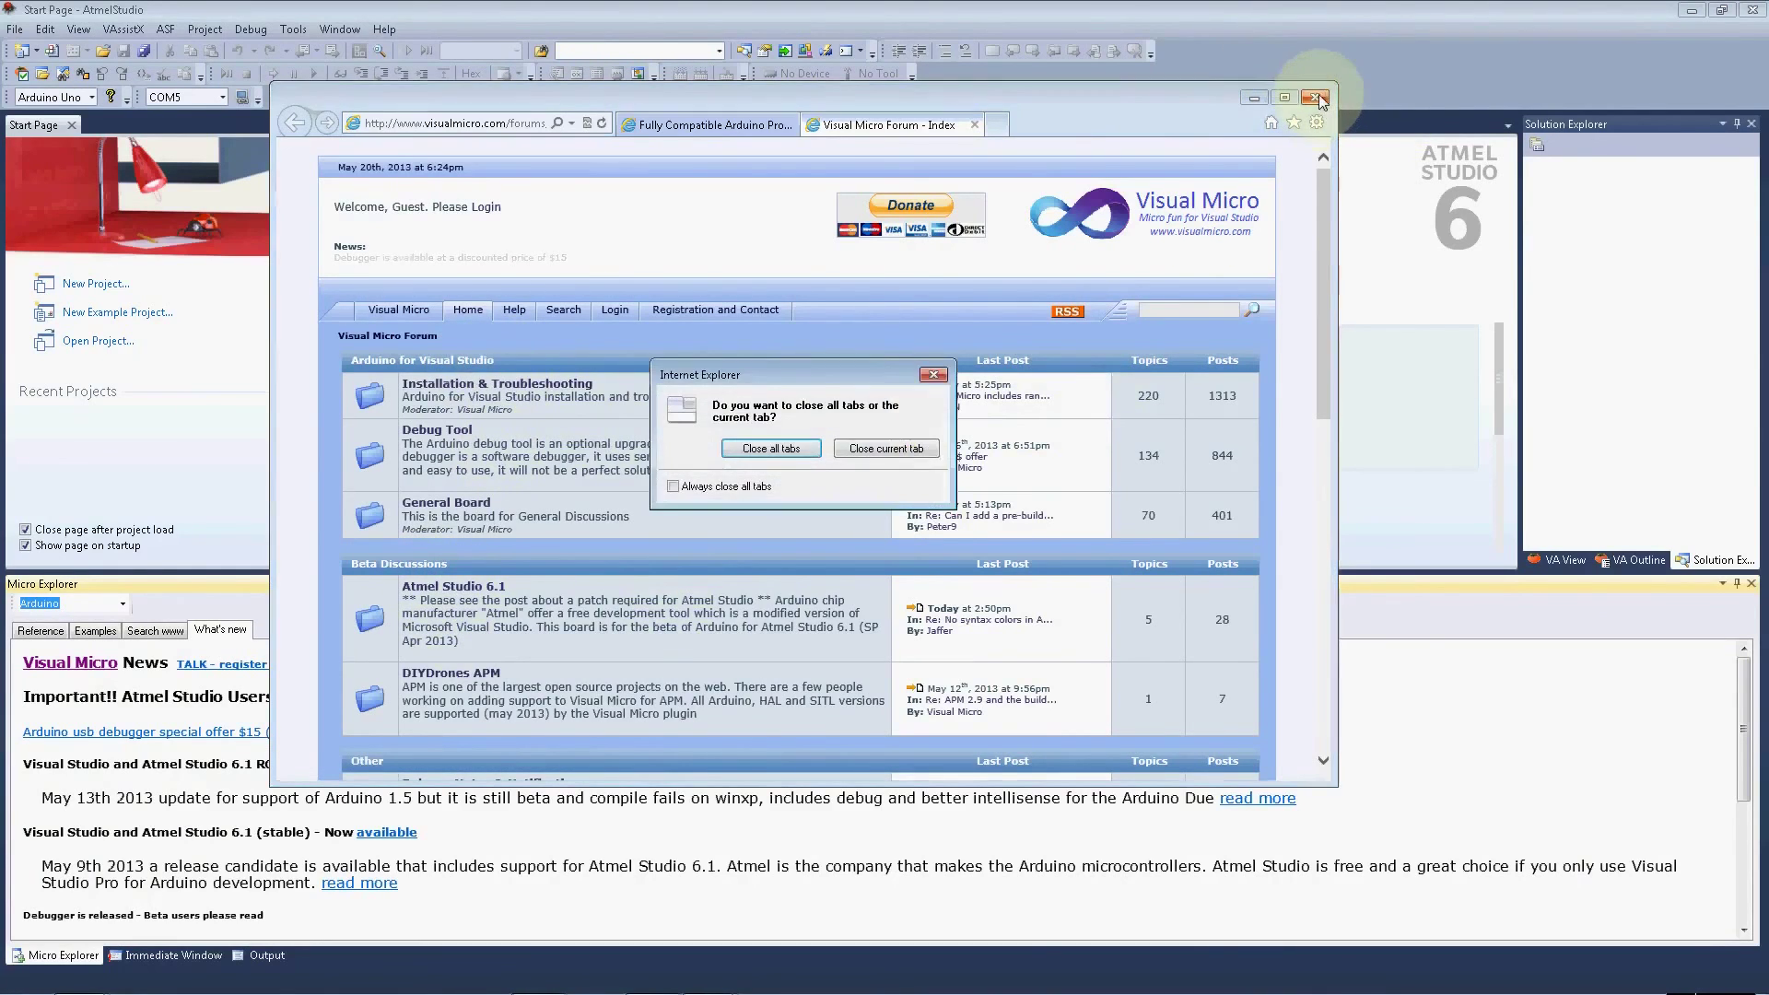
pyautogui.click(793, 449)
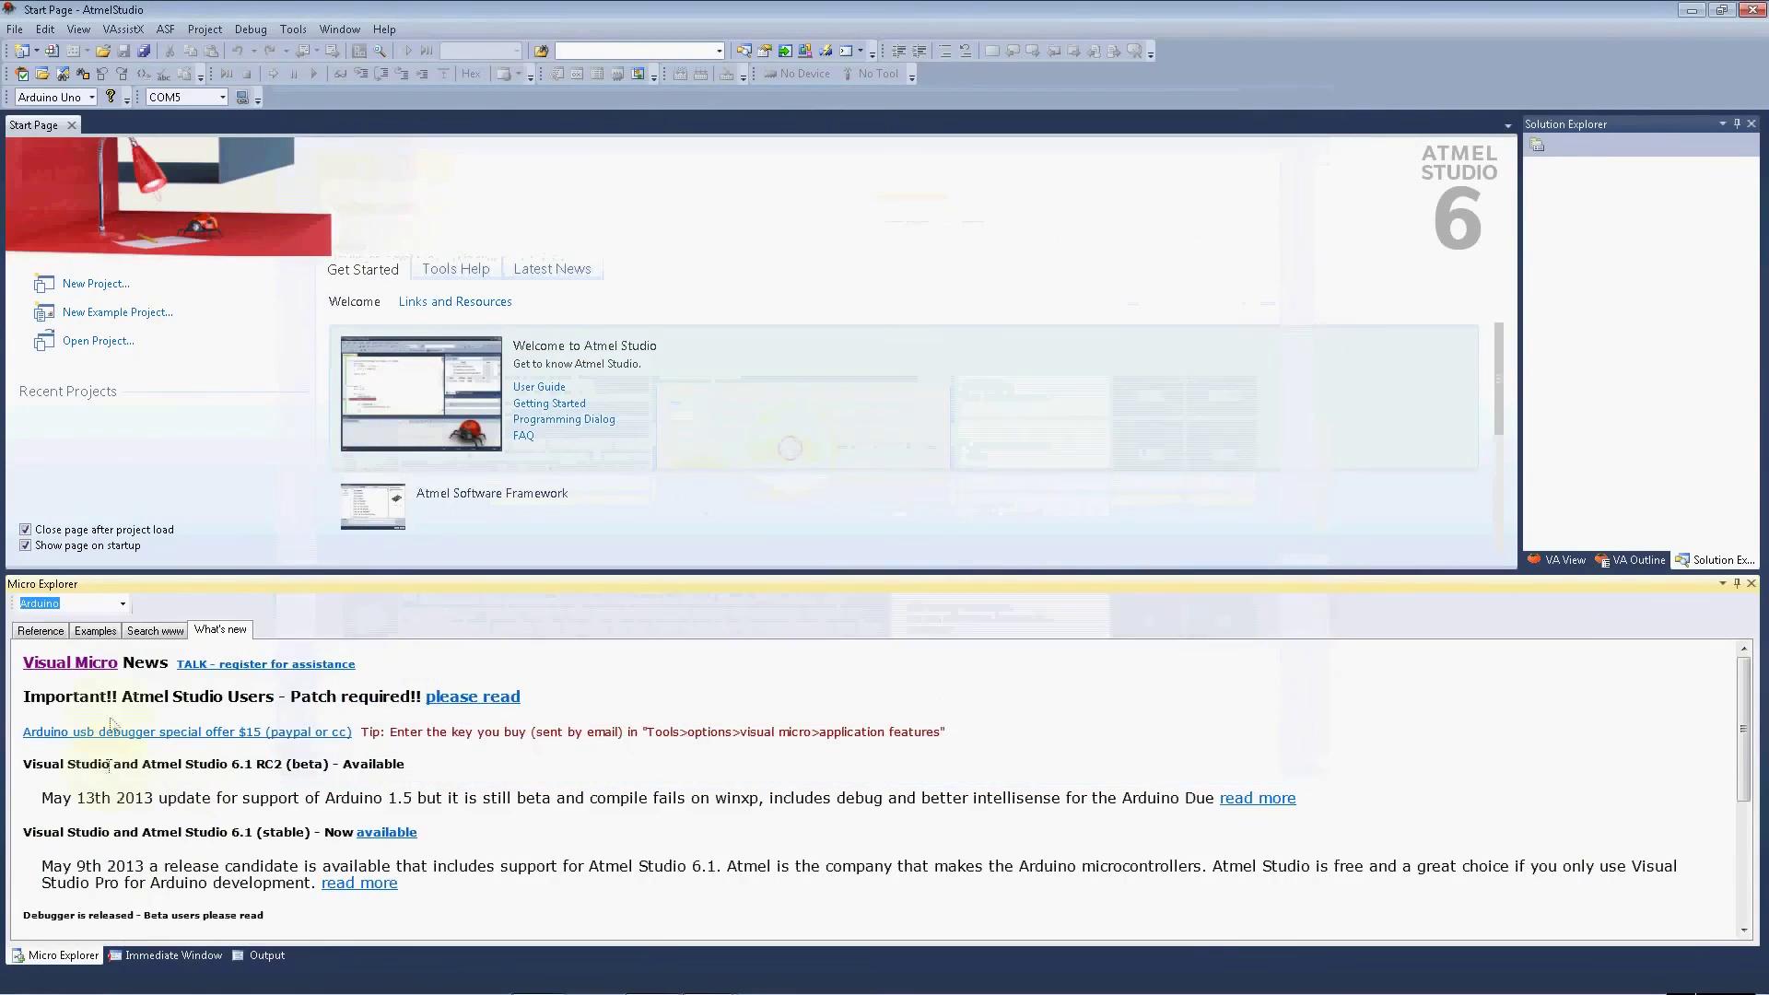
# - Expand the 01.Basics category of the Arduino Examples and the ReadAnalogVoltage example to list its source file
pyautogui.click(107, 634)
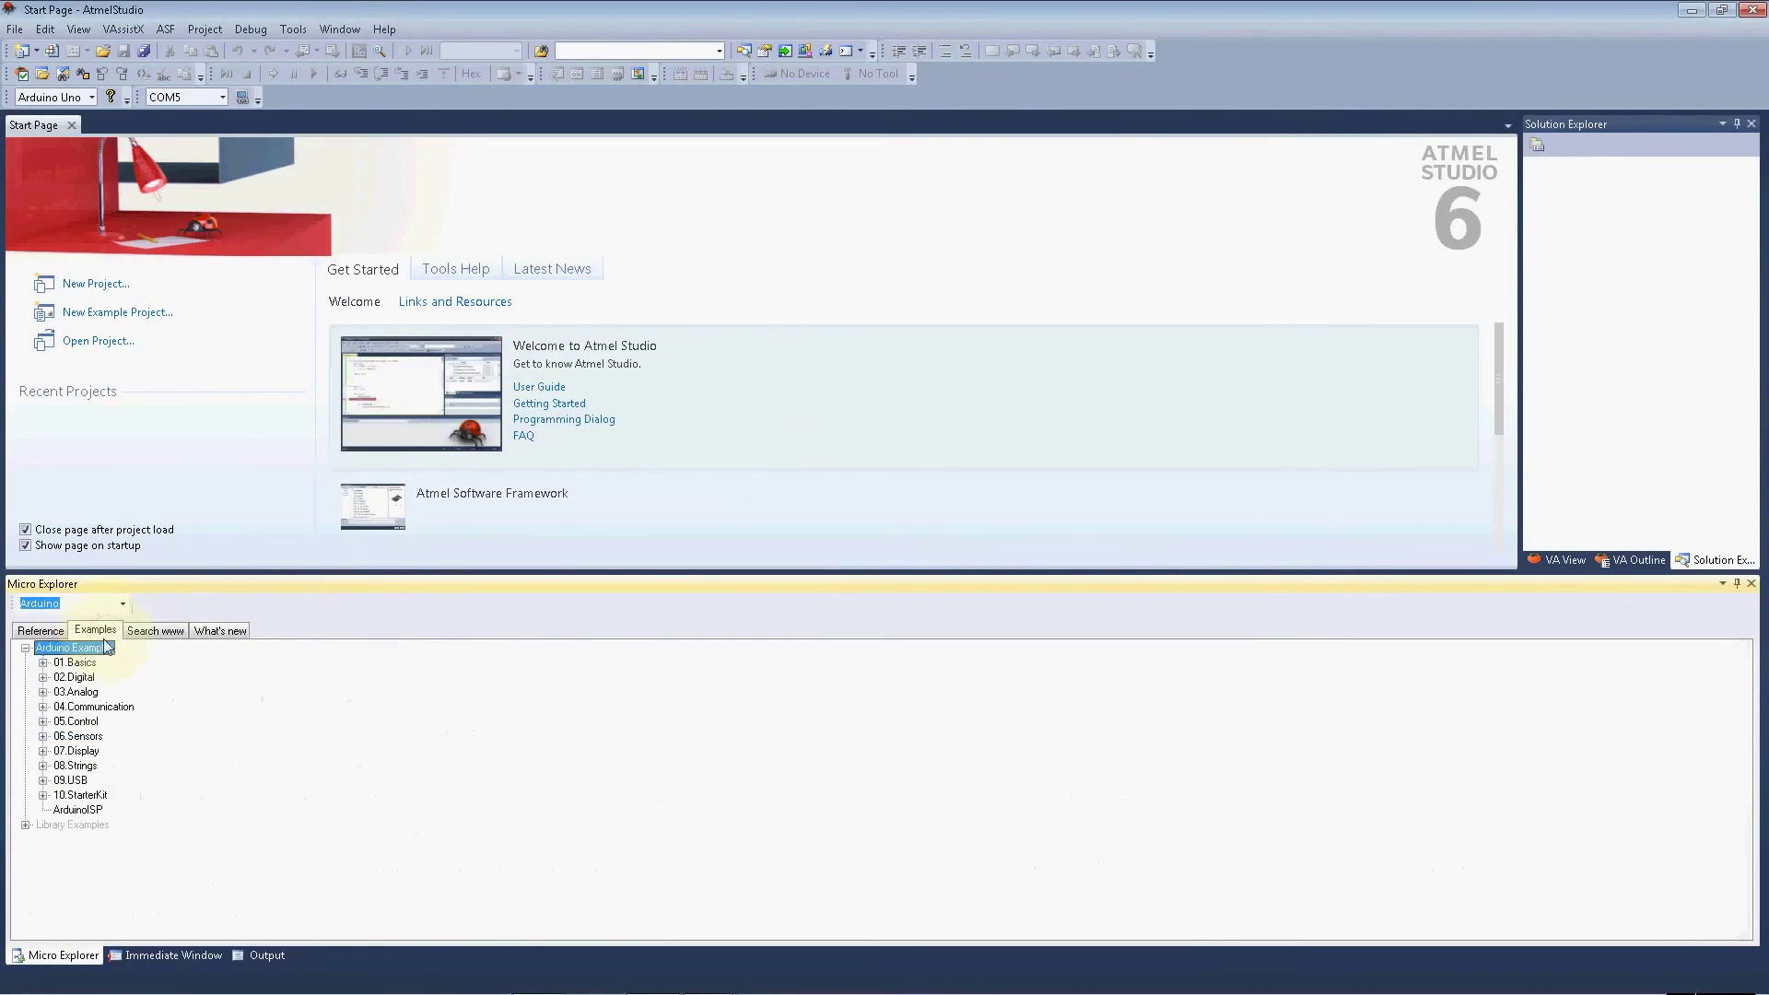
pyautogui.click(42, 663)
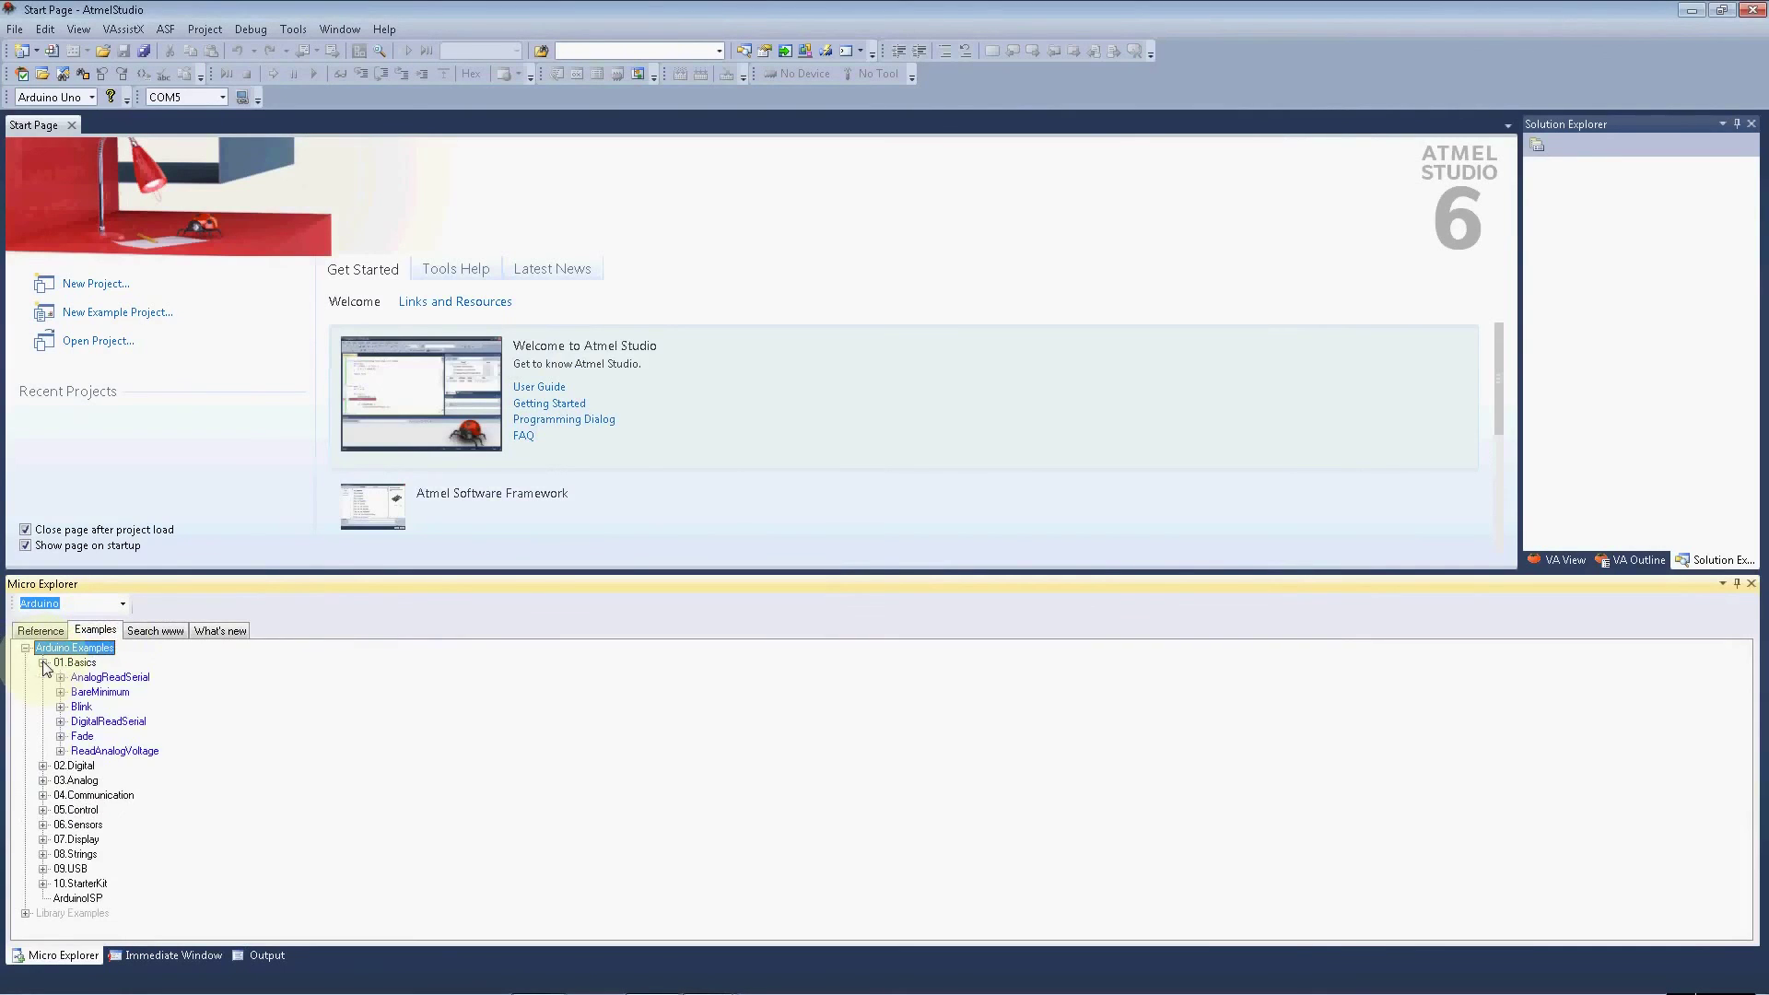
pyautogui.click(60, 751)
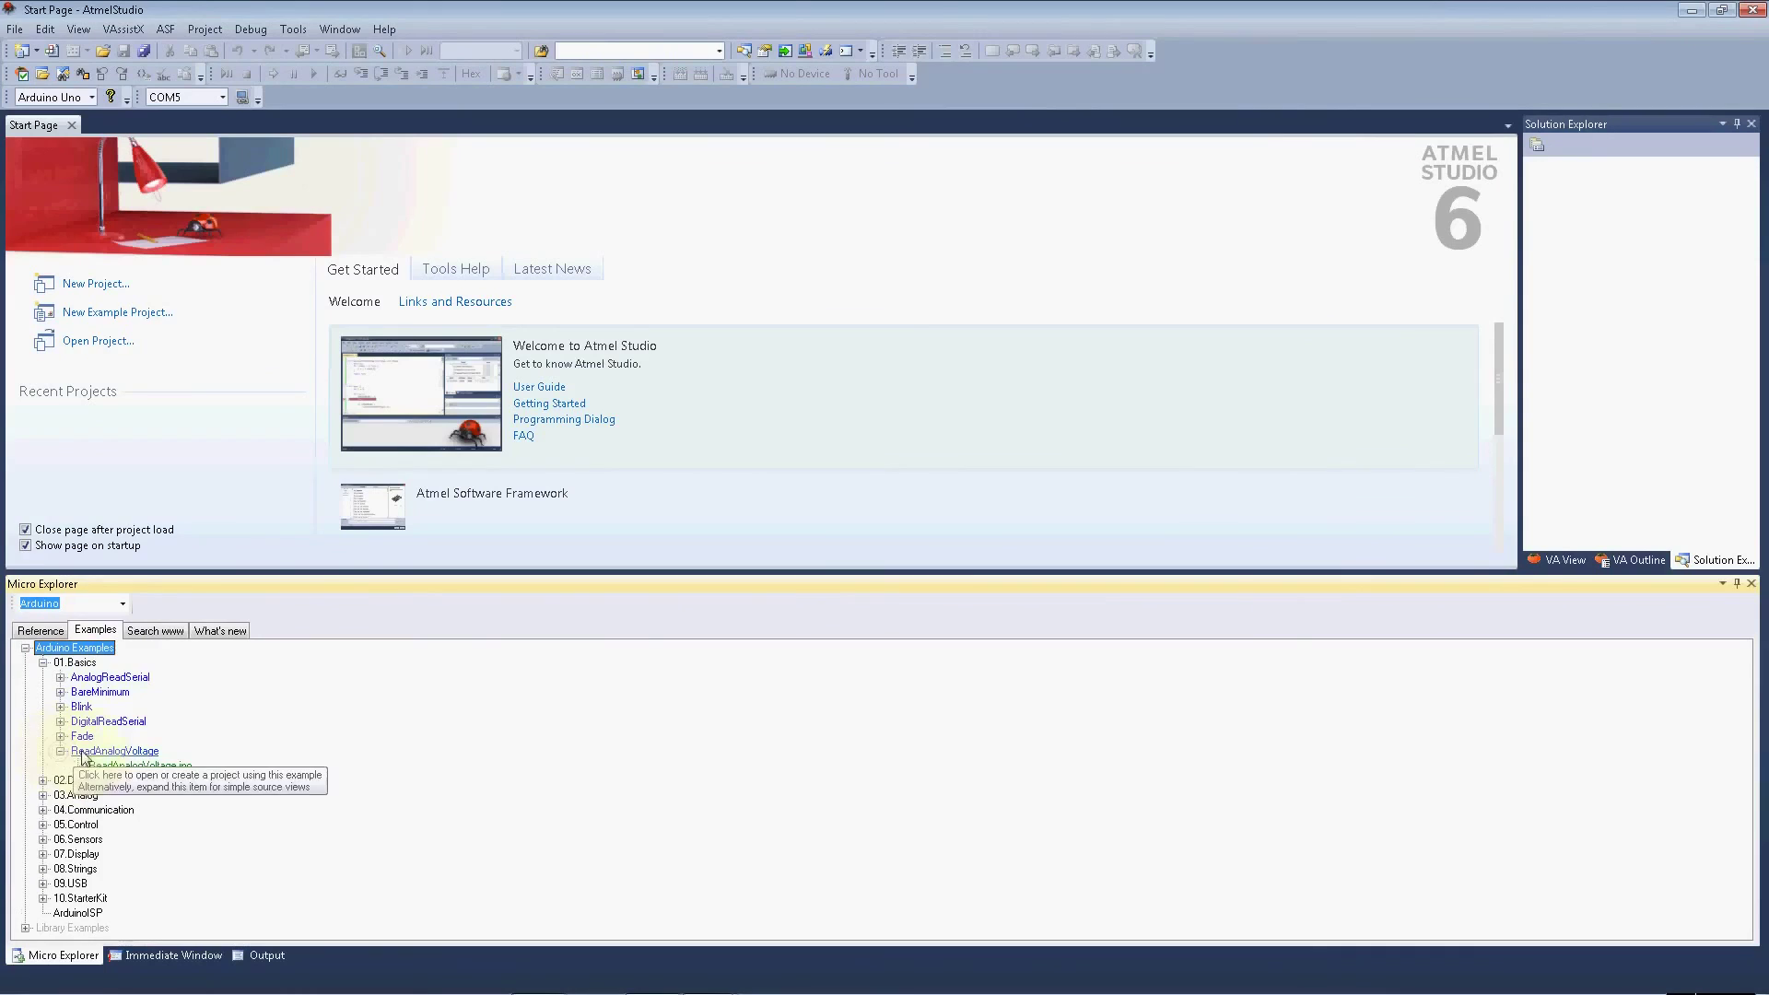